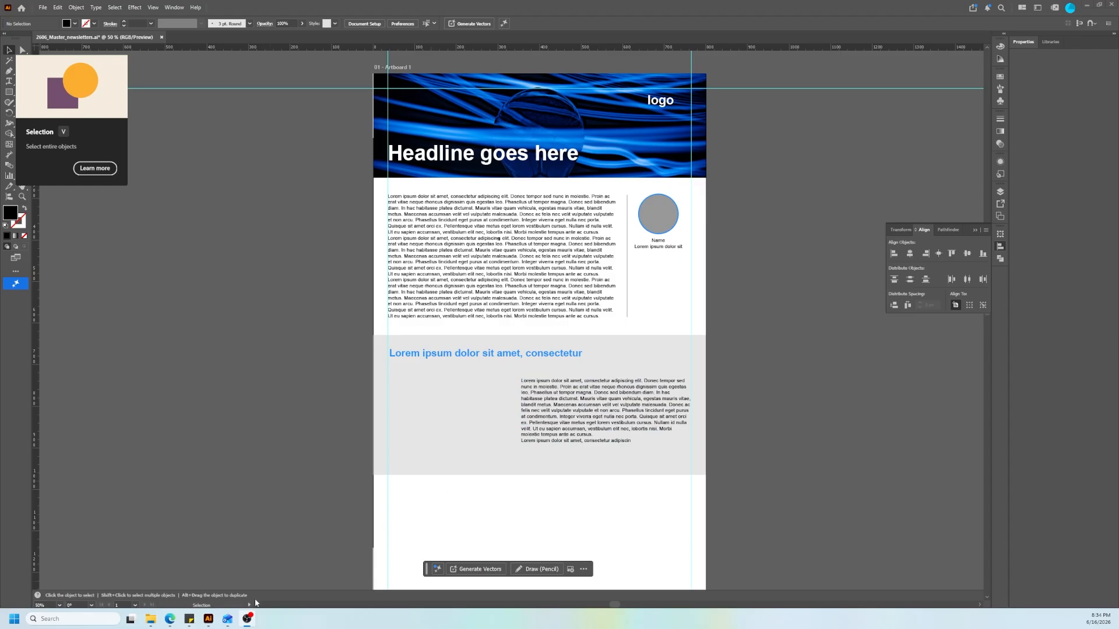
Switch to the browser, download the Cherrydeck photo of three people at a table from Unsplash and place it in the newsletter document.
{"action": "left_click", "coordinate": [171, 620]}
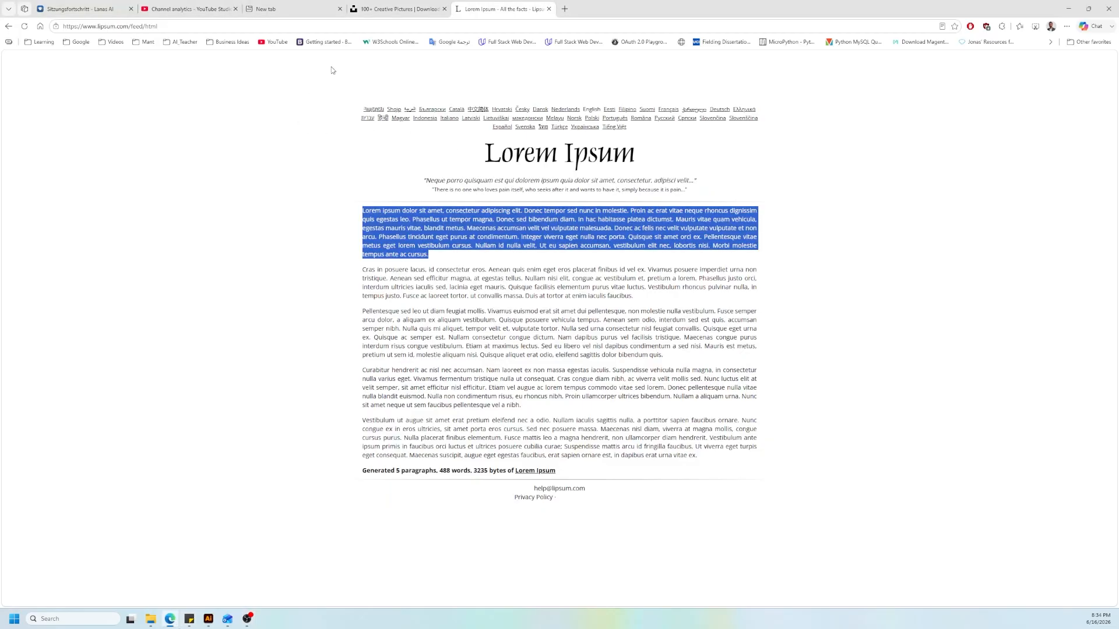
{"action": "left_click", "coordinate": [396, 9]}
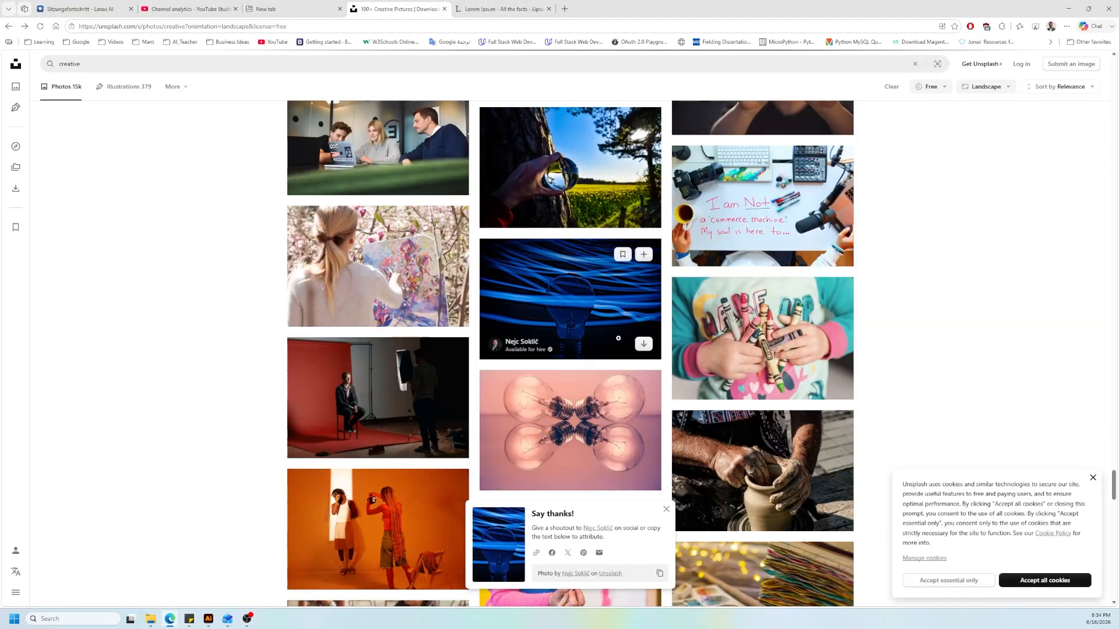
{"action": "scroll", "coordinate": [618, 338], "scroll_direction": "up", "scroll_amount": 3}
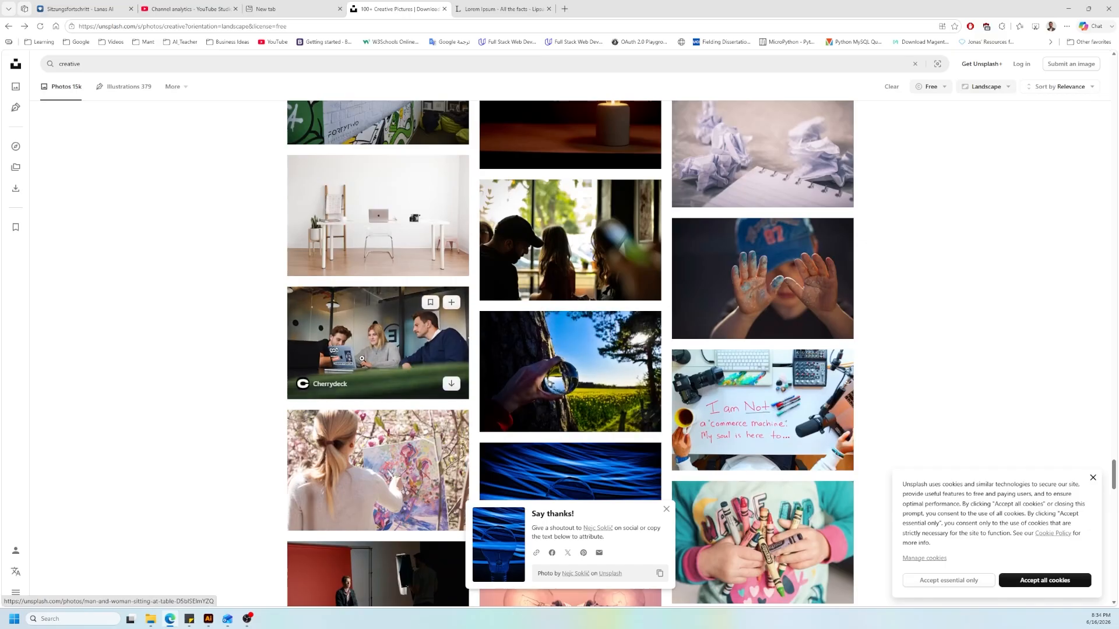
{"action": "left_click", "coordinate": [361, 358]}
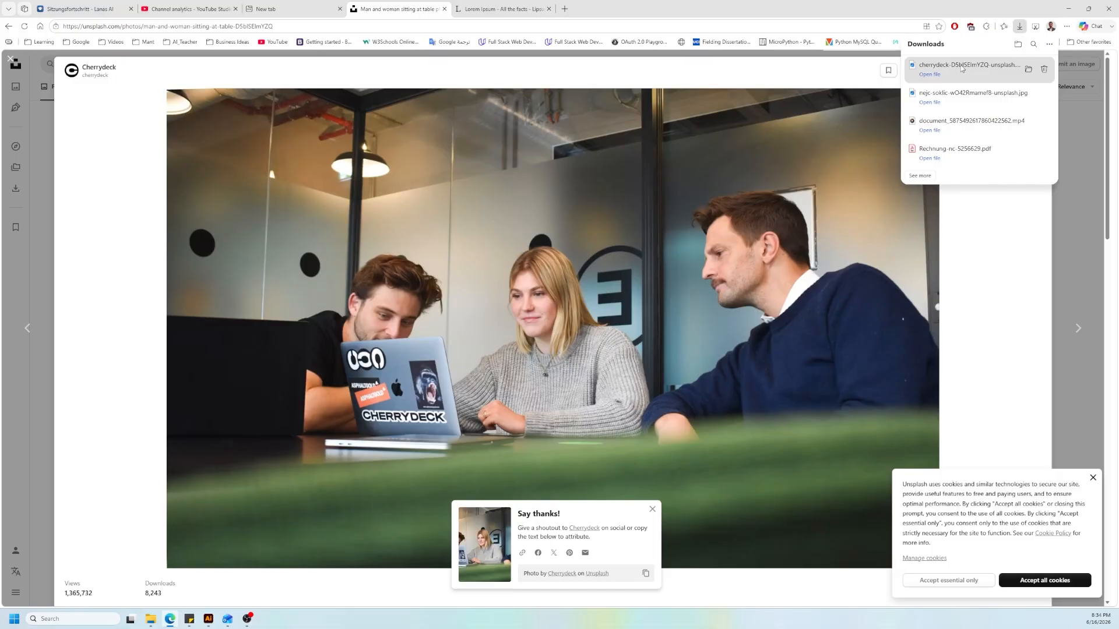
{"action": "left_click_drag", "start_coordinate": [962, 69], "coordinate": [305, 434]}
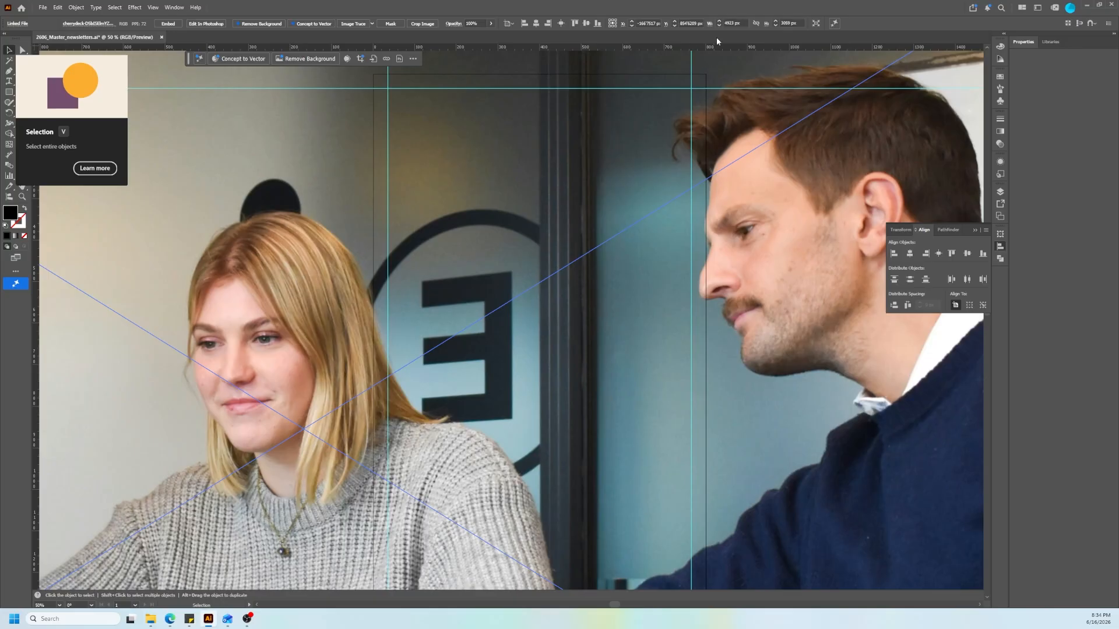
Scale the placed photo proportionally to 500 px wide and move it into the grey section against the left guide.
{"action": "left_click", "coordinate": [733, 22]}
{"action": "left_click", "coordinate": [756, 23]}
{"action": "left_click", "coordinate": [733, 23]}
{"action": "key", "text": "Return"}
{"action": "left_click_drag", "start_coordinate": [274, 427], "coordinate": [460, 441]}
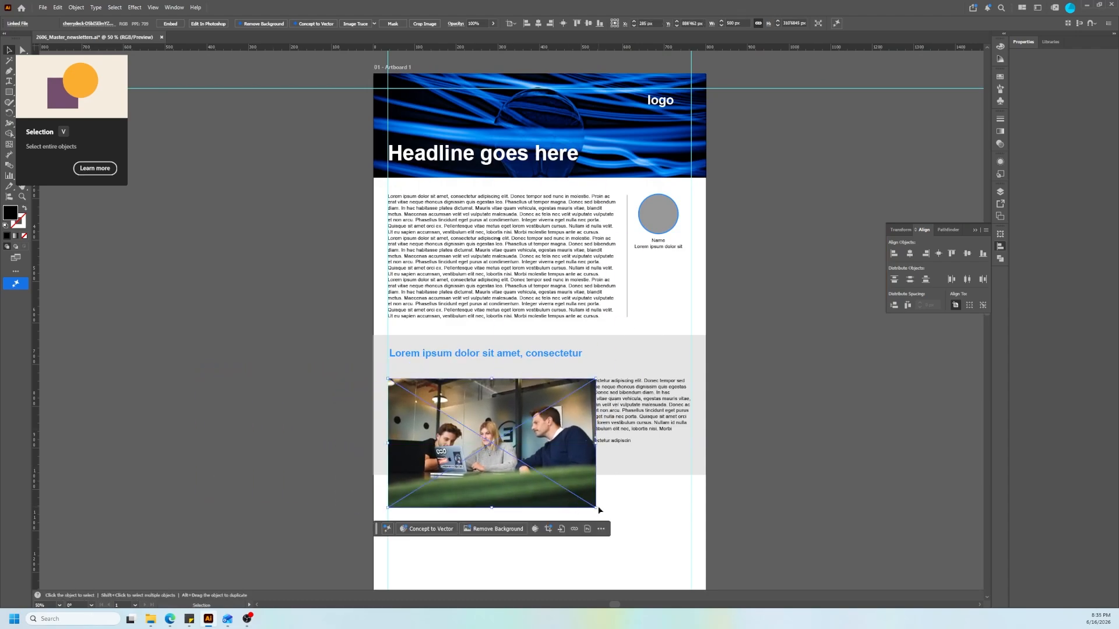
Set the photo's width to 300 px and position it at the left guide, beside the grey section's body text.
{"action": "left_click", "coordinate": [739, 23]}
{"action": "type", "text": "300"}
{"action": "key", "text": "Return"}
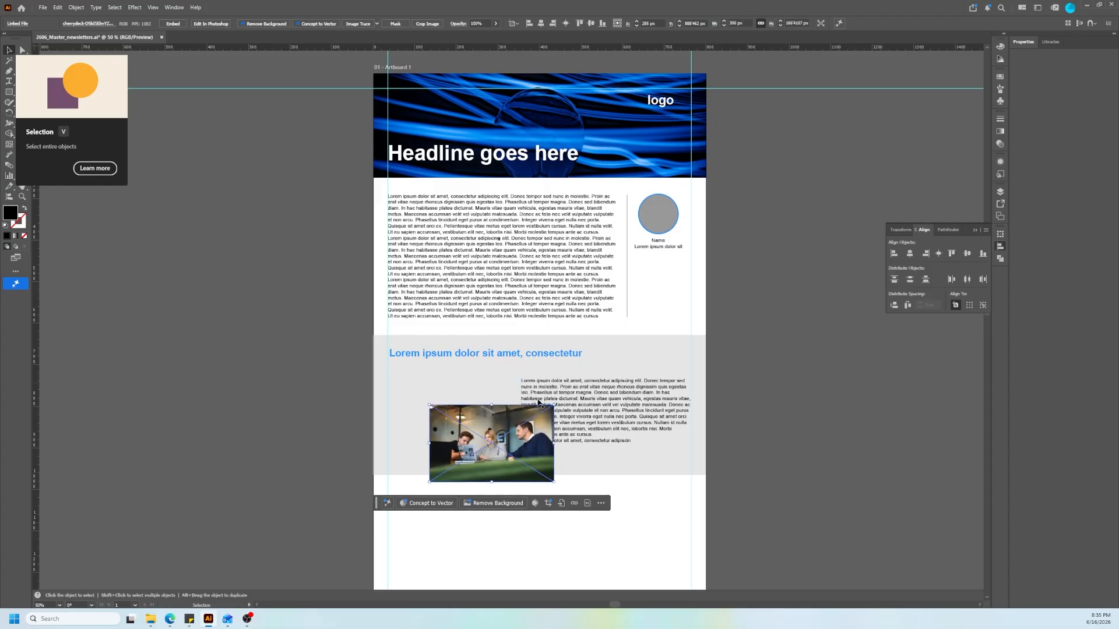
{"action": "left_click_drag", "start_coordinate": [496, 448], "coordinate": [457, 422]}
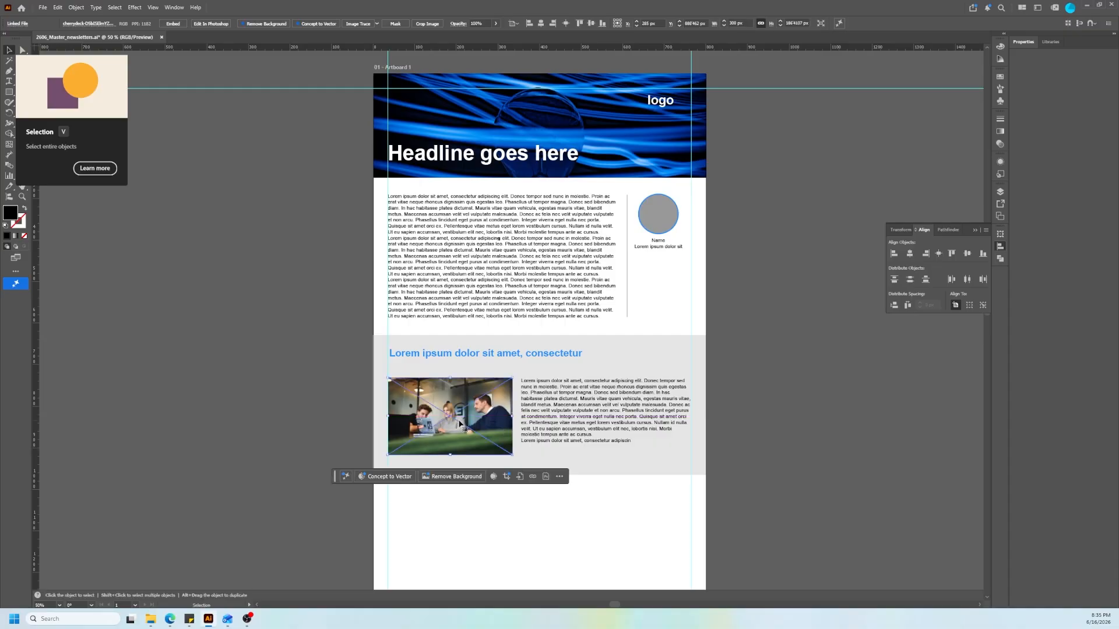
{"action": "left_click", "coordinate": [791, 448]}
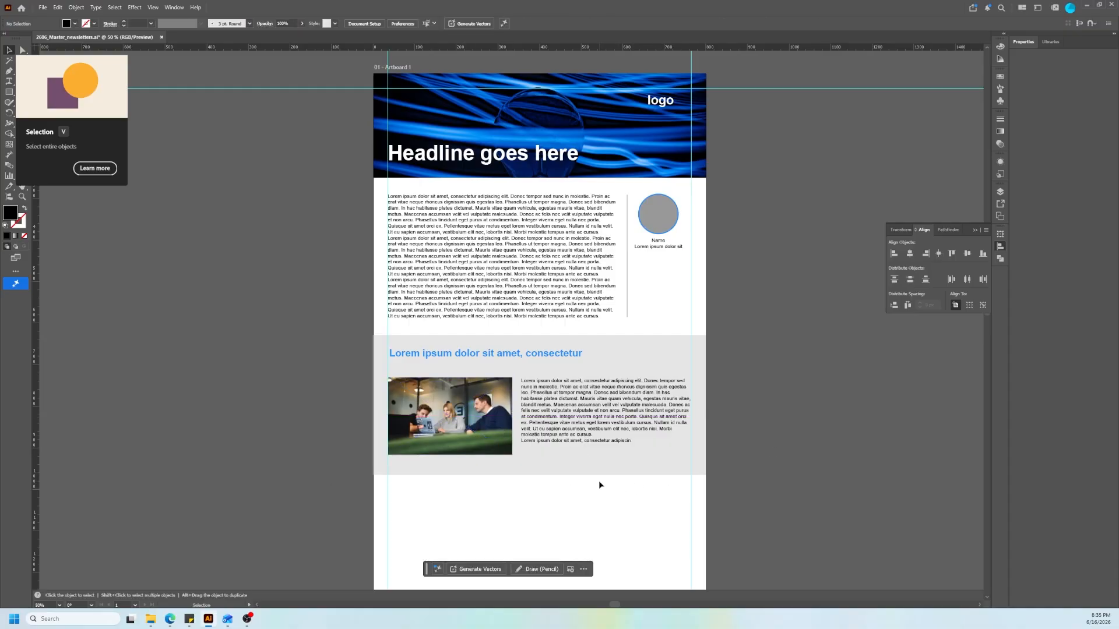
Move the photo and the body text beside it up together, closer to the blue heading.
{"action": "scroll", "coordinate": [562, 434], "scroll_direction": "up", "scroll_amount": 2}
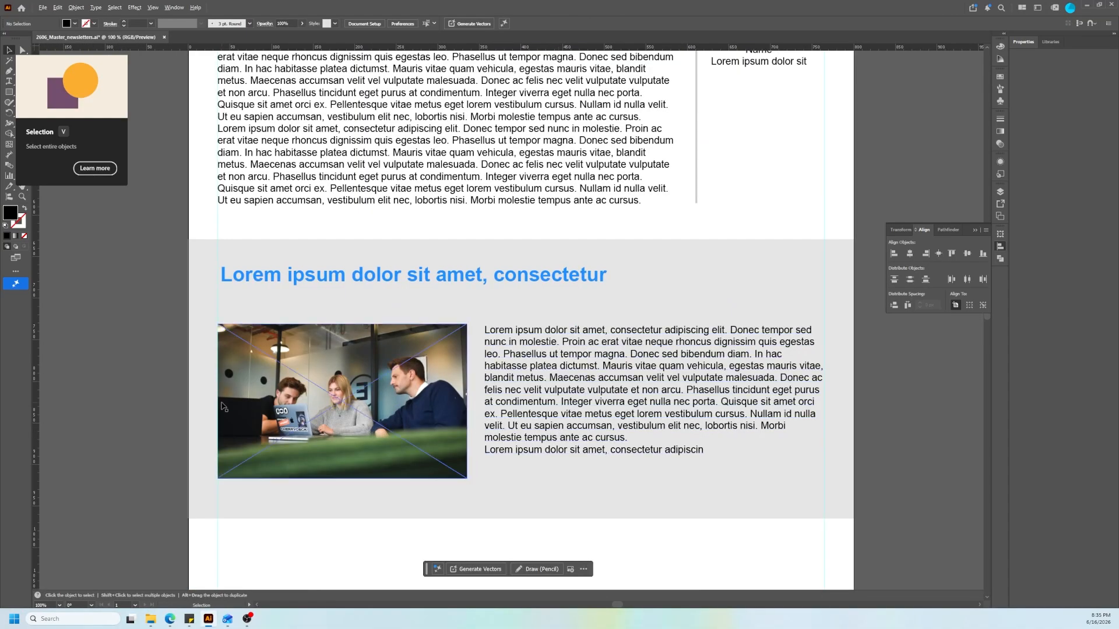
{"action": "scroll", "coordinate": [222, 407], "scroll_direction": "down", "scroll_amount": 1}
{"action": "left_click", "coordinate": [610, 387]}
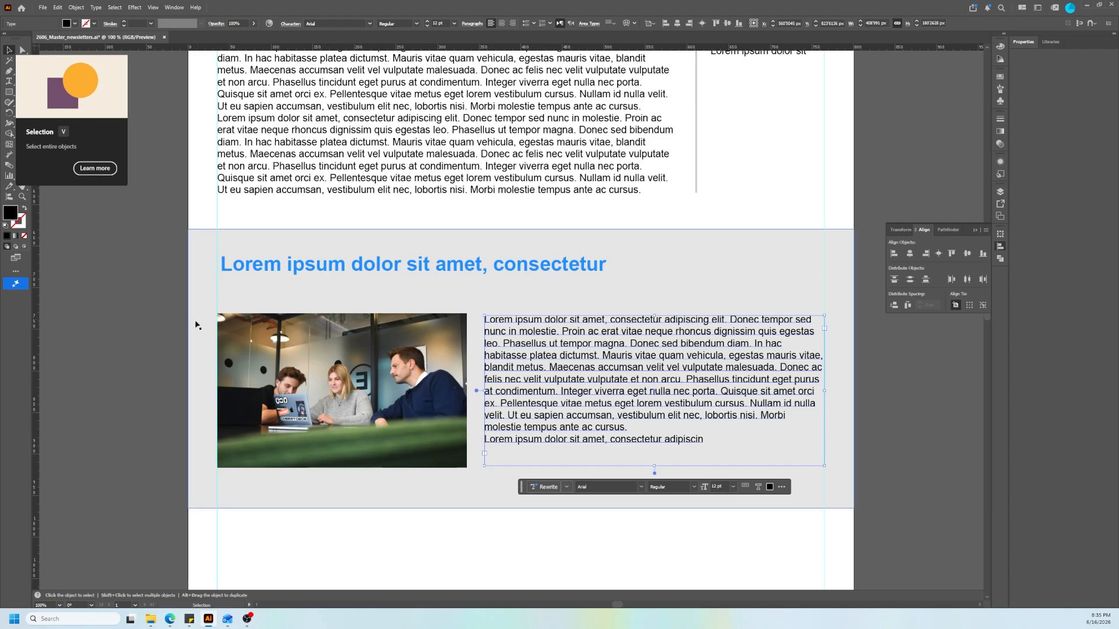
{"action": "left_click", "coordinate": [405, 369], "text": "shift"}
{"action": "left_click_drag", "start_coordinate": [405, 369], "coordinate": [404, 350]}
{"action": "left_click", "coordinate": [165, 419]}
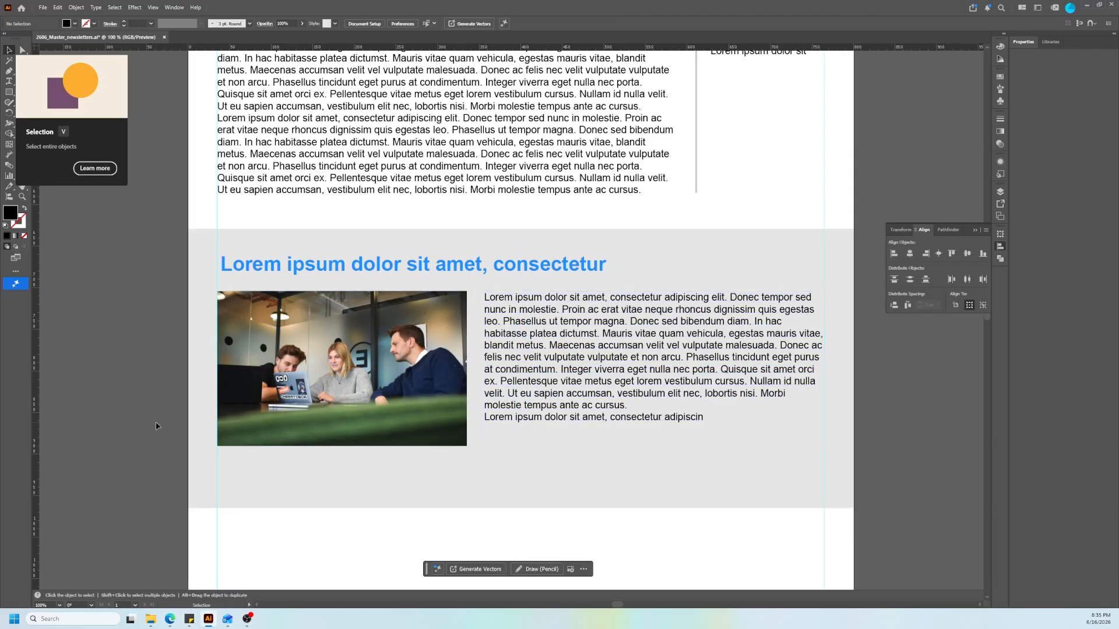
Align the top edge of the body text frame to the photo, using the photo as the key object.
{"action": "left_click", "coordinate": [636, 332]}
{"action": "left_click", "coordinate": [414, 347], "text": "shift"}
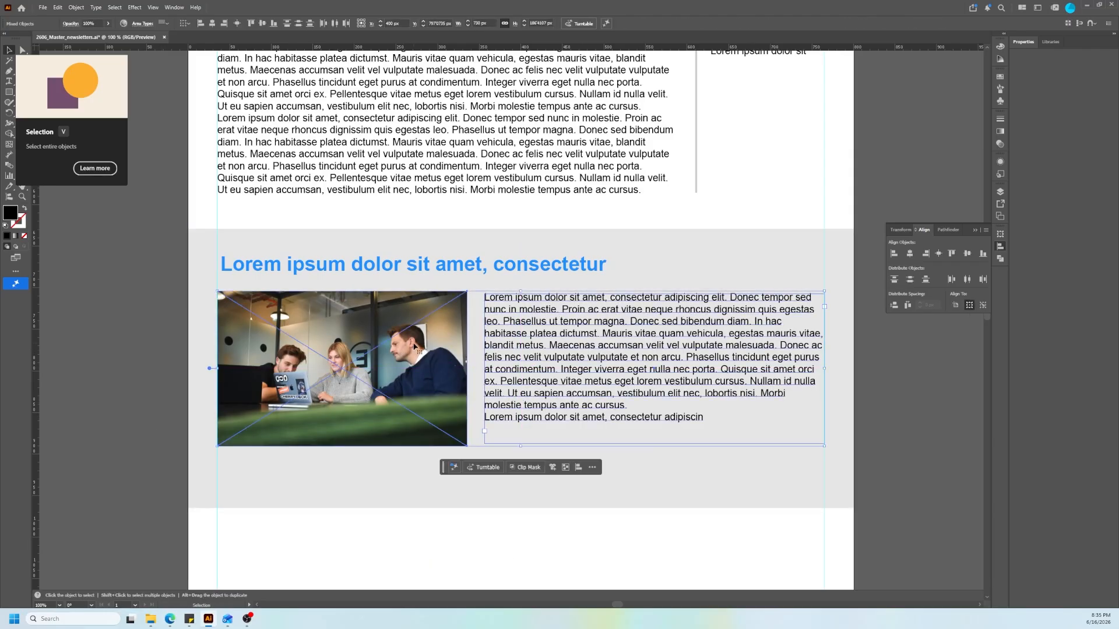
{"action": "left_click", "coordinate": [414, 348]}
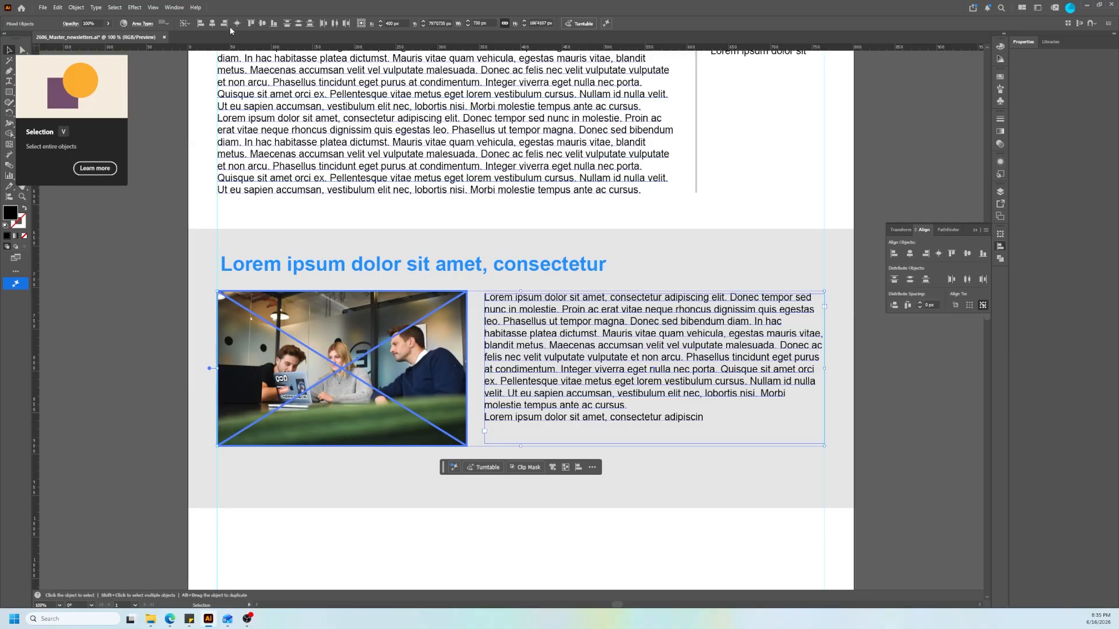
{"action": "left_click", "coordinate": [254, 23]}
{"action": "left_click", "coordinate": [131, 405]}
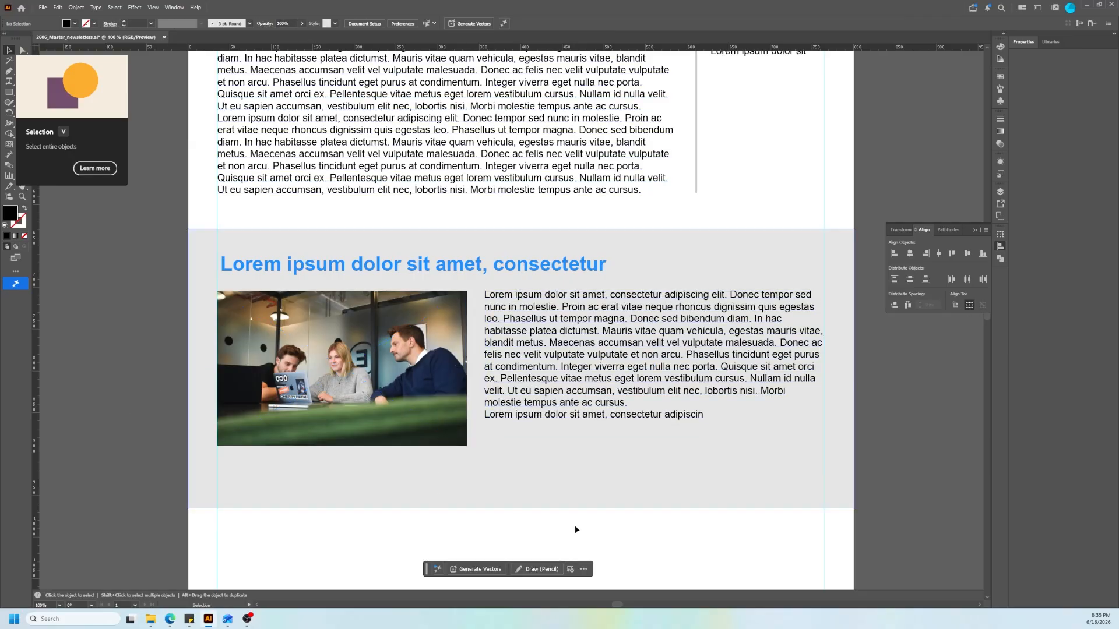
Shorten the grey background rectangle from its lower edge, fine-tuning the gap it leaves beneath the photo.
{"action": "left_click", "coordinate": [590, 433]}
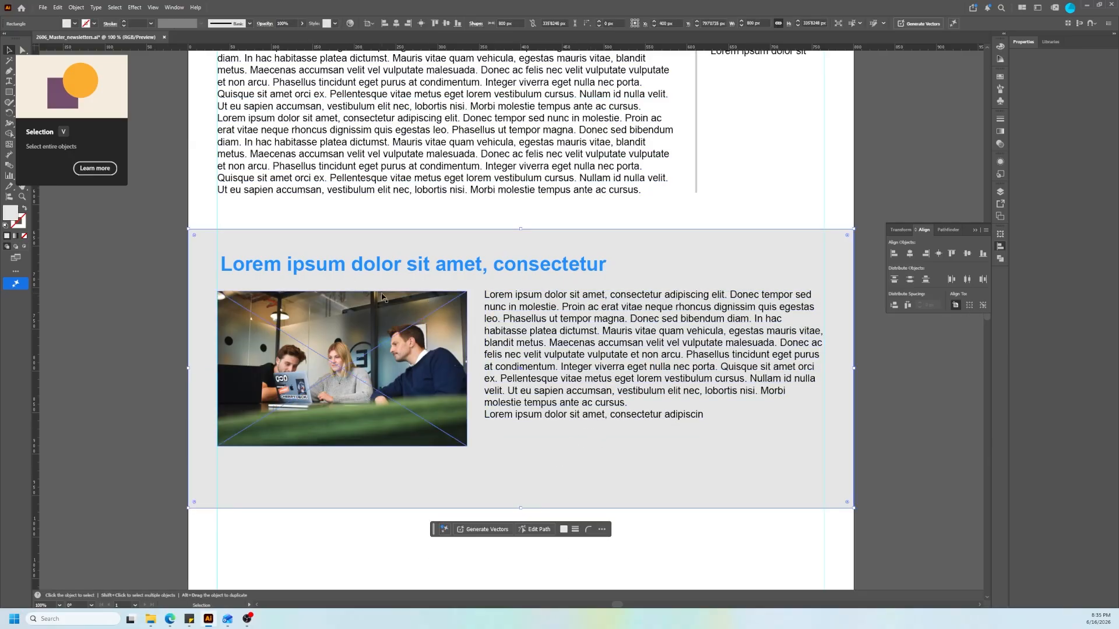
{"action": "left_click_drag", "start_coordinate": [520, 508], "coordinate": [525, 480]}
{"action": "left_click", "coordinate": [439, 522]}
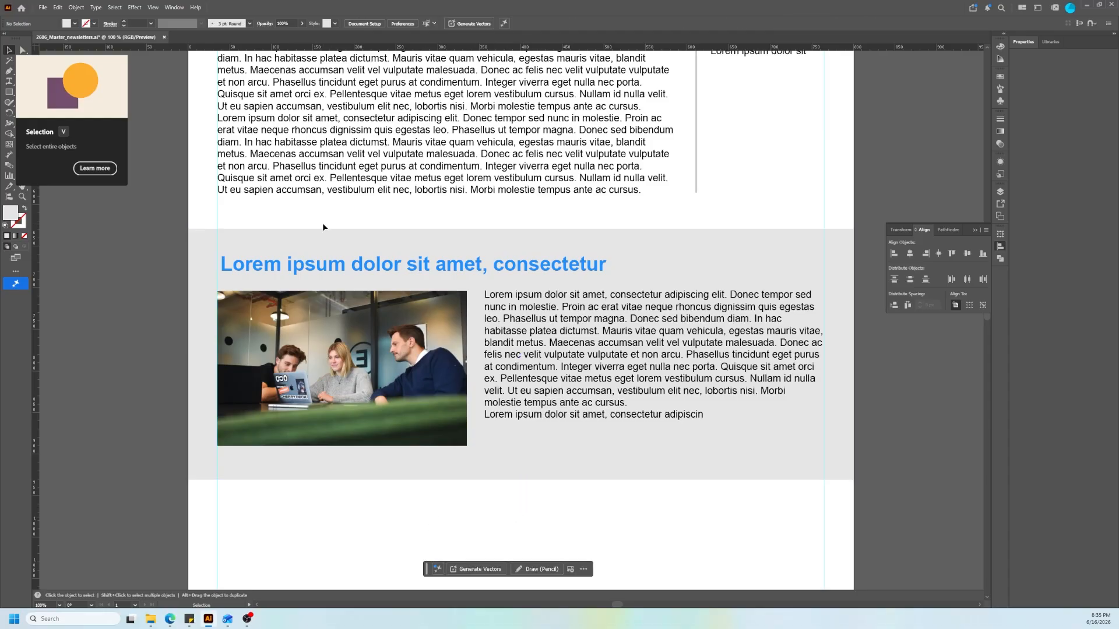
{"action": "scroll", "coordinate": [344, 273], "scroll_direction": "down", "scroll_amount": 1}
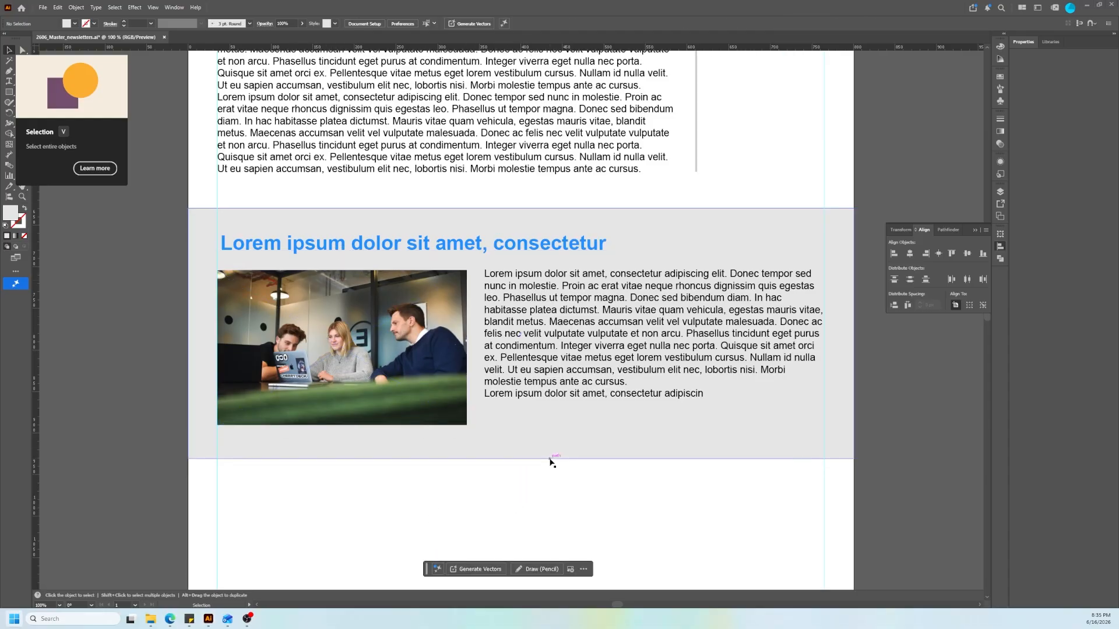
{"action": "left_click", "coordinate": [545, 460]}
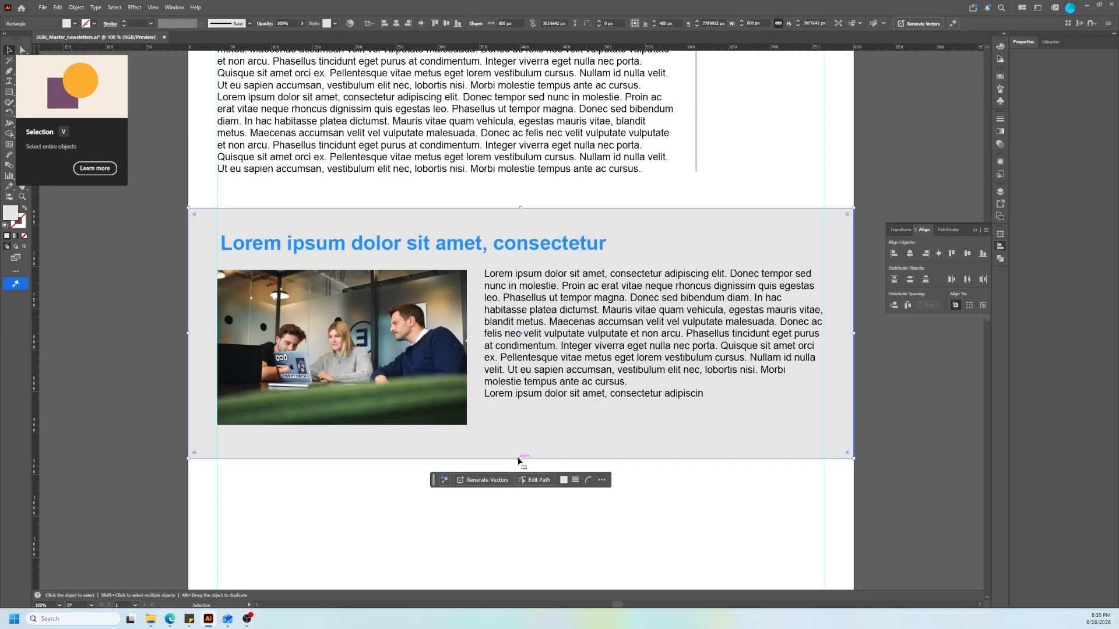
{"action": "left_click_drag", "start_coordinate": [521, 459], "coordinate": [521, 462]}
{"action": "left_click", "coordinate": [493, 528]}
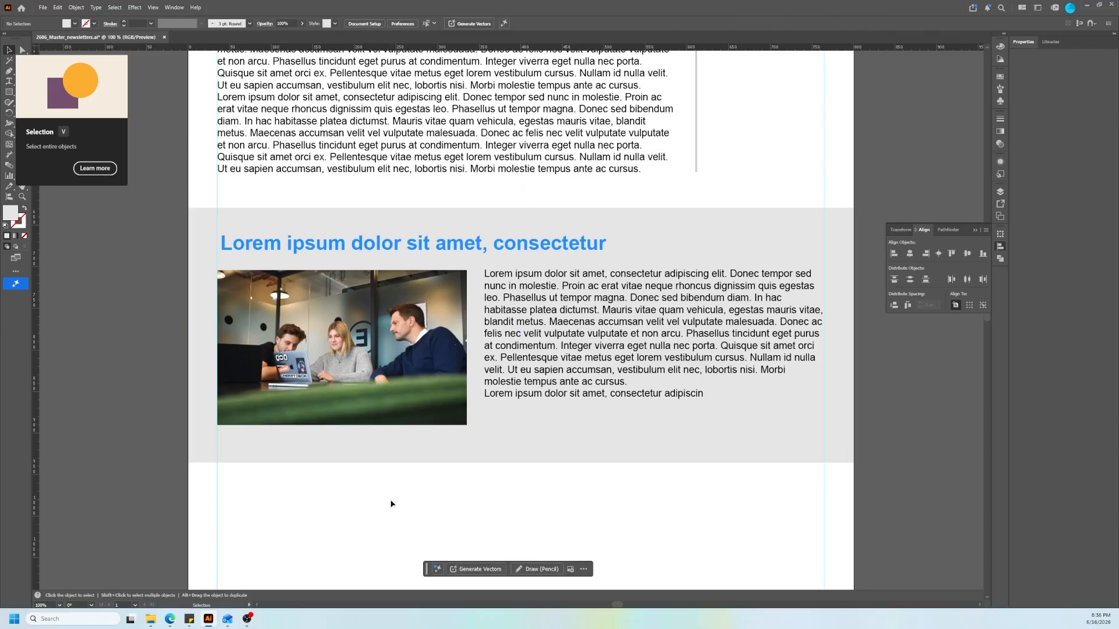
Align the left edges of the blue heading and the upper body text frame to the left vertical guide.
{"action": "scroll", "coordinate": [391, 504], "scroll_direction": "down", "scroll_amount": 1}
{"action": "scroll", "coordinate": [394, 491], "scroll_direction": "down", "scroll_amount": 3}
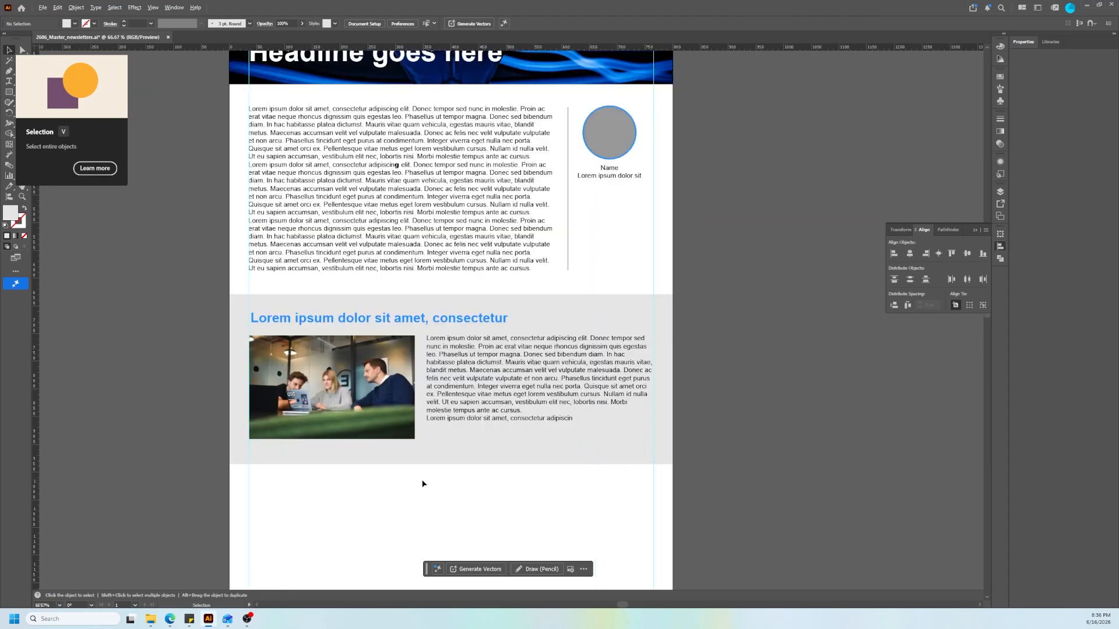
{"action": "scroll", "coordinate": [422, 484], "scroll_direction": "up", "scroll_amount": 2}
{"action": "scroll", "coordinate": [423, 483], "scroll_direction": "up", "scroll_amount": 1}
{"action": "left_click", "coordinate": [228, 237]}
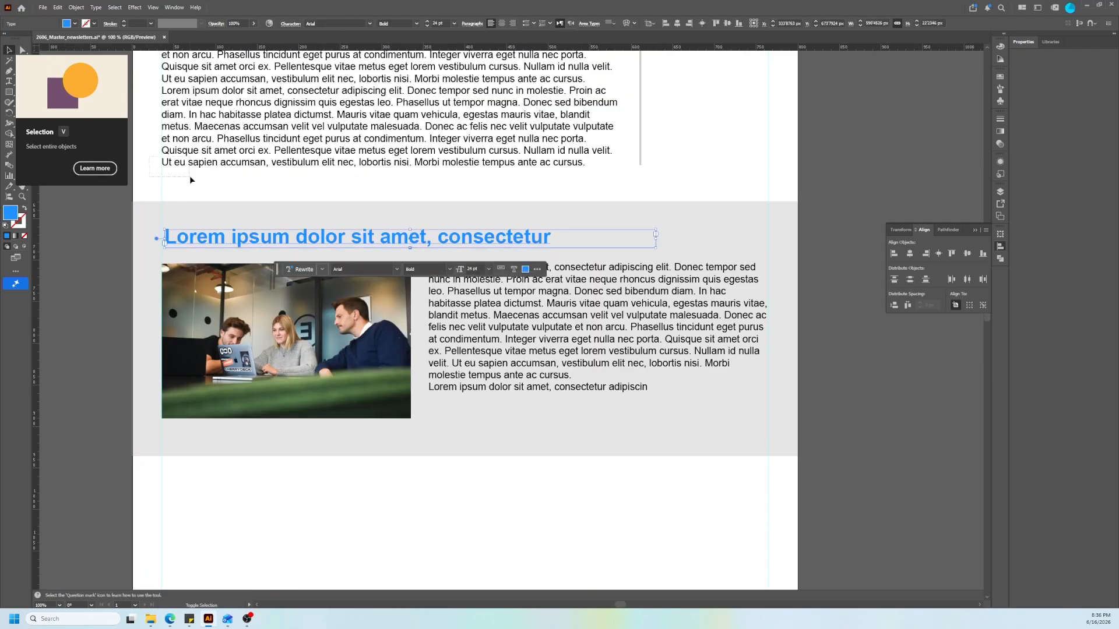
{"action": "left_click_drag", "start_coordinate": [190, 176], "coordinate": [193, 177]}
{"action": "left_click", "coordinate": [161, 512]}
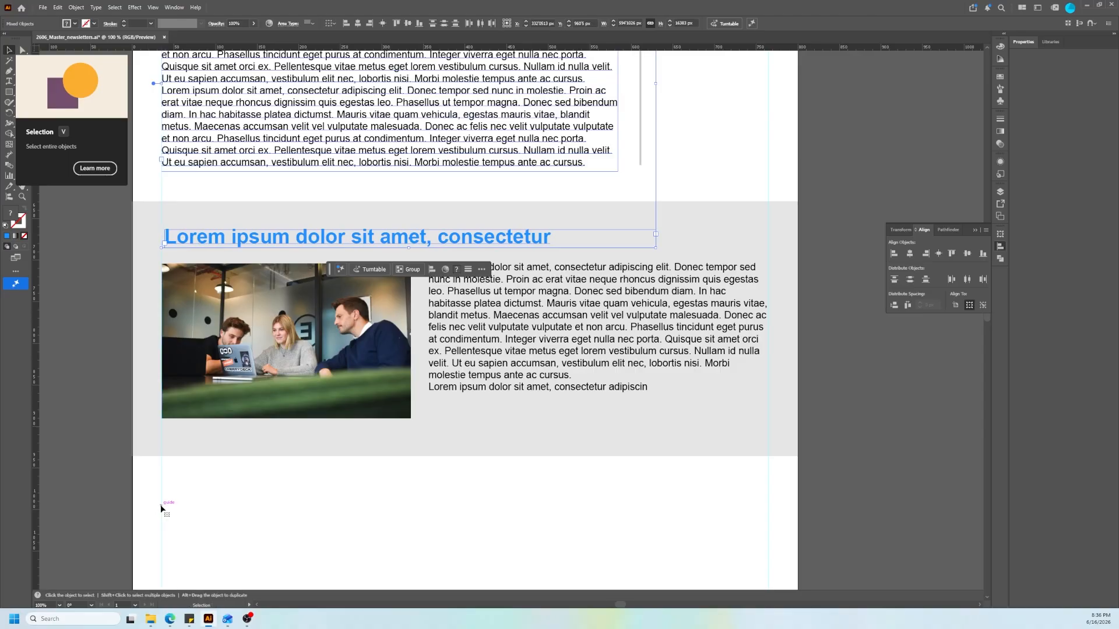
{"action": "left_click", "coordinate": [346, 23]}
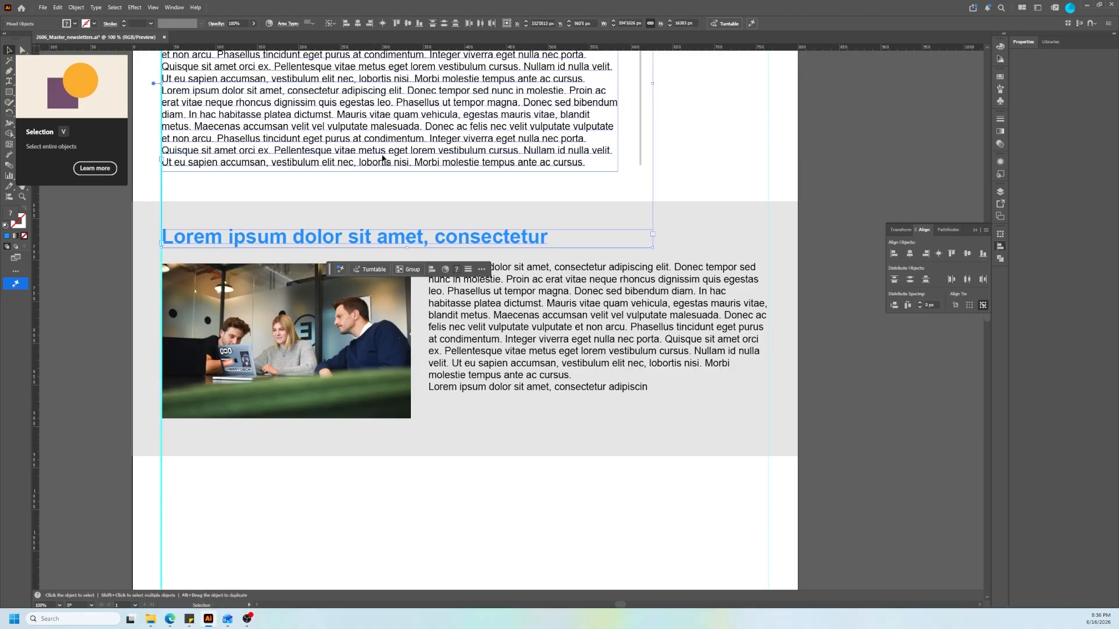
{"action": "left_click", "coordinate": [834, 307]}
Shorten the body text frame beside the photo so that its lower edge sits just under the last line.
{"action": "scroll", "coordinate": [663, 323], "scroll_direction": "down", "scroll_amount": 1}
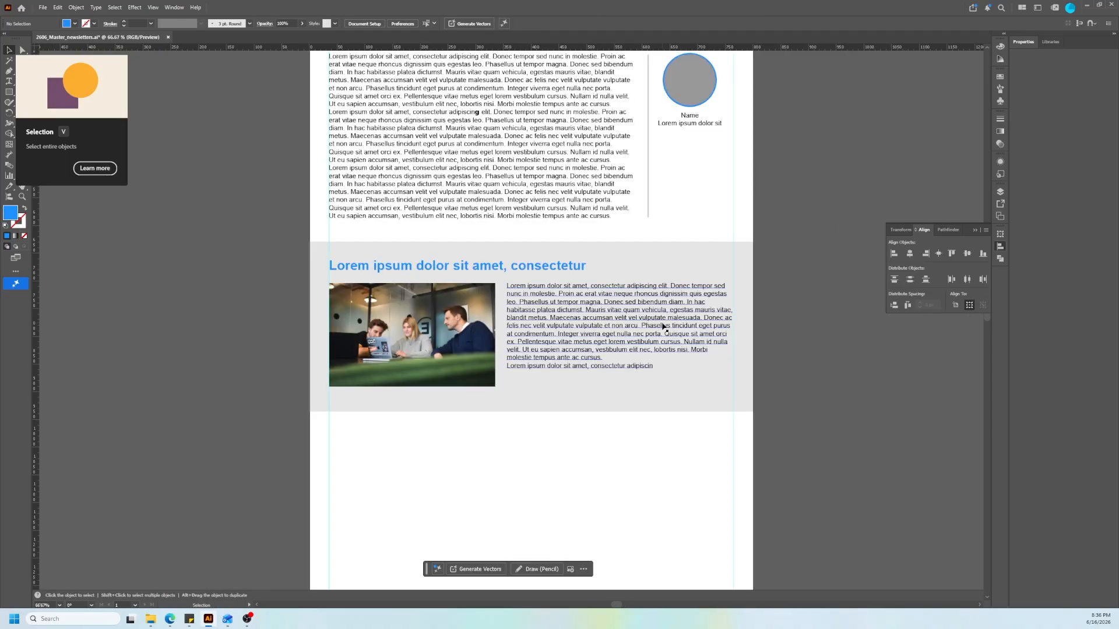
{"action": "scroll", "coordinate": [658, 331], "scroll_direction": "down", "scroll_amount": 1}
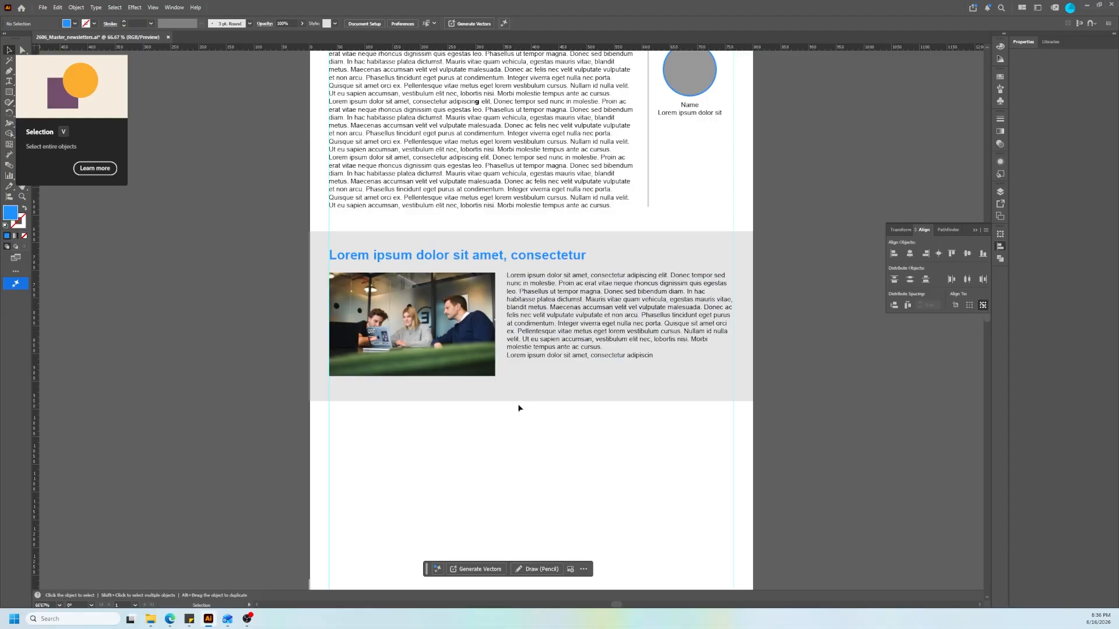
{"action": "scroll", "coordinate": [496, 436], "scroll_direction": "down", "scroll_amount": 3}
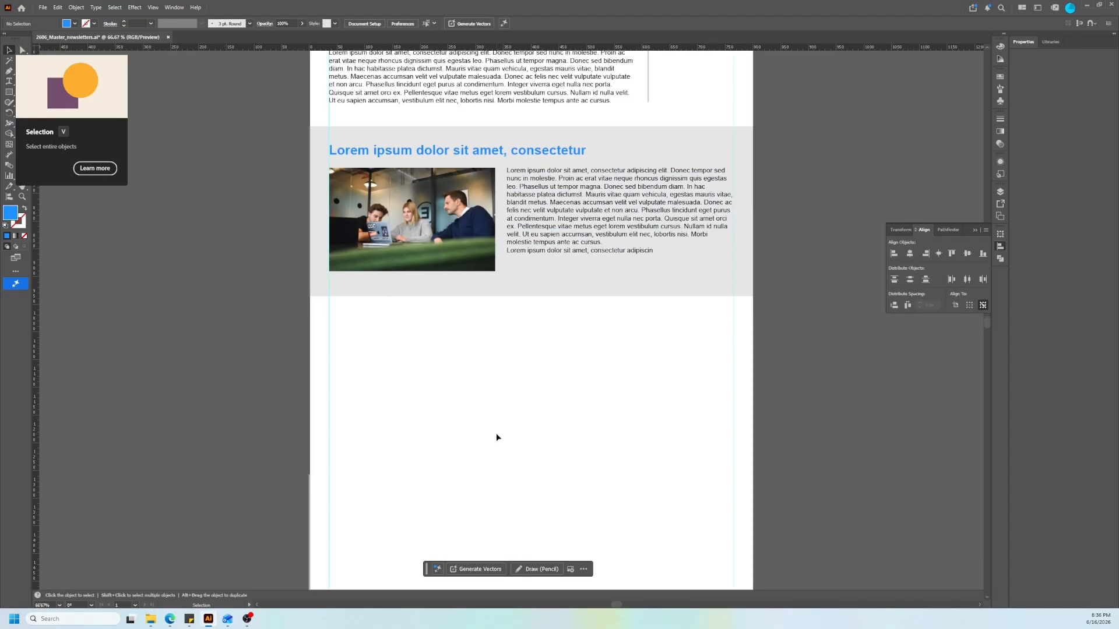
{"action": "scroll", "coordinate": [496, 436], "scroll_direction": "up", "scroll_amount": 2}
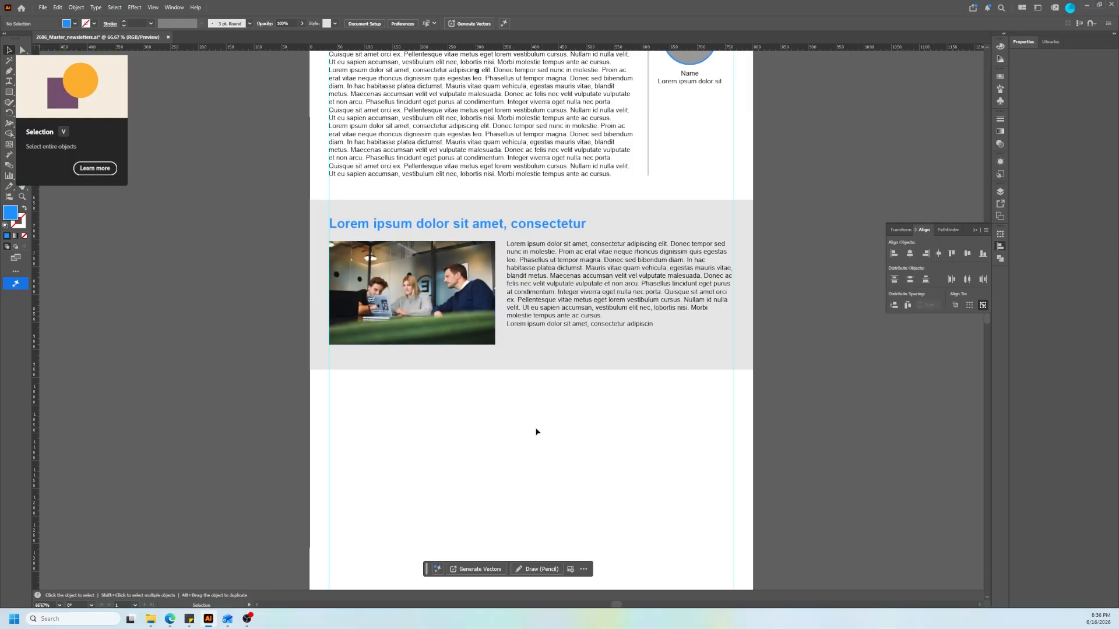
{"action": "left_click", "coordinate": [545, 322]}
{"action": "left_click_drag", "start_coordinate": [620, 341], "coordinate": [620, 330]}
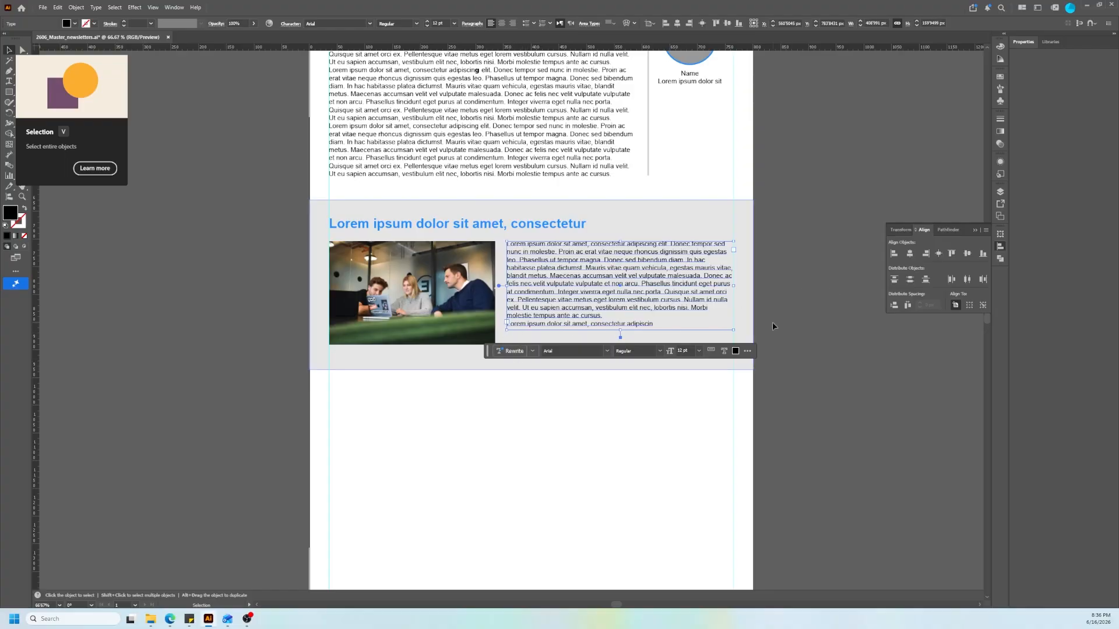
{"action": "left_click", "coordinate": [522, 496]}
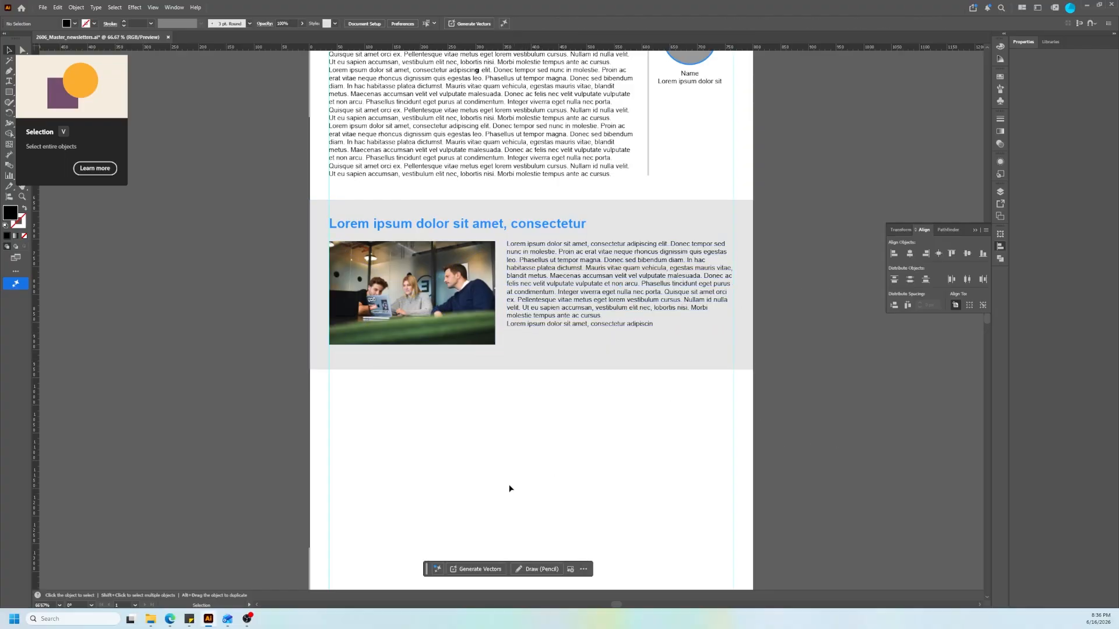
{"action": "scroll", "coordinate": [496, 478], "scroll_direction": "down", "scroll_amount": 3}
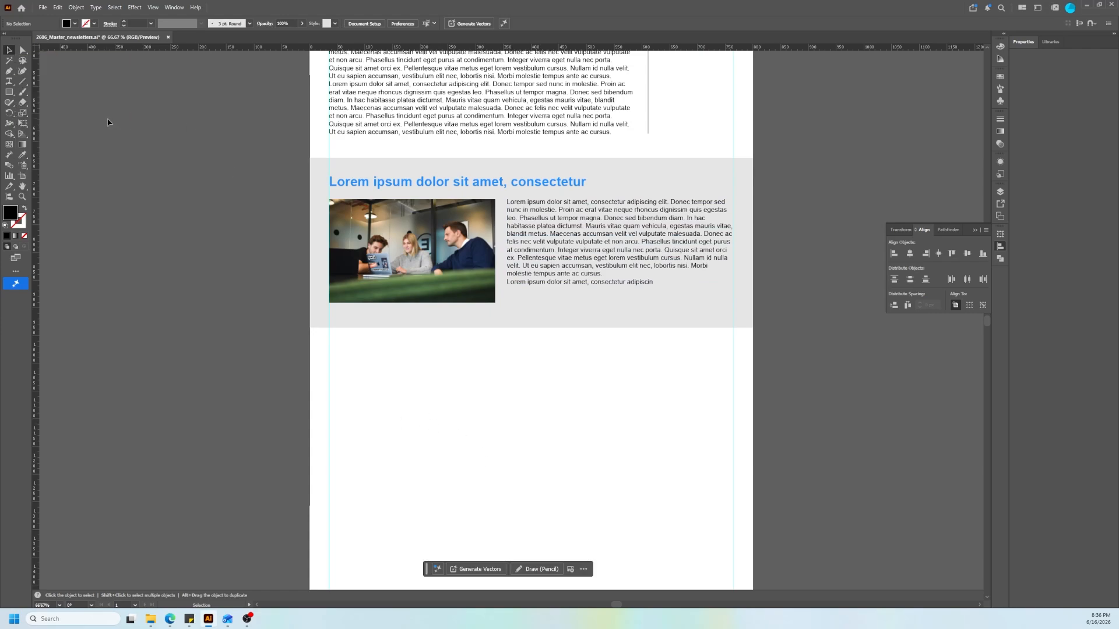
{"action": "left_click", "coordinate": [9, 93]}
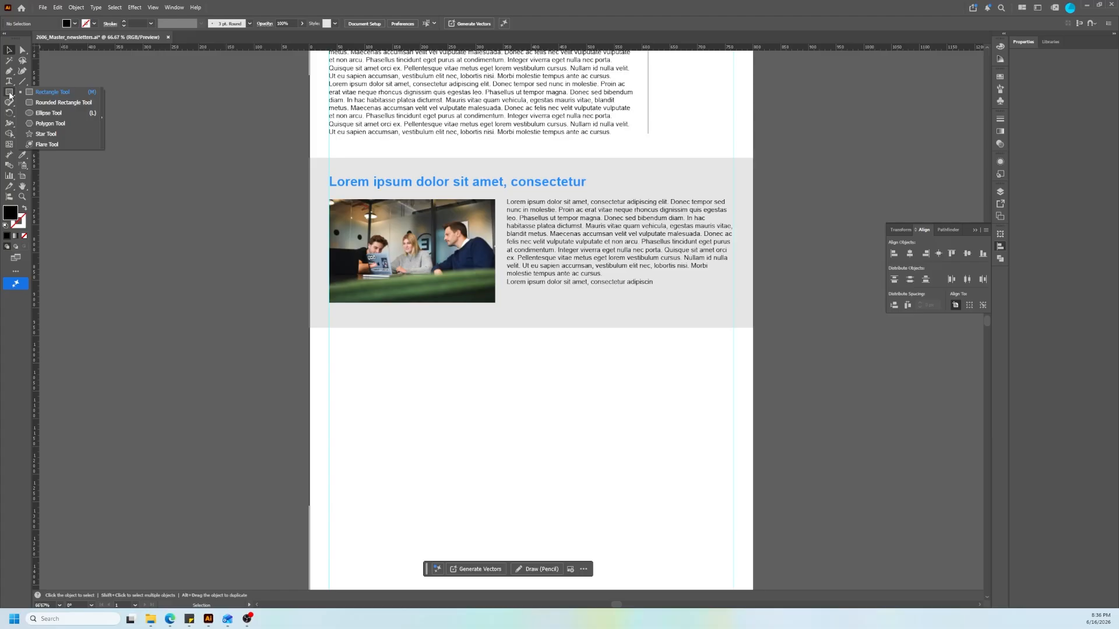
{"action": "left_click", "coordinate": [48, 113]}
{"action": "scroll", "coordinate": [485, 282], "scroll_direction": "up", "scroll_amount": 3}
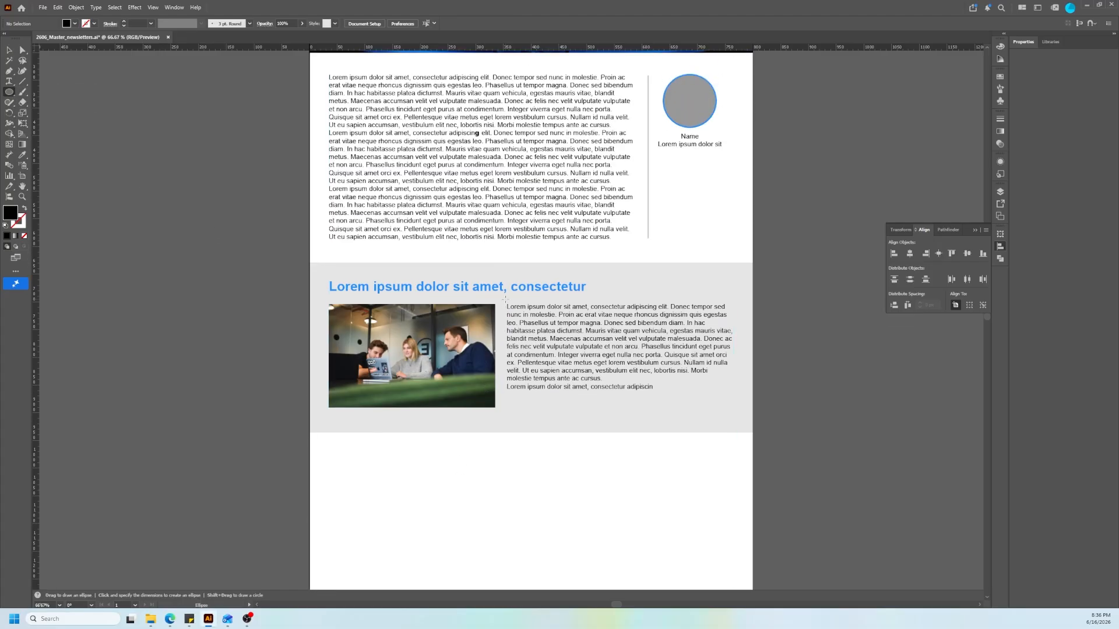
Duplicate the grey circle with the blue outline into the white area below the grey section, against the left guide.
{"action": "left_click", "coordinate": [14, 50]}
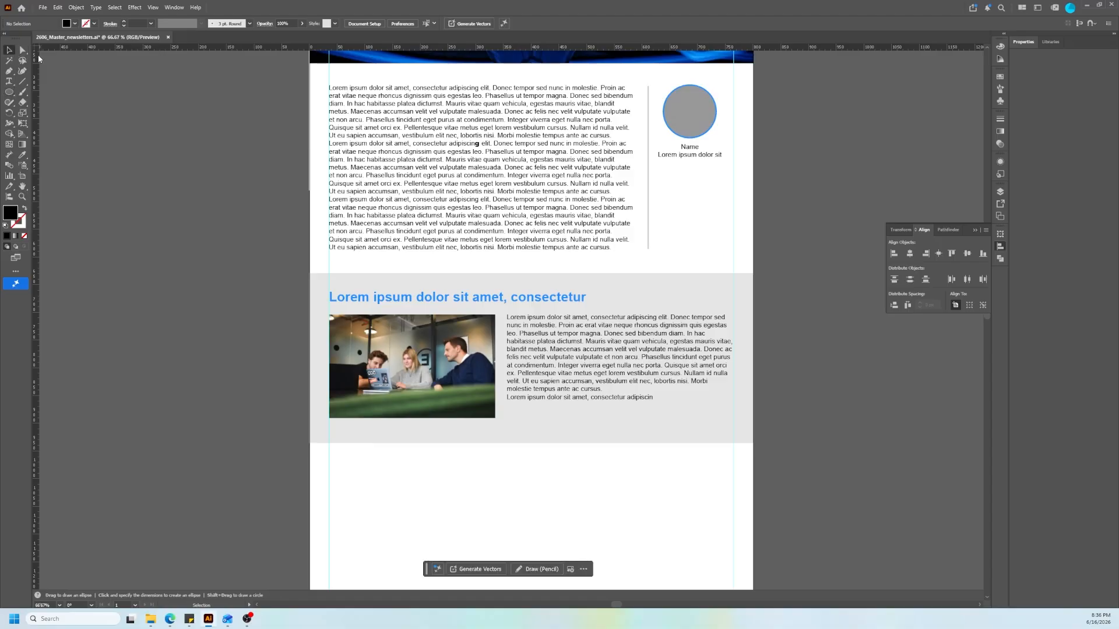
{"action": "left_click_drag", "start_coordinate": [680, 118], "coordinate": [356, 529]}
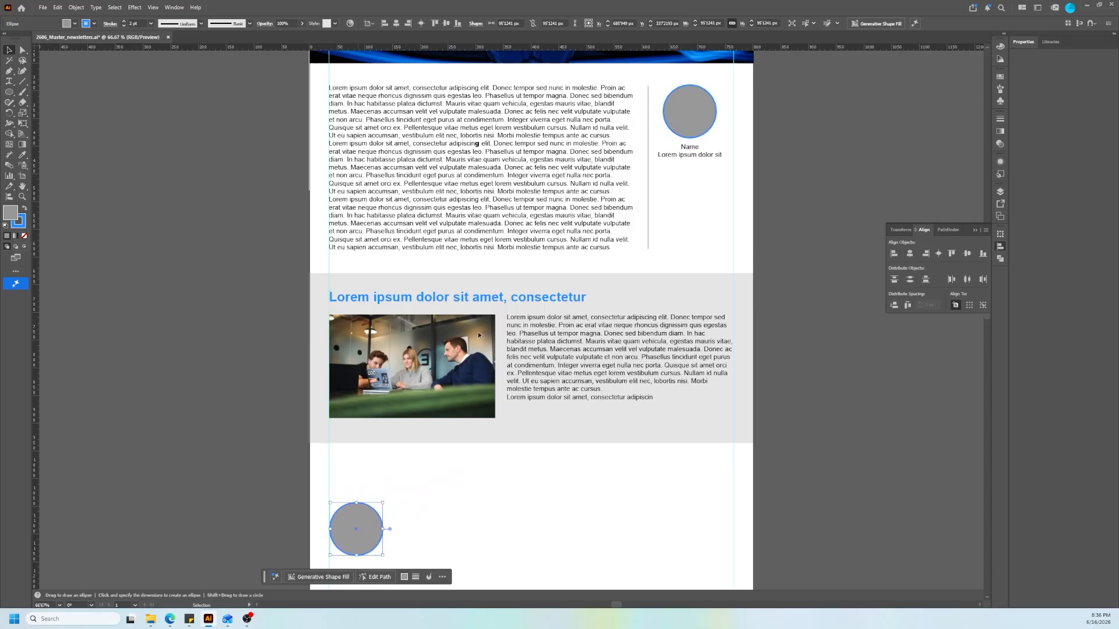
Duplicate the blue heading into the white section above the grey circle, keeping it on the left guide, and nudge the copy slightly upward.
{"action": "left_click", "coordinate": [481, 300]}
{"action": "left_click_drag", "start_coordinate": [481, 300], "coordinate": [483, 484]}
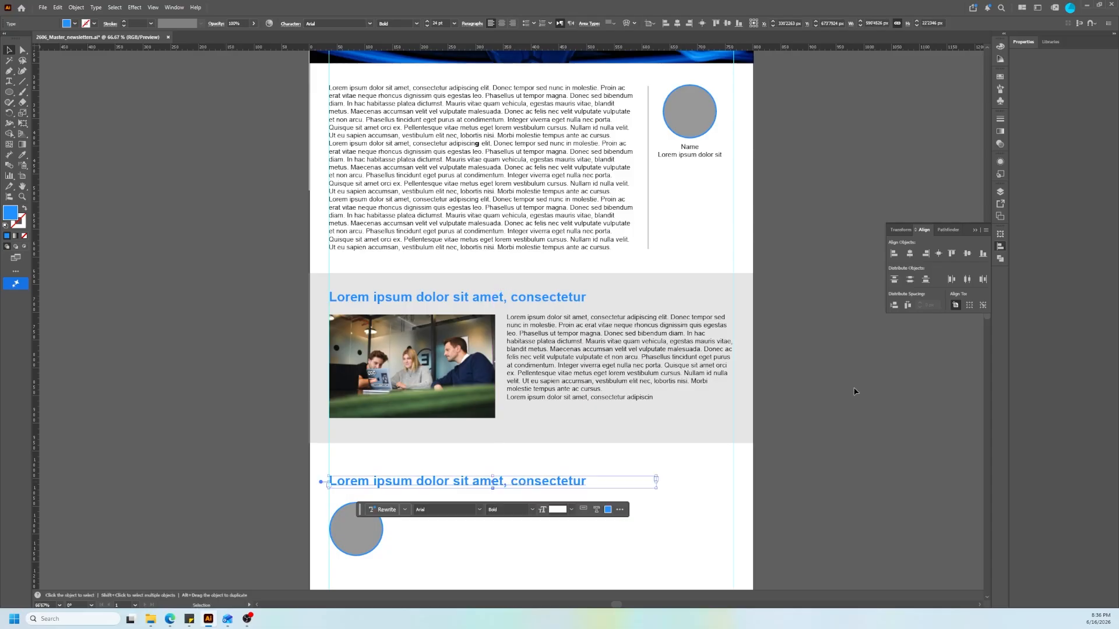
{"action": "left_click", "coordinate": [842, 384]}
{"action": "scroll", "coordinate": [842, 385], "scroll_direction": "down", "scroll_amount": 5}
{"action": "scroll", "coordinate": [842, 386], "scroll_direction": "down", "scroll_amount": 1}
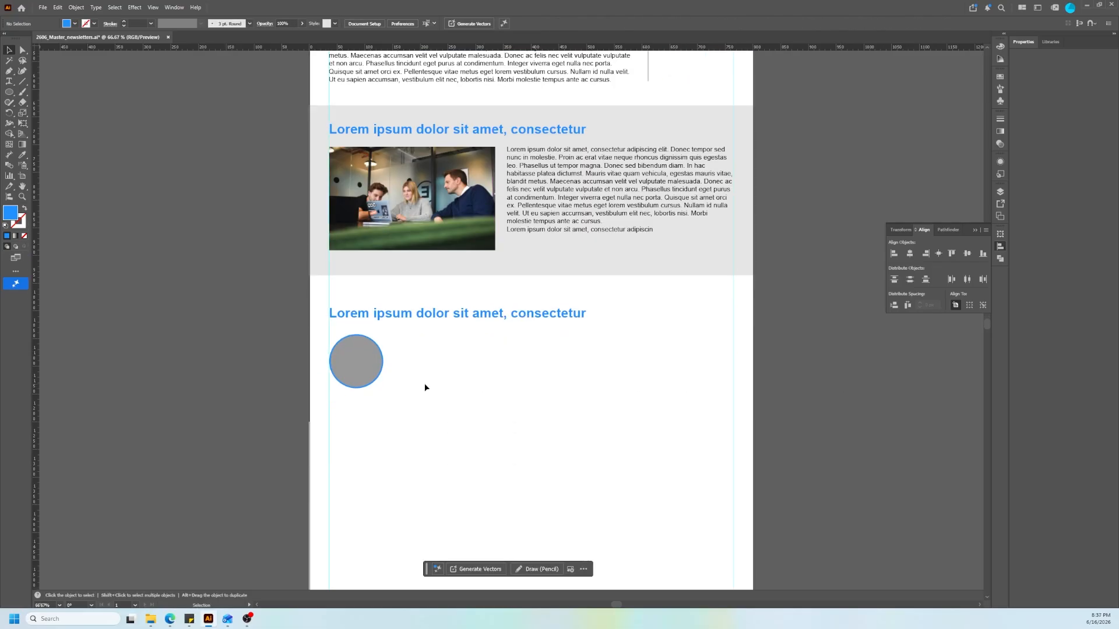
{"action": "left_click_drag", "start_coordinate": [431, 315], "coordinate": [430, 305]}
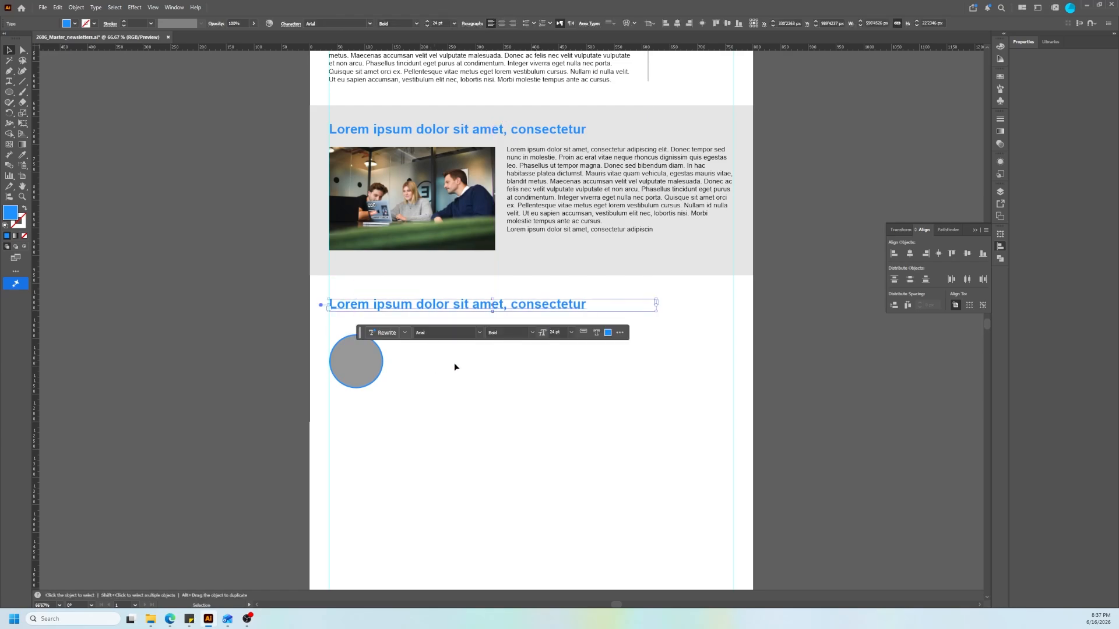
{"action": "left_click", "coordinate": [478, 446]}
Duplicate the grey circle across the white section to make a row of five circles.
{"action": "left_click_drag", "start_coordinate": [366, 369], "coordinate": [444, 367]}
{"action": "left_click_drag", "start_coordinate": [444, 367], "coordinate": [525, 373]}
{"action": "left_click", "coordinate": [604, 378]}
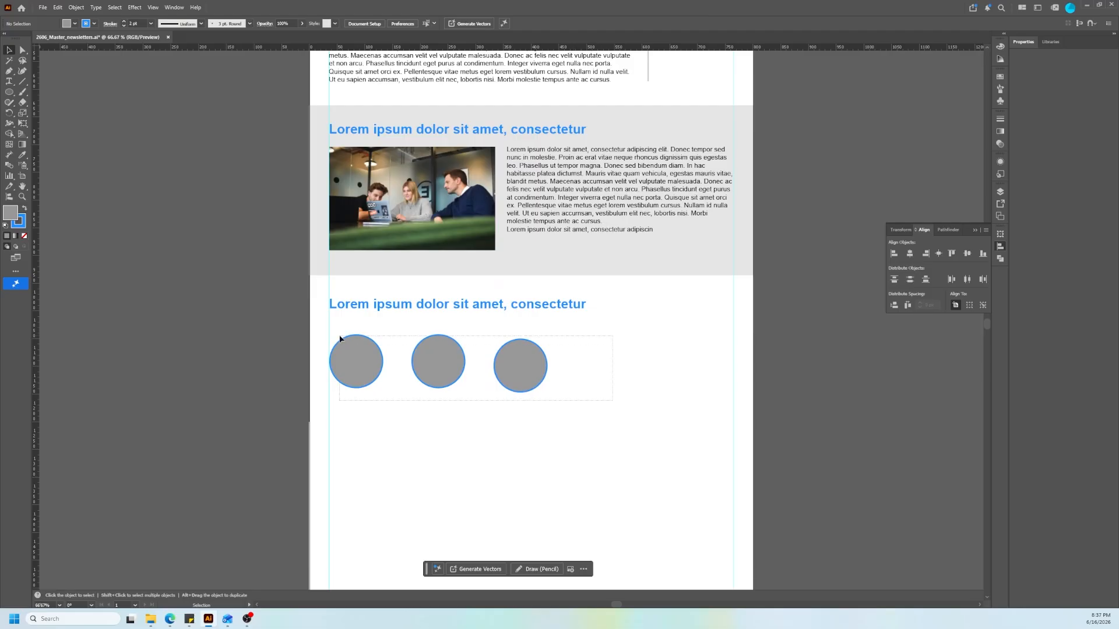
{"action": "left_click_drag", "start_coordinate": [340, 339], "coordinate": [341, 340]}
{"action": "left_click", "coordinate": [573, 399]}
{"action": "left_click_drag", "start_coordinate": [434, 352], "coordinate": [600, 361]}
Align the five circles level with the first one and distribute them evenly by their horizontal centres.
{"action": "left_click_drag", "start_coordinate": [697, 476], "coordinate": [353, 356]}
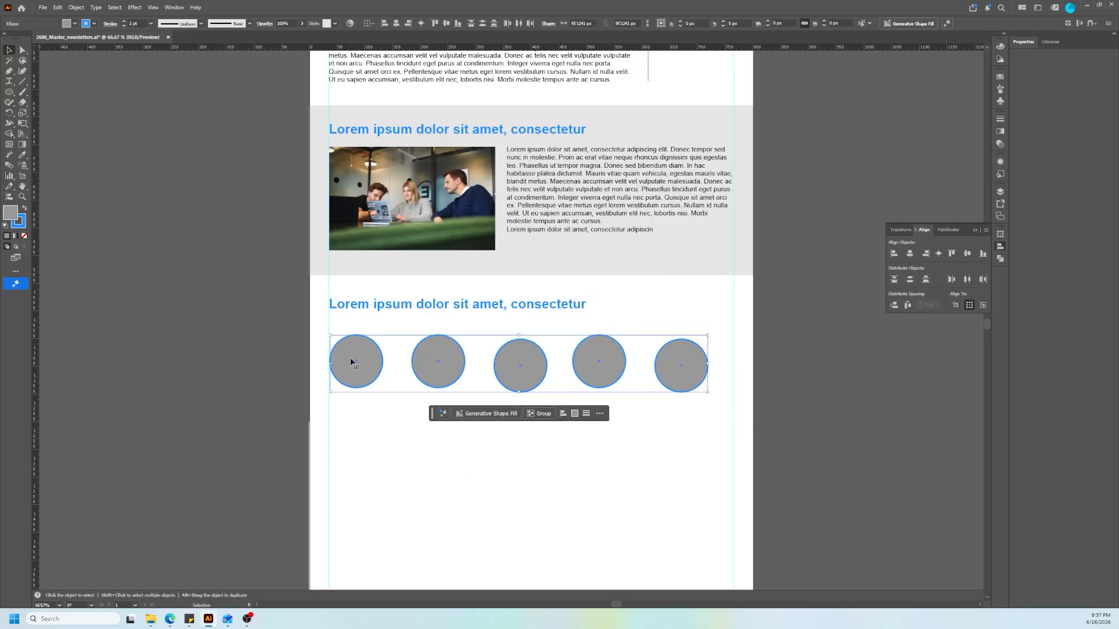
{"action": "left_click", "coordinate": [938, 254]}
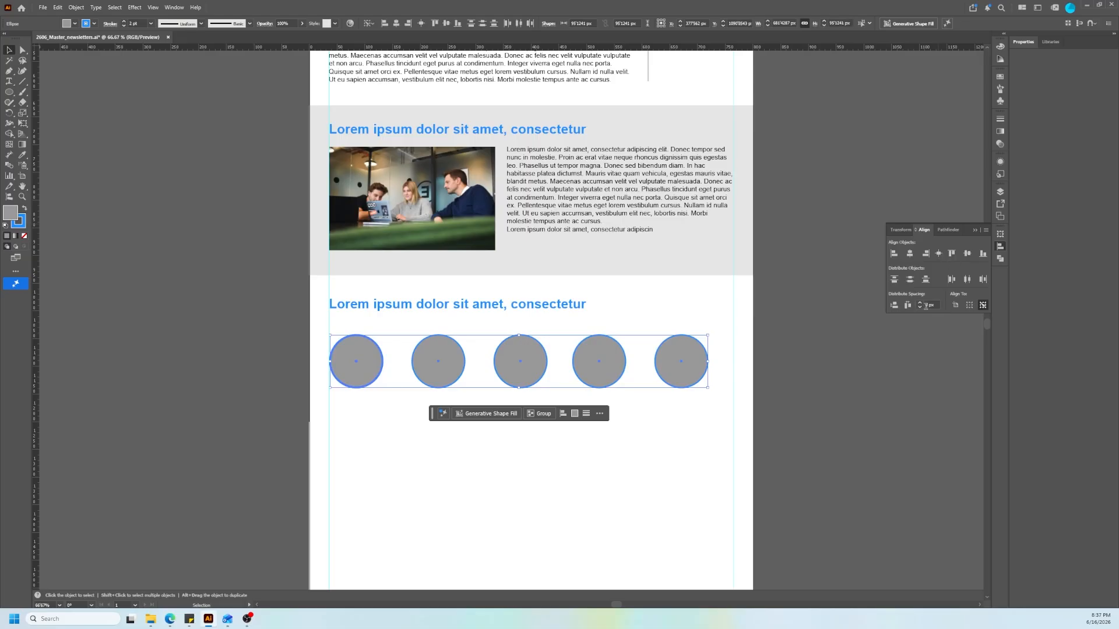
{"action": "left_click", "coordinate": [907, 305]}
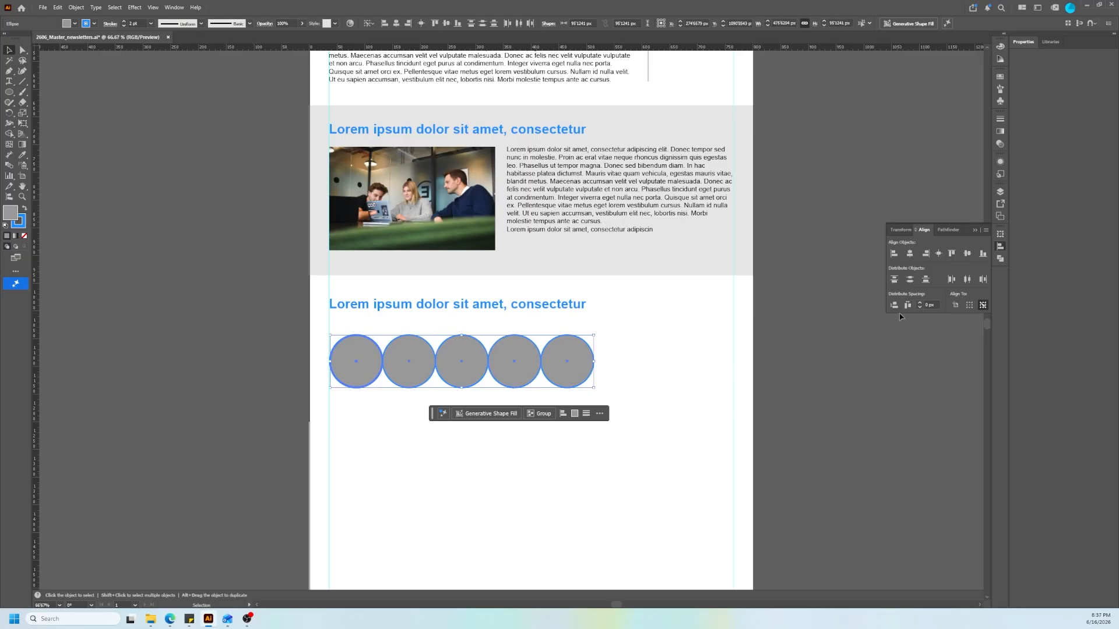
{"action": "key", "text": "ctrl+z"}
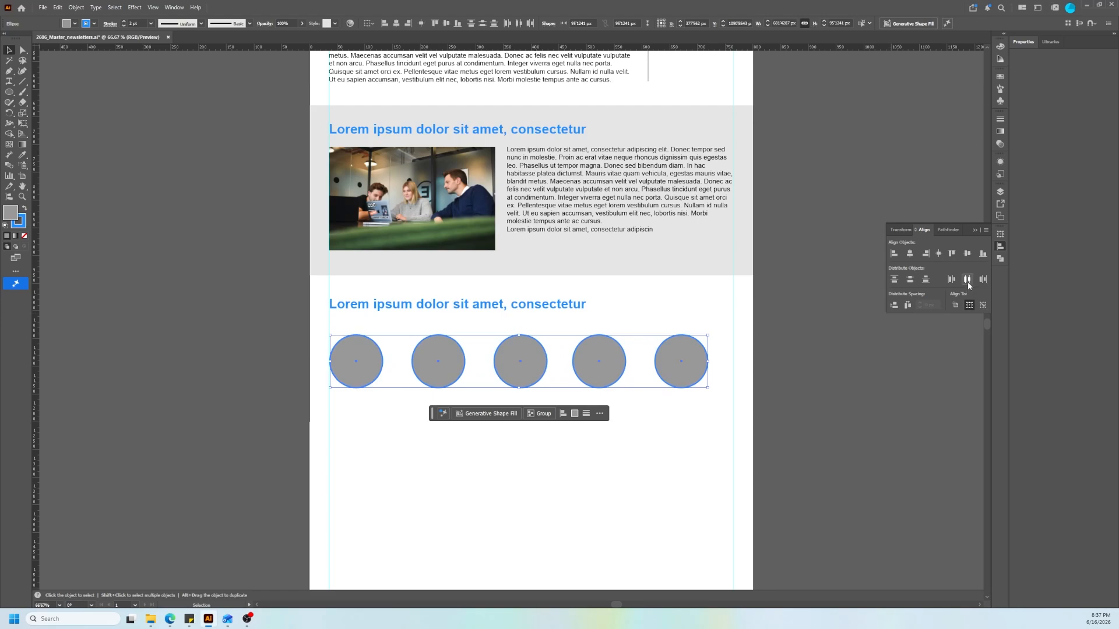
{"action": "left_click", "coordinate": [967, 279]}
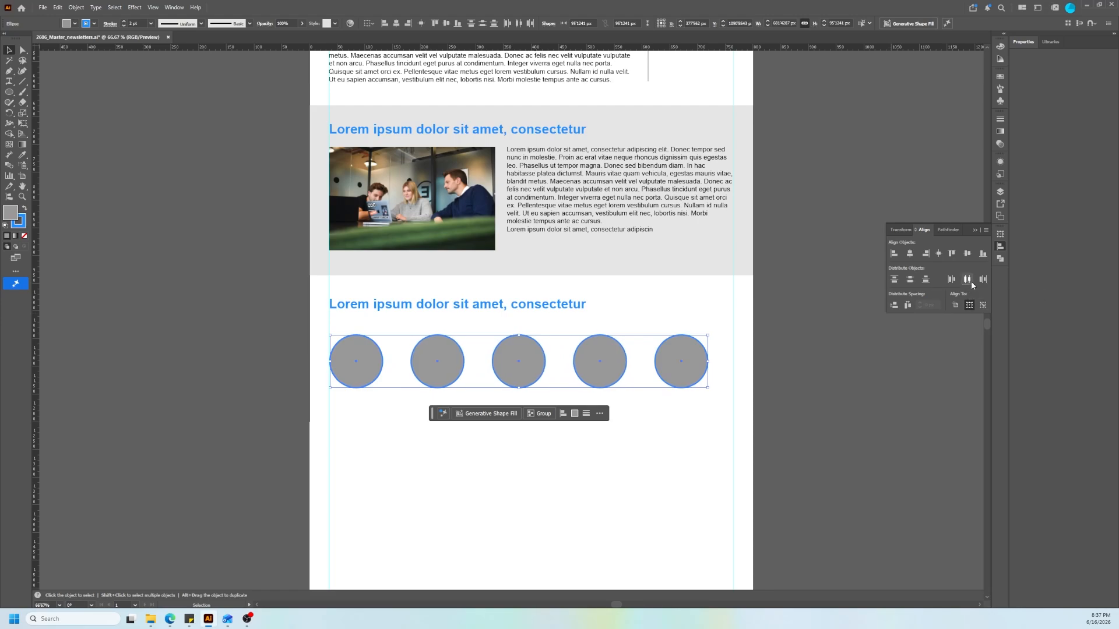
{"action": "left_click", "coordinate": [797, 367]}
Duplicate the "Name / Lorem ipsum dolor sit" caption from the upper section to just below the first circle of the new row.
{"action": "scroll", "coordinate": [803, 367], "scroll_direction": "down", "scroll_amount": 2, "text": "alt"}
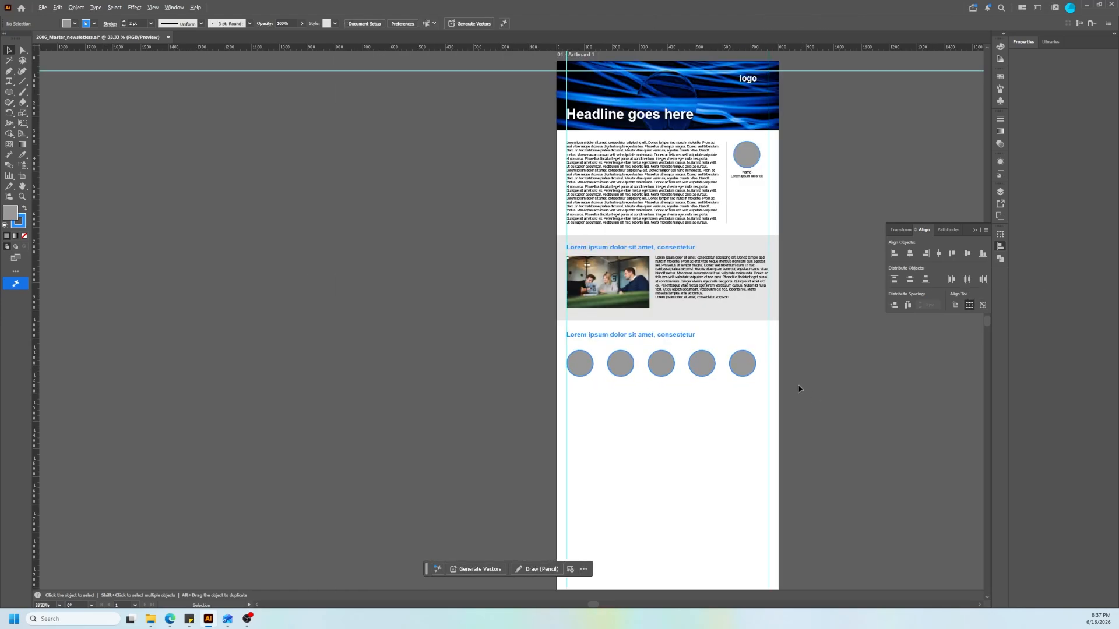
{"action": "scroll", "coordinate": [799, 389], "scroll_direction": "up", "scroll_amount": 3, "text": "alt"}
{"action": "scroll", "coordinate": [796, 389], "scroll_direction": "down", "scroll_amount": 1, "text": "alt"}
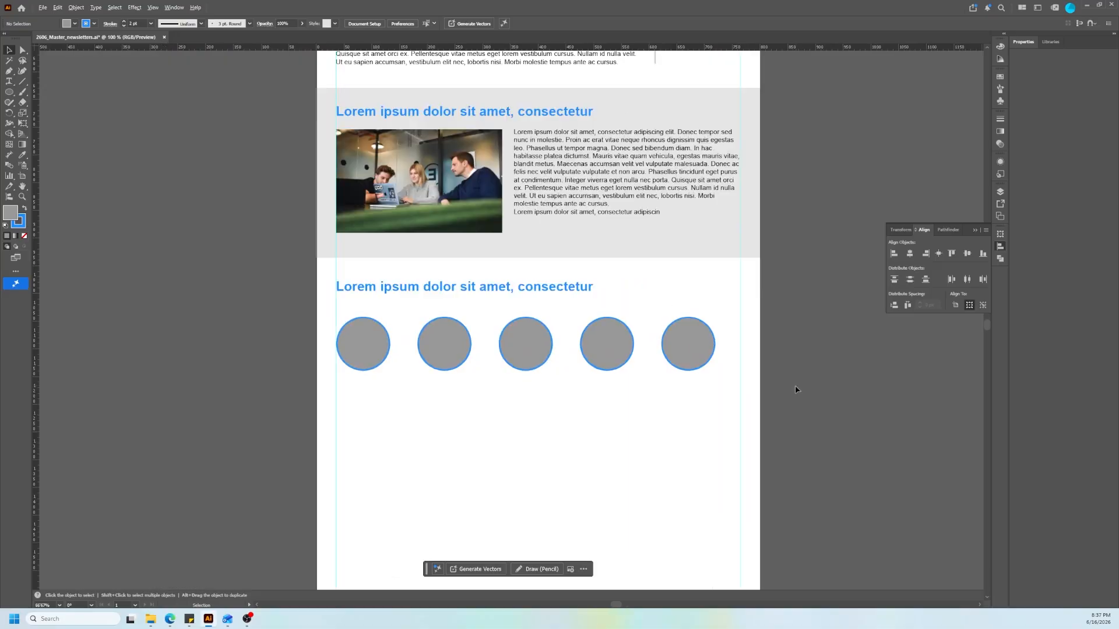
{"action": "scroll", "coordinate": [590, 322], "scroll_direction": "up", "scroll_amount": 3}
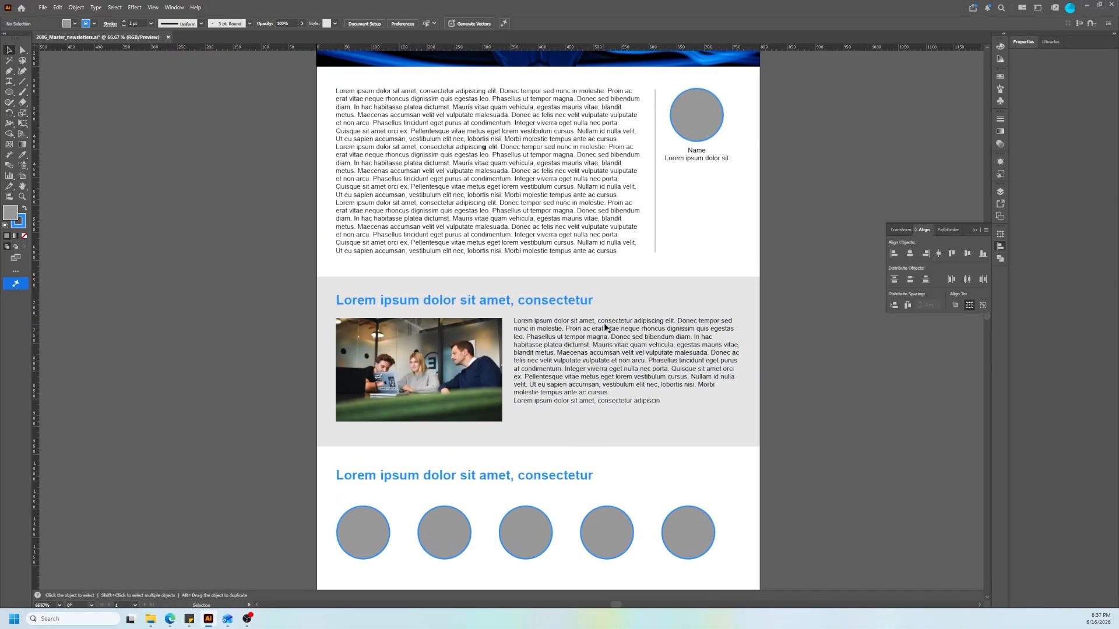
{"action": "left_click", "coordinate": [701, 160]}
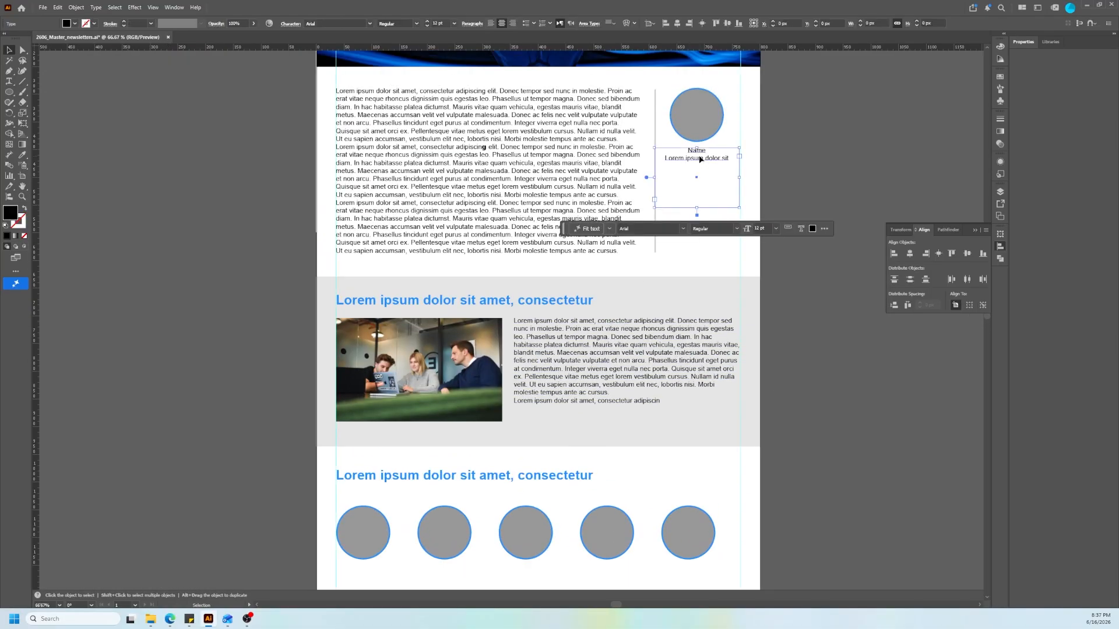
{"action": "left_click_drag", "start_coordinate": [701, 160], "coordinate": [386, 586]}
{"action": "scroll", "coordinate": [528, 522], "scroll_direction": "down", "scroll_amount": 2}
{"action": "scroll", "coordinate": [291, 488], "scroll_direction": "up", "scroll_amount": 2}
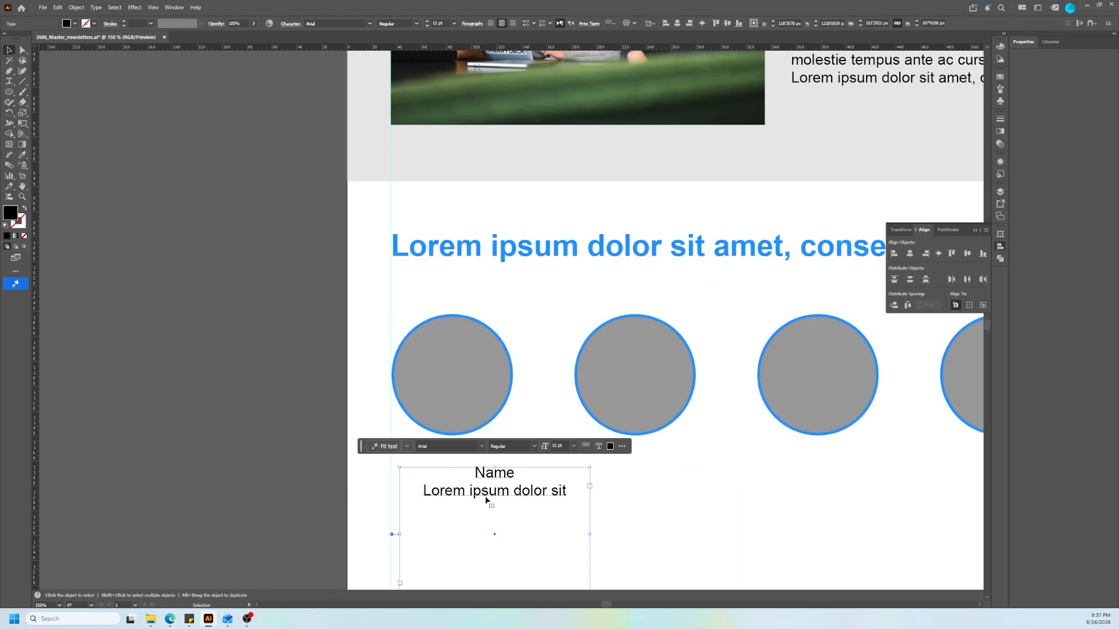
{"action": "left_click_drag", "start_coordinate": [487, 498], "coordinate": [466, 488]}
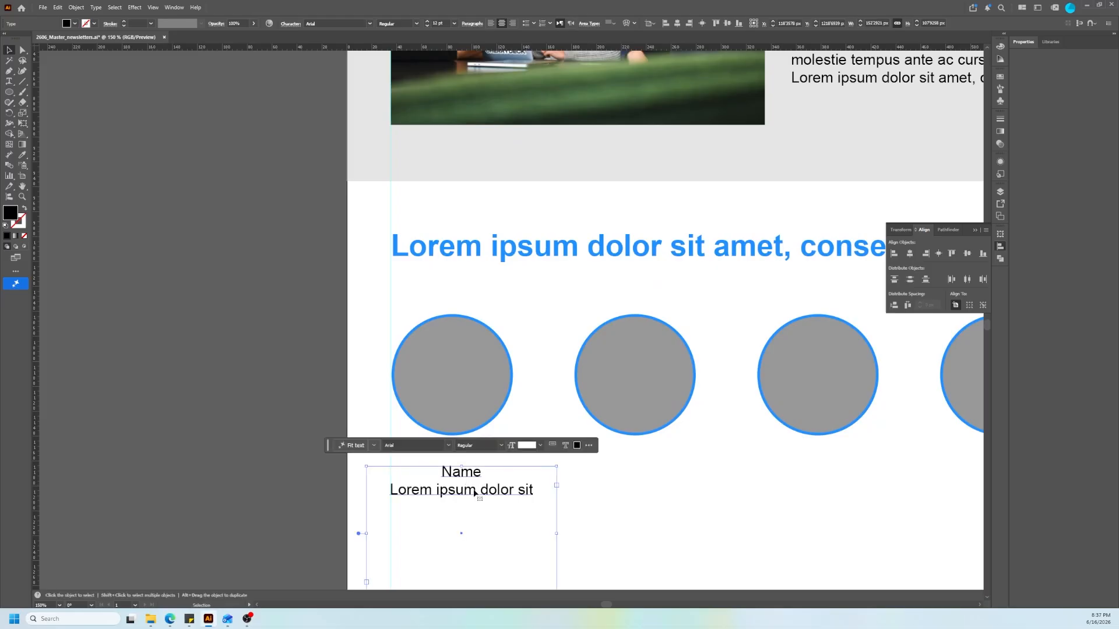
Trim the caption frame to the left guide and to just under its text, and set its font style to Narrow.
{"action": "left_click_drag", "start_coordinate": [367, 533], "coordinate": [391, 533]}
{"action": "scroll", "coordinate": [510, 516], "scroll_direction": "down", "scroll_amount": 2}
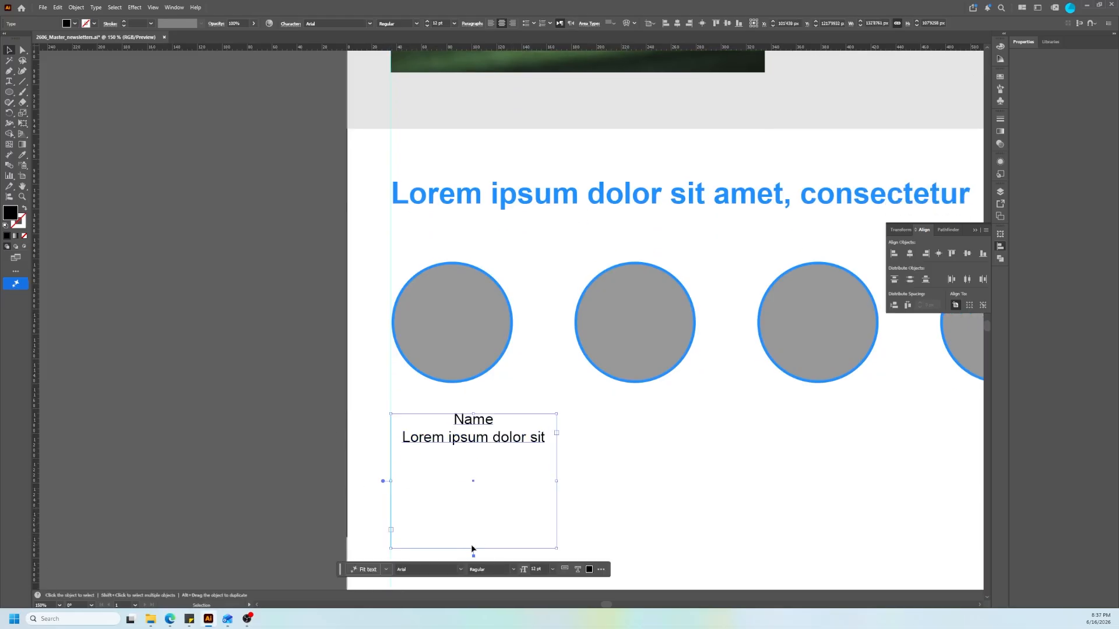
{"action": "left_click_drag", "start_coordinate": [473, 548], "coordinate": [482, 458]}
{"action": "left_click", "coordinate": [686, 444]}
{"action": "scroll", "coordinate": [602, 485], "scroll_direction": "down", "scroll_amount": 2}
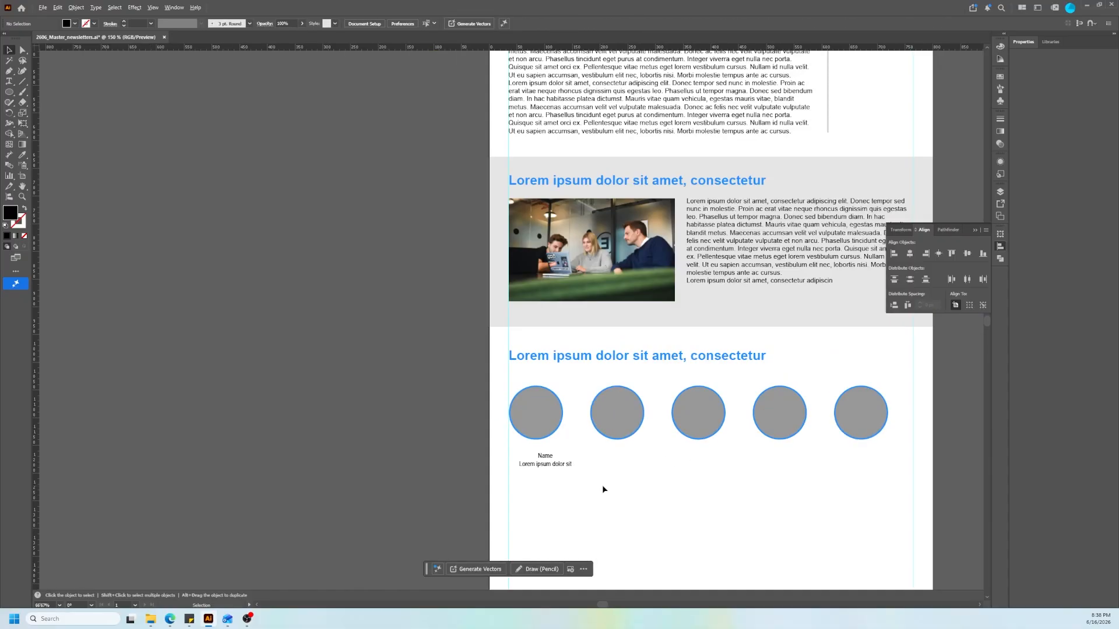
{"action": "scroll", "coordinate": [606, 467], "scroll_direction": "up", "scroll_amount": 2}
Duplicate the Narrow caption beneath each of the other four circles.
{"action": "left_click", "coordinate": [477, 465]}
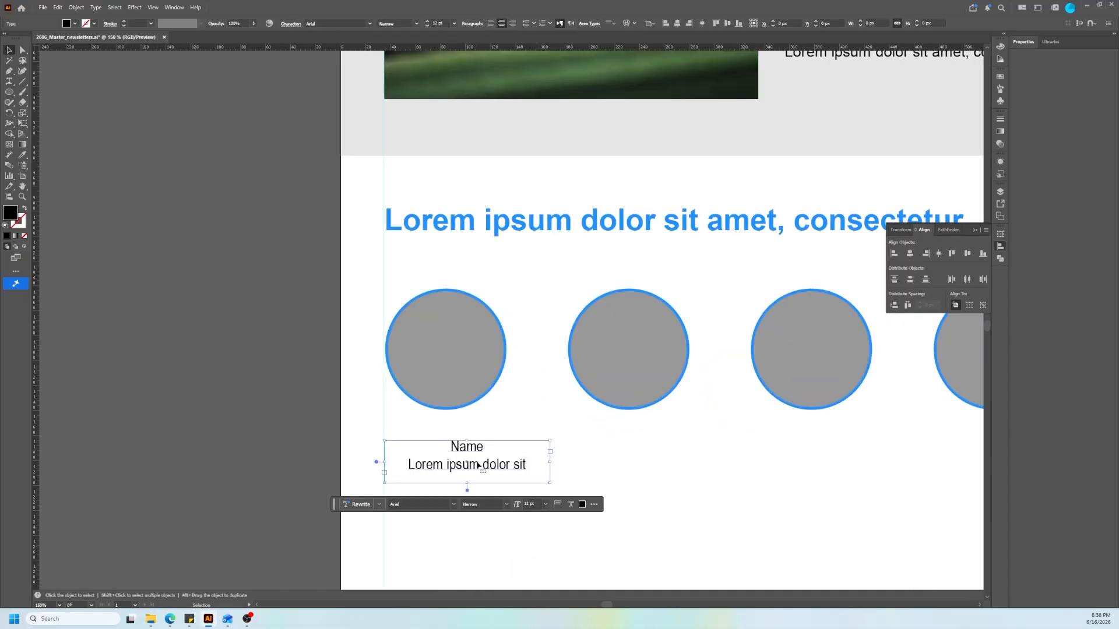
{"action": "left_click_drag", "start_coordinate": [478, 465], "coordinate": [641, 464]}
{"action": "scroll", "coordinate": [725, 476], "scroll_direction": "down", "scroll_amount": 2}
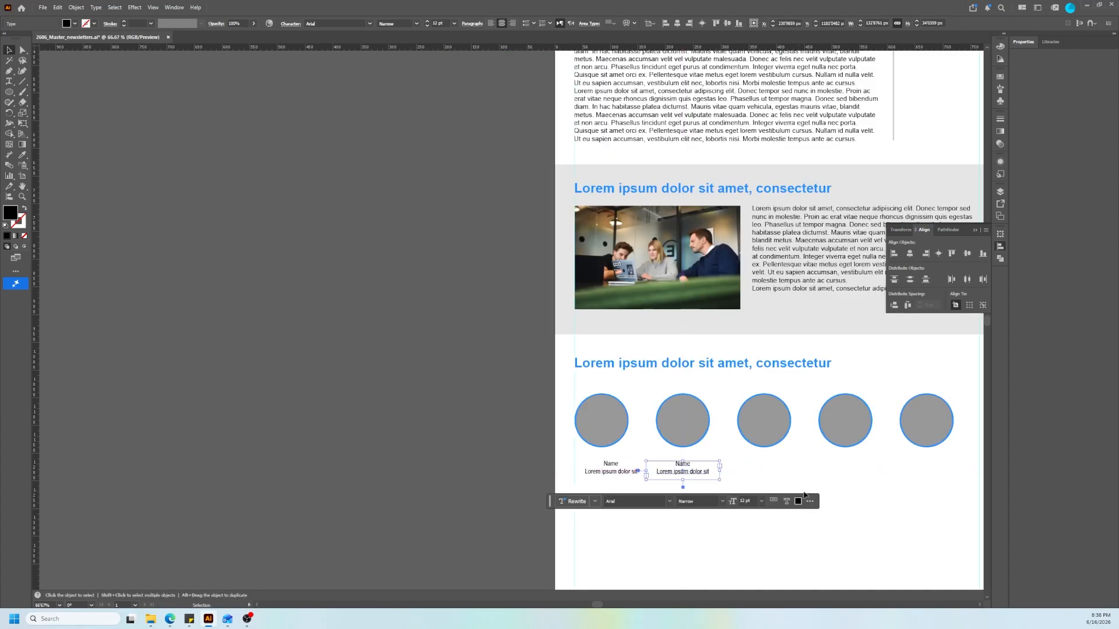
{"action": "left_click_drag", "start_coordinate": [456, 463], "coordinate": [699, 464]}
{"action": "left_click", "coordinate": [710, 546]}
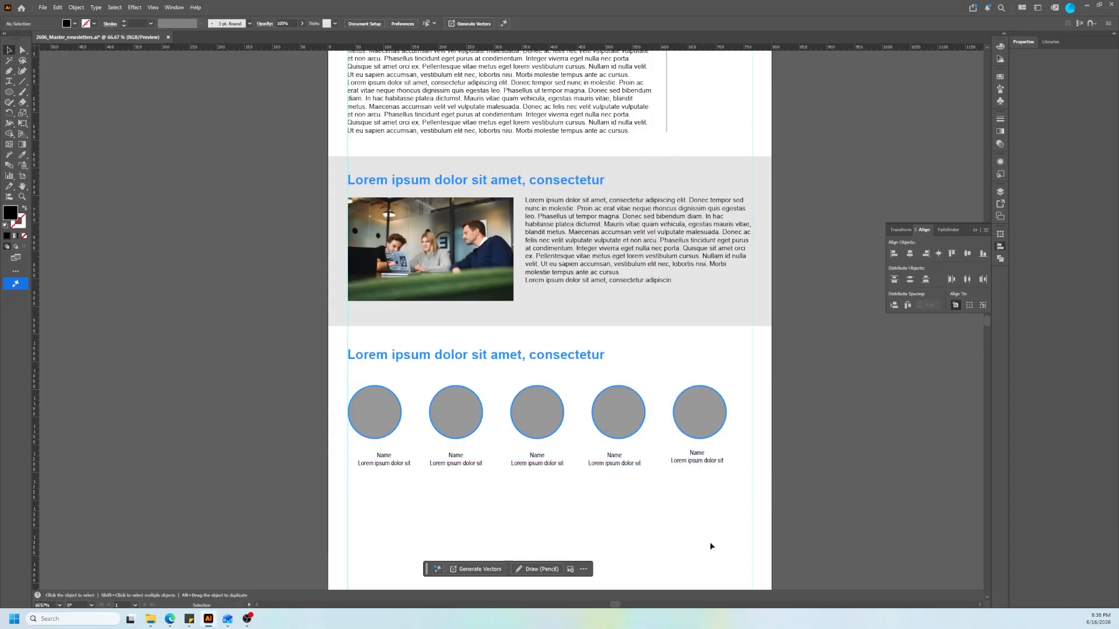
Align the top edges of the five captions level with the first caption.
{"action": "left_click_drag", "start_coordinate": [362, 463], "coordinate": [362, 459]}
{"action": "left_click", "coordinate": [366, 469]}
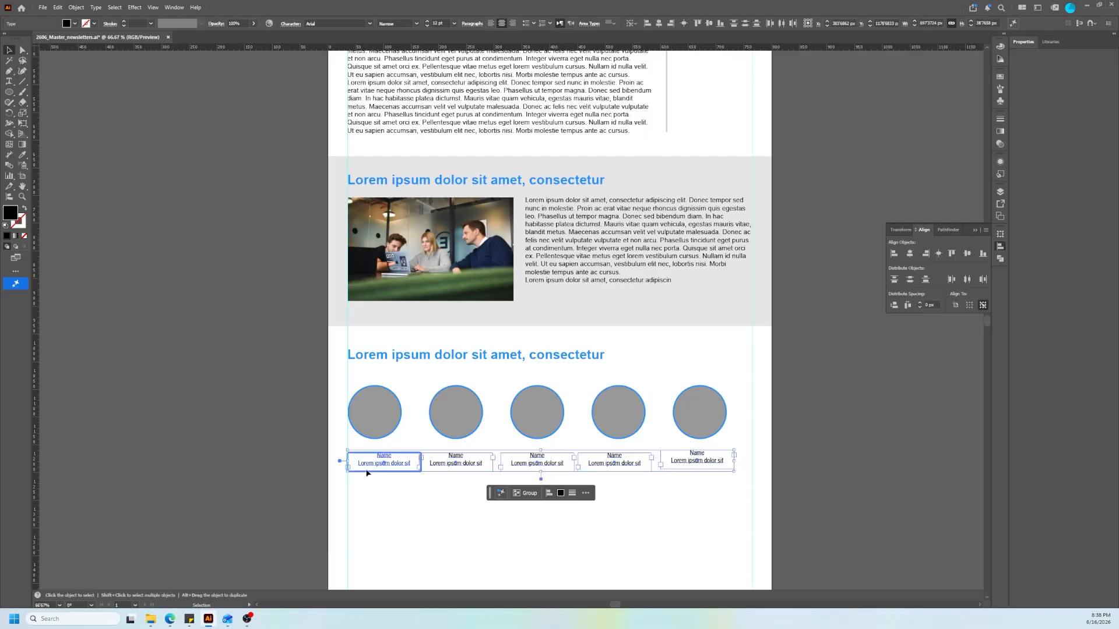
{"action": "left_click", "coordinate": [951, 253]}
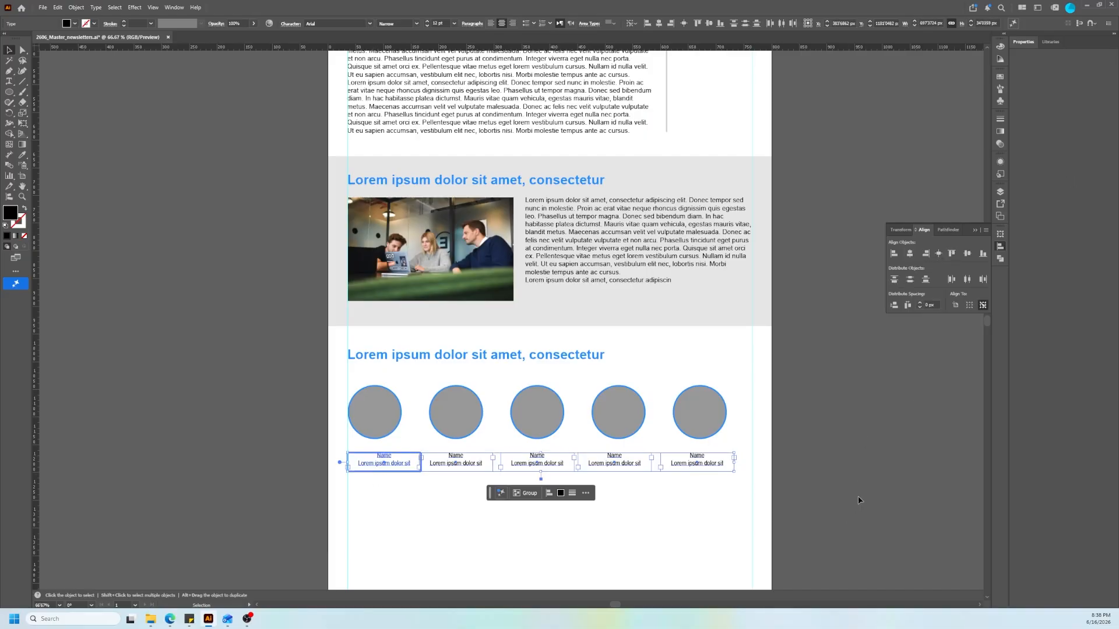
{"action": "left_click", "coordinate": [779, 472]}
Centre the fifth caption horizontally under the fifth circle, using the circle as the key object.
{"action": "left_click", "coordinate": [706, 462]}
{"action": "left_click", "coordinate": [702, 421], "text": "shift"}
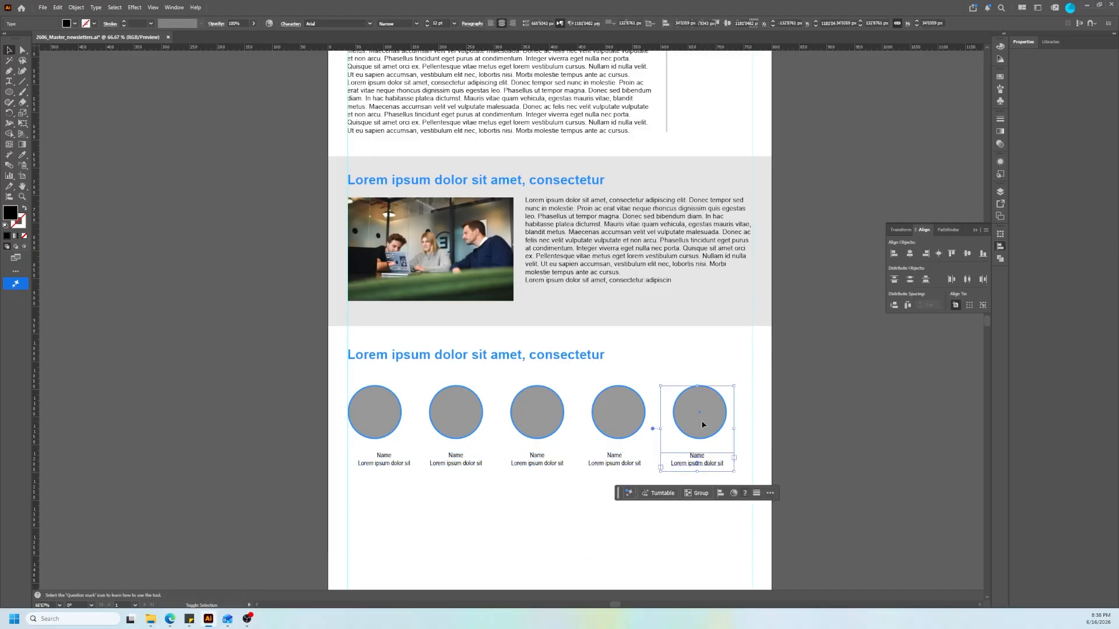
{"action": "left_click", "coordinate": [706, 425]}
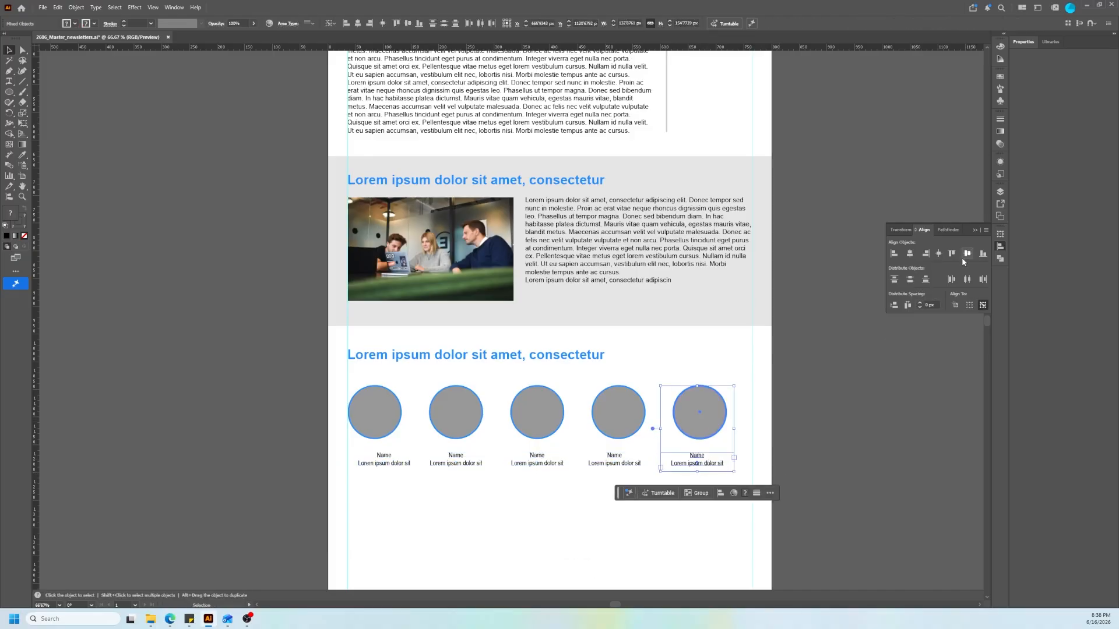
{"action": "left_click", "coordinate": [909, 253]}
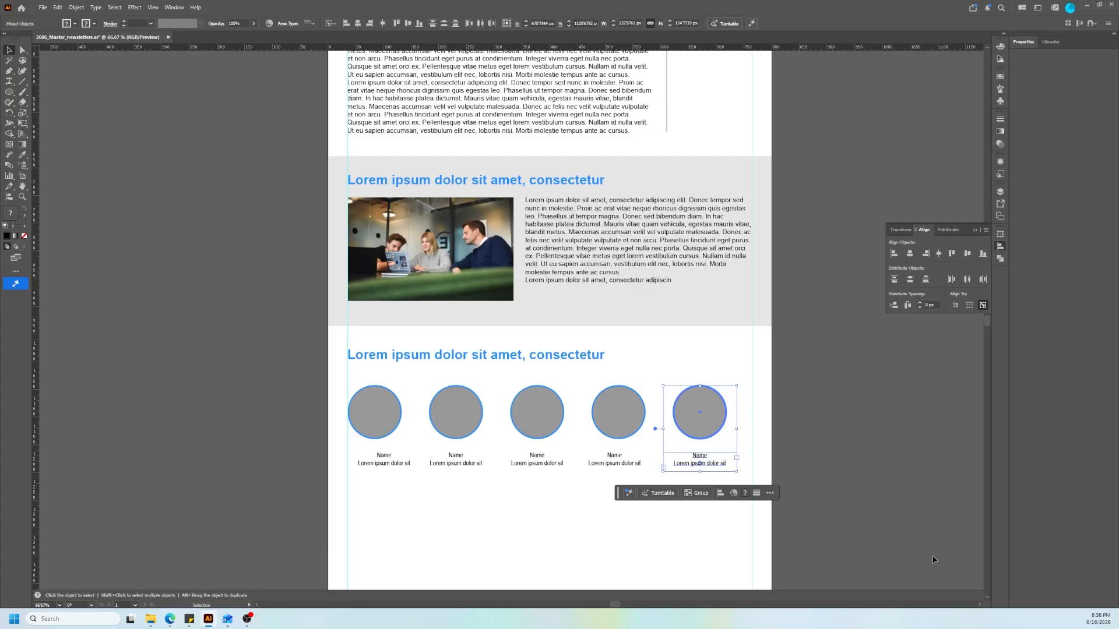
{"action": "left_click", "coordinate": [474, 502]}
Centre the first caption horizontally under the first circle, using the circle as the key object.
{"action": "left_click", "coordinate": [380, 455]}
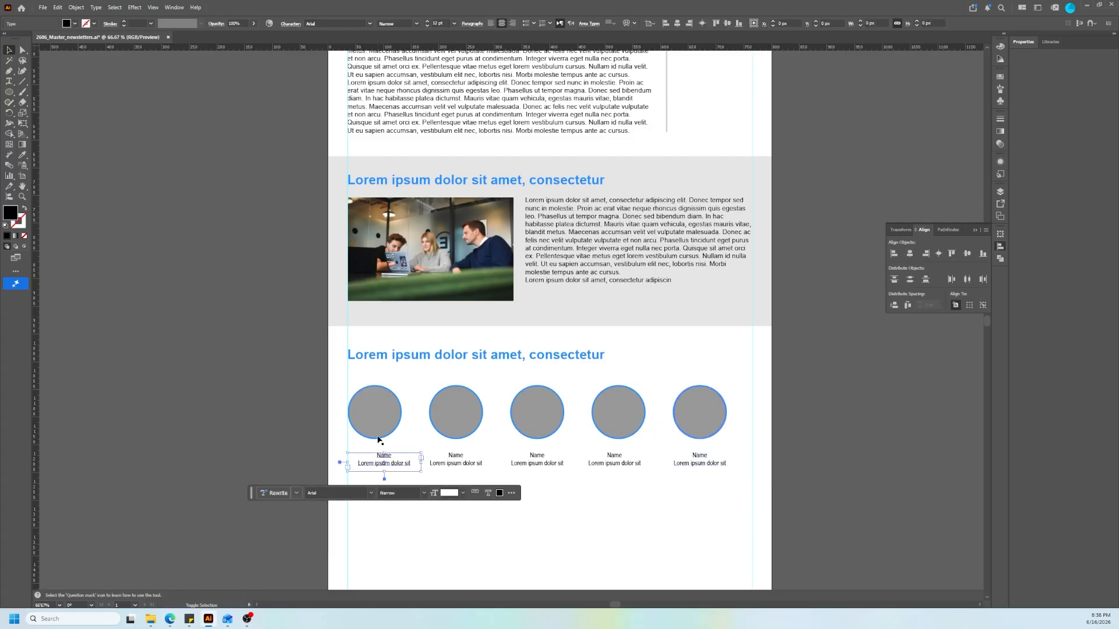
{"action": "left_click", "coordinate": [378, 438], "text": "shift"}
{"action": "left_click", "coordinate": [377, 438]}
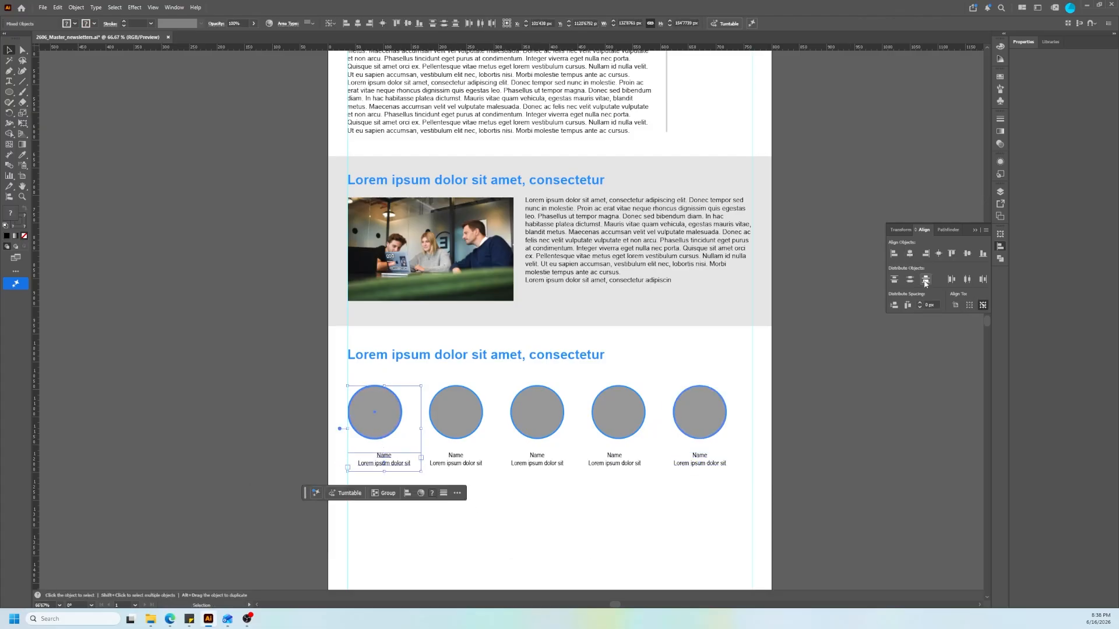
{"action": "left_click", "coordinate": [909, 255]}
{"action": "left_click", "coordinate": [874, 454]}
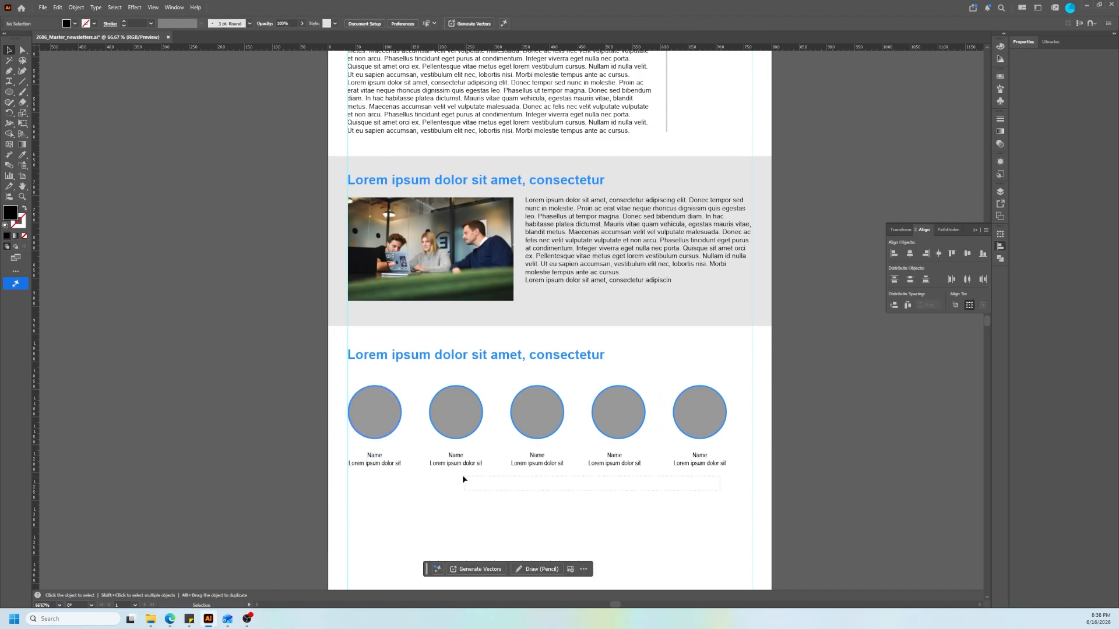
Distribute the five captions evenly by their horizontal centres between the first and last captions.
{"action": "left_click_drag", "start_coordinate": [379, 461], "coordinate": [379, 461]}
{"action": "left_click", "coordinate": [380, 464]}
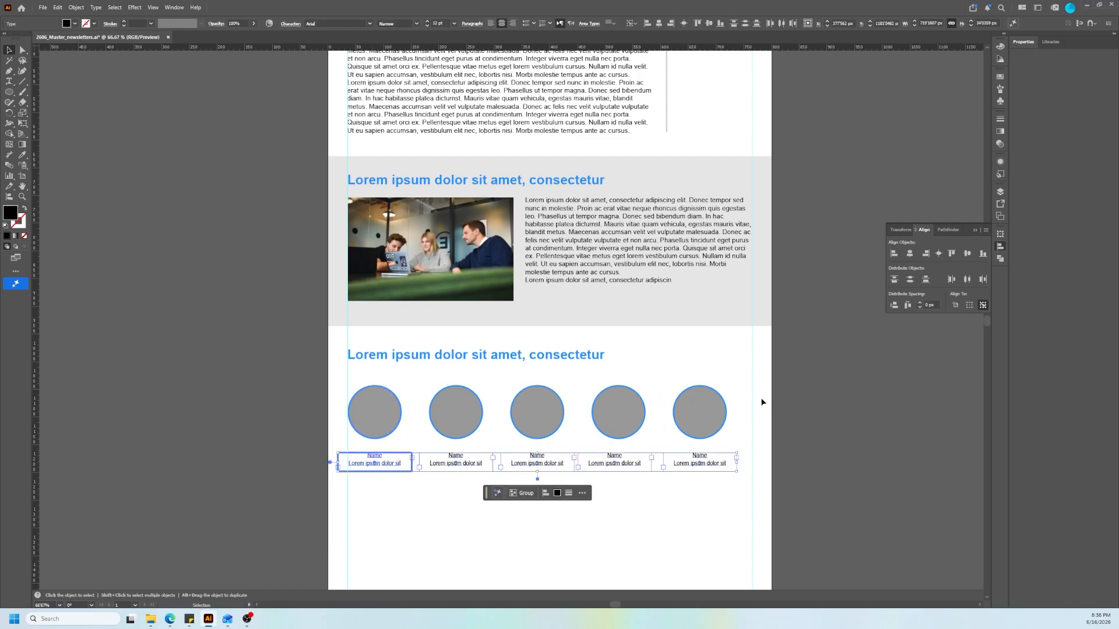
{"action": "left_click", "coordinate": [641, 497]}
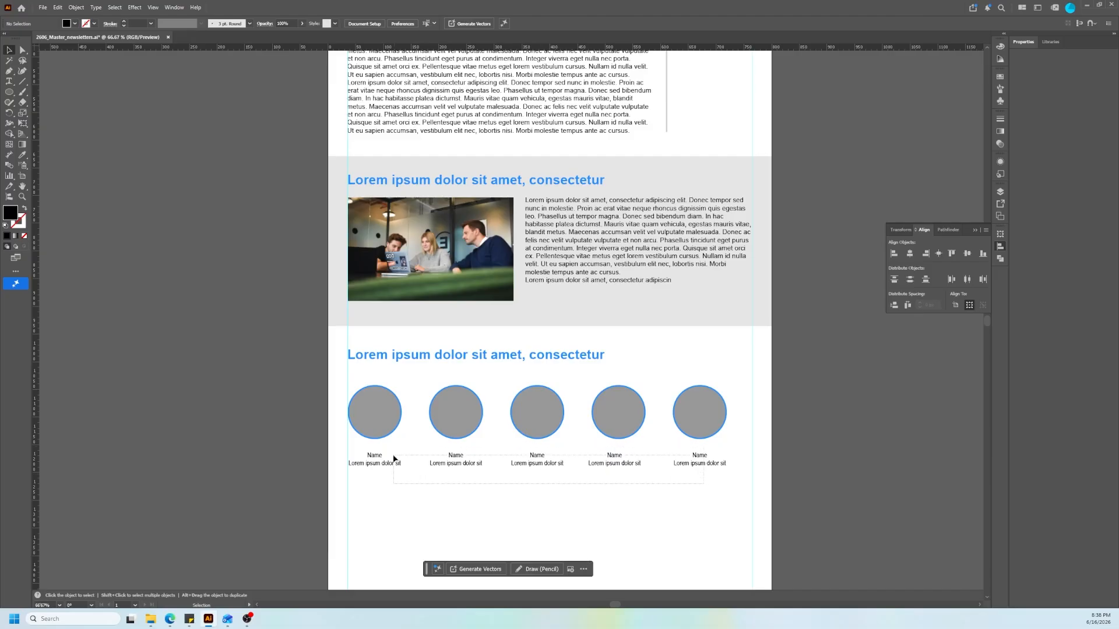
{"action": "left_click_drag", "start_coordinate": [393, 457], "coordinate": [384, 458]}
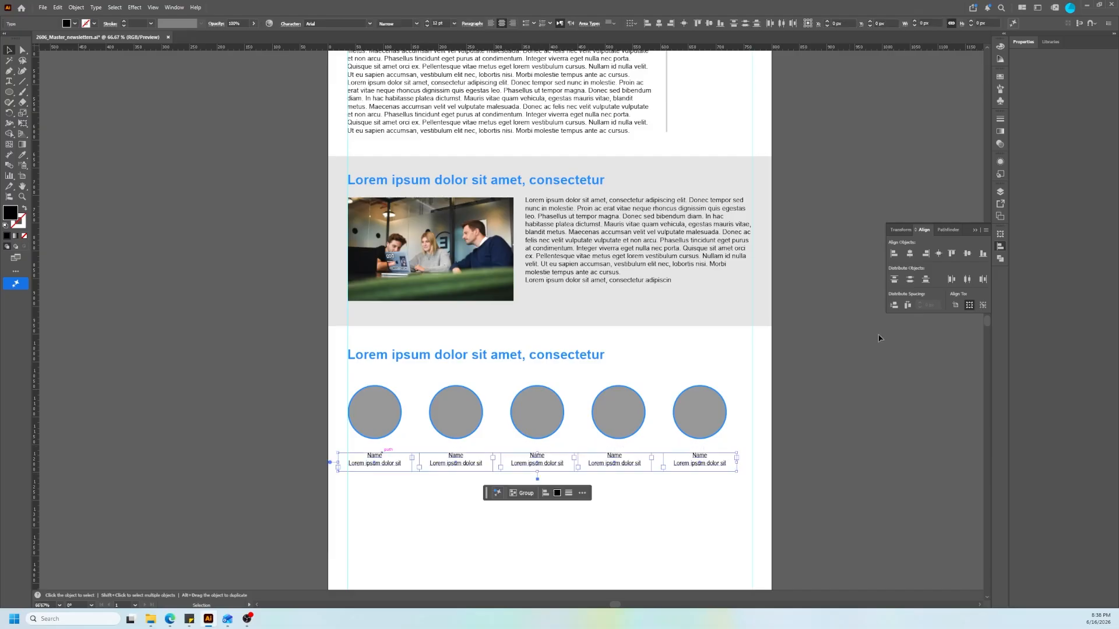
{"action": "left_click", "coordinate": [967, 281]}
{"action": "left_click", "coordinate": [860, 466]}
Set the Name line in the fourth caption to Arial Bold and select the Name line in the fifth caption.
{"action": "key", "text": "ctrl+minus"}
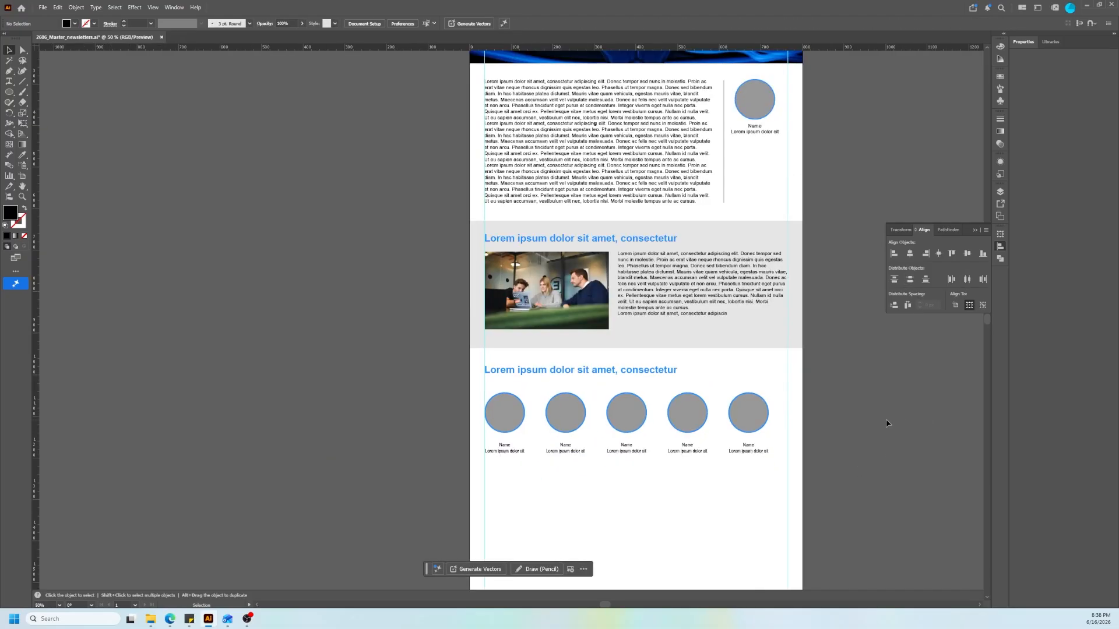
{"action": "scroll", "coordinate": [777, 436], "scroll_direction": "up", "scroll_amount": 2}
{"action": "key", "text": "t"}
{"action": "left_click", "coordinate": [603, 458]}
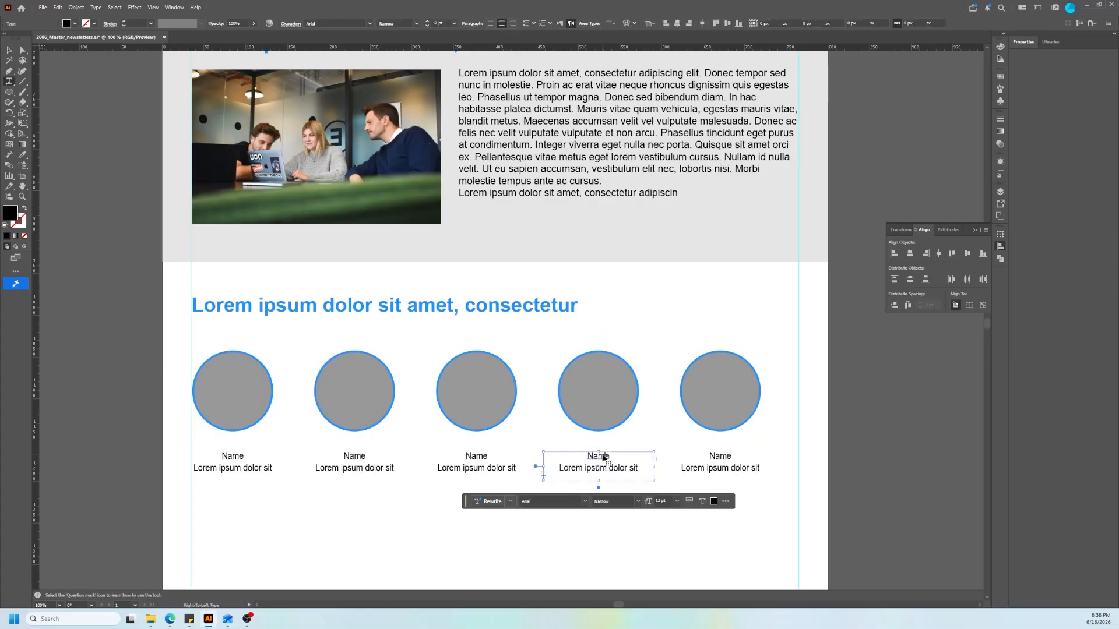
{"action": "double_click", "coordinate": [600, 457]}
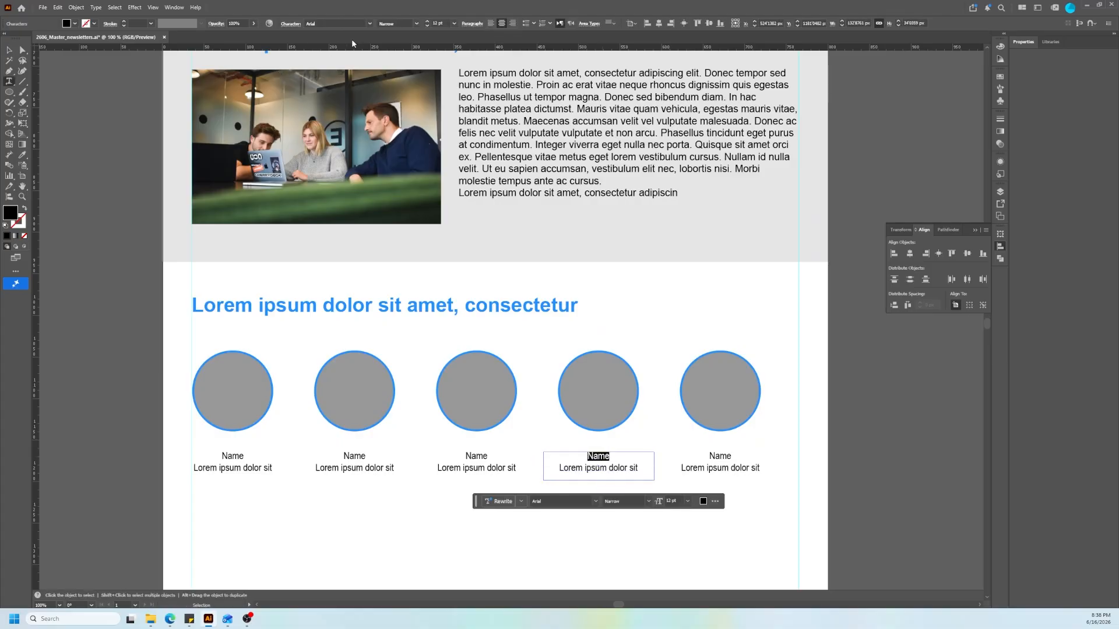
{"action": "left_click", "coordinate": [416, 26]}
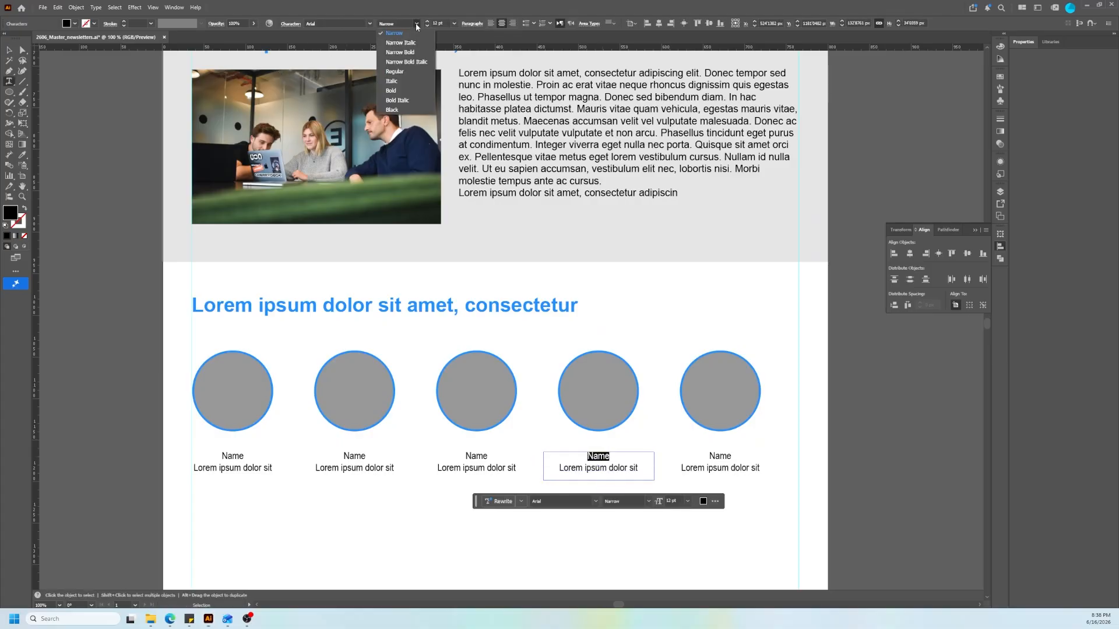
{"action": "left_click", "coordinate": [394, 97]}
{"action": "left_click", "coordinate": [725, 456]}
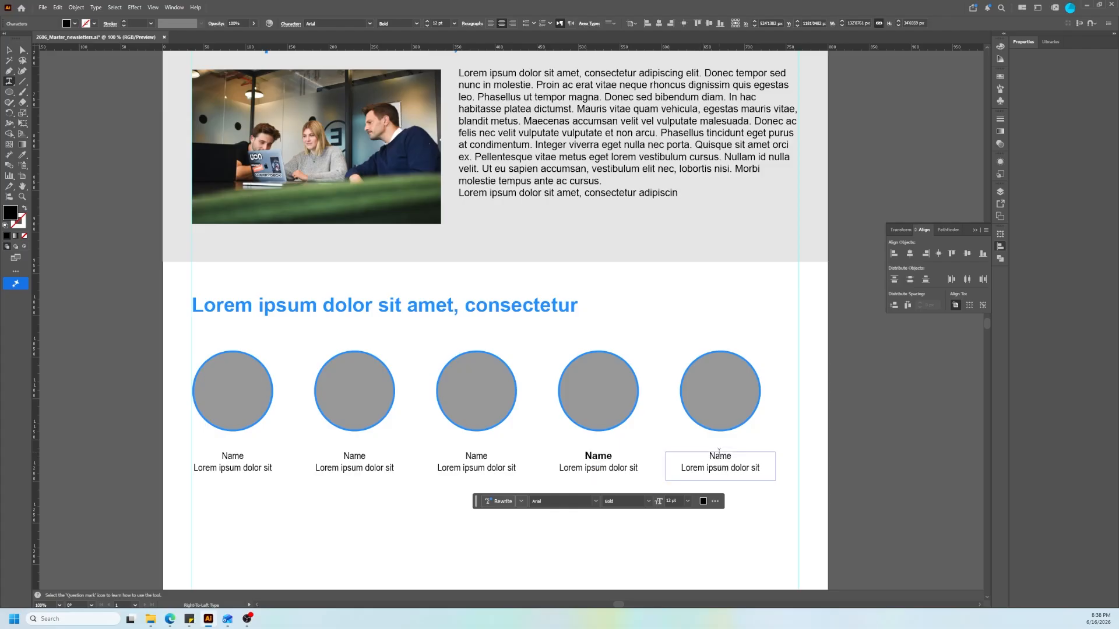
{"action": "left_click_drag", "start_coordinate": [732, 456], "coordinate": [698, 460]}
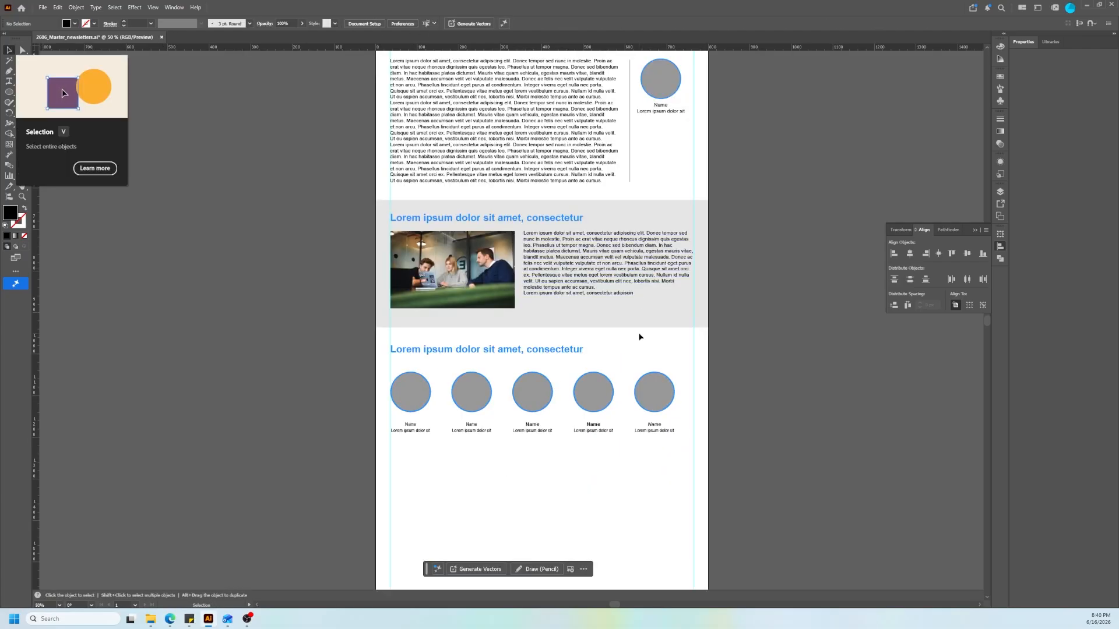
Duplicate the grey section with its heading, picture and body text directly below the five captions.
{"action": "scroll", "coordinate": [635, 332], "scroll_direction": "down", "scroll_amount": 3}
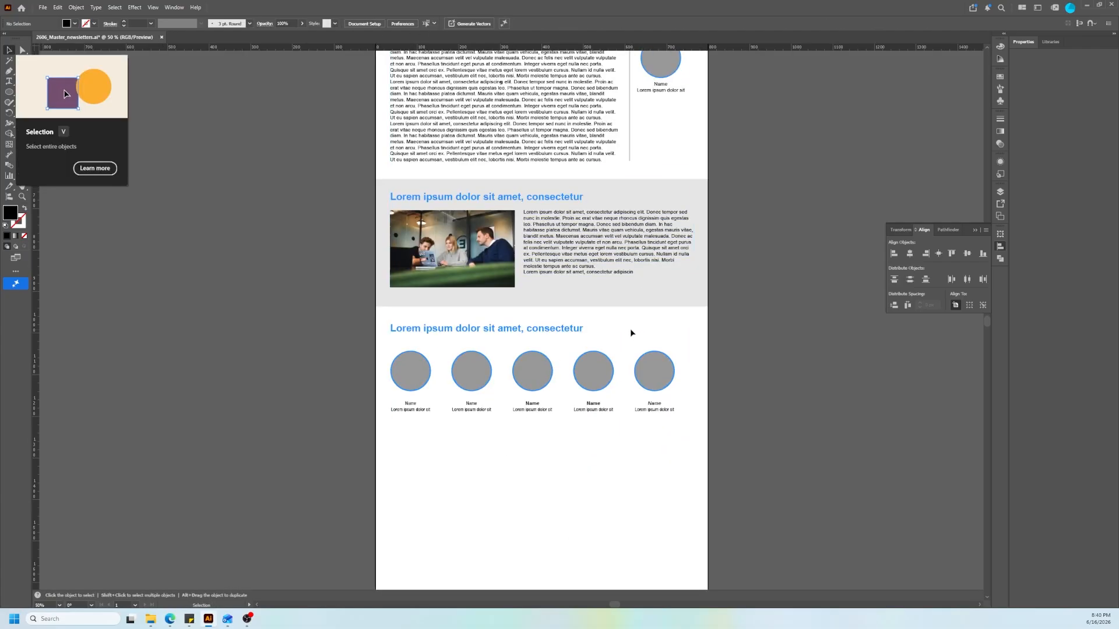
{"action": "scroll", "coordinate": [622, 347], "scroll_direction": "down", "scroll_amount": 2}
{"action": "scroll", "coordinate": [623, 347], "scroll_direction": "up", "scroll_amount": 3}
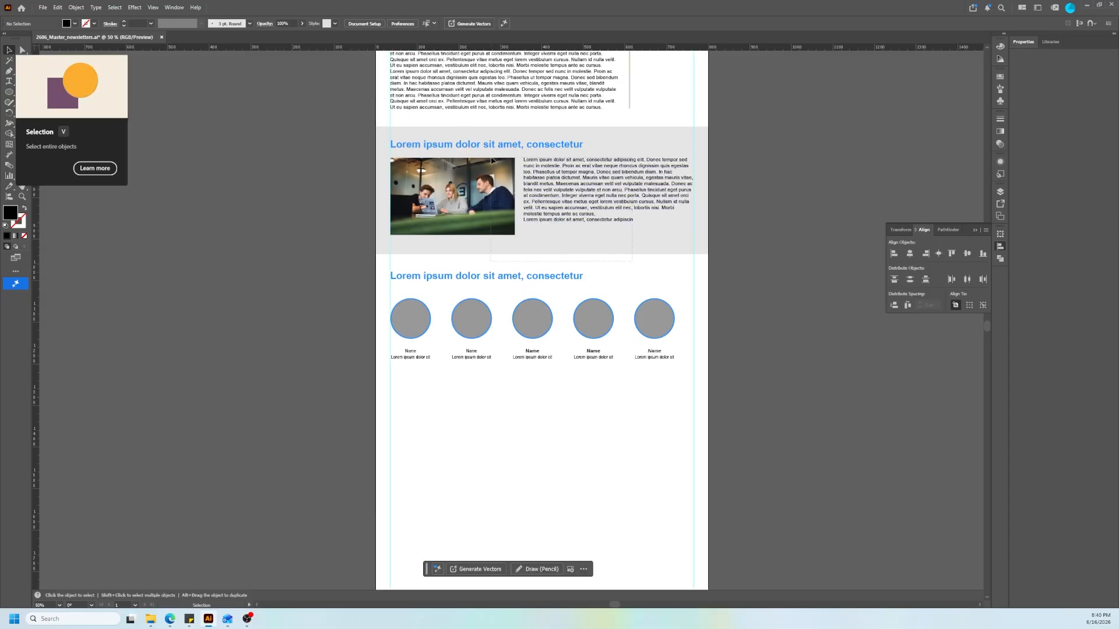
{"action": "left_click", "coordinate": [493, 143]}
{"action": "left_click_drag", "start_coordinate": [493, 143], "coordinate": [506, 398]}
{"action": "left_click", "coordinate": [750, 397]}
{"action": "scroll", "coordinate": [474, 459], "scroll_direction": "up", "scroll_amount": 2}
{"action": "scroll", "coordinate": [494, 436], "scroll_direction": "down", "scroll_amount": 4}
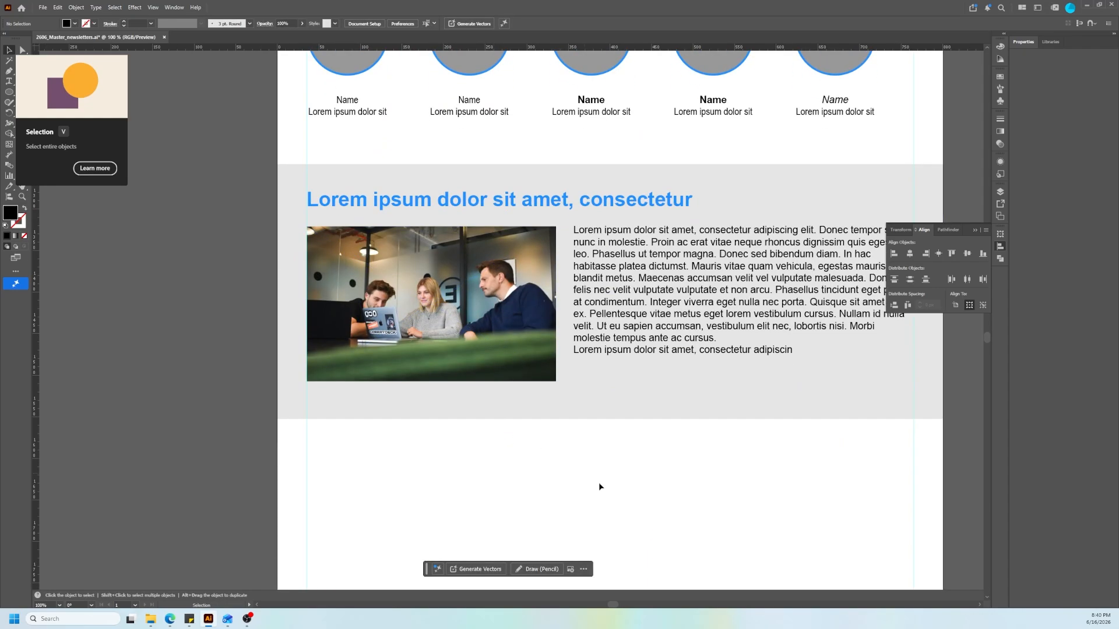
{"action": "left_click", "coordinate": [703, 339]}
{"action": "scroll", "coordinate": [583, 351], "scroll_direction": "down", "scroll_amount": 2}
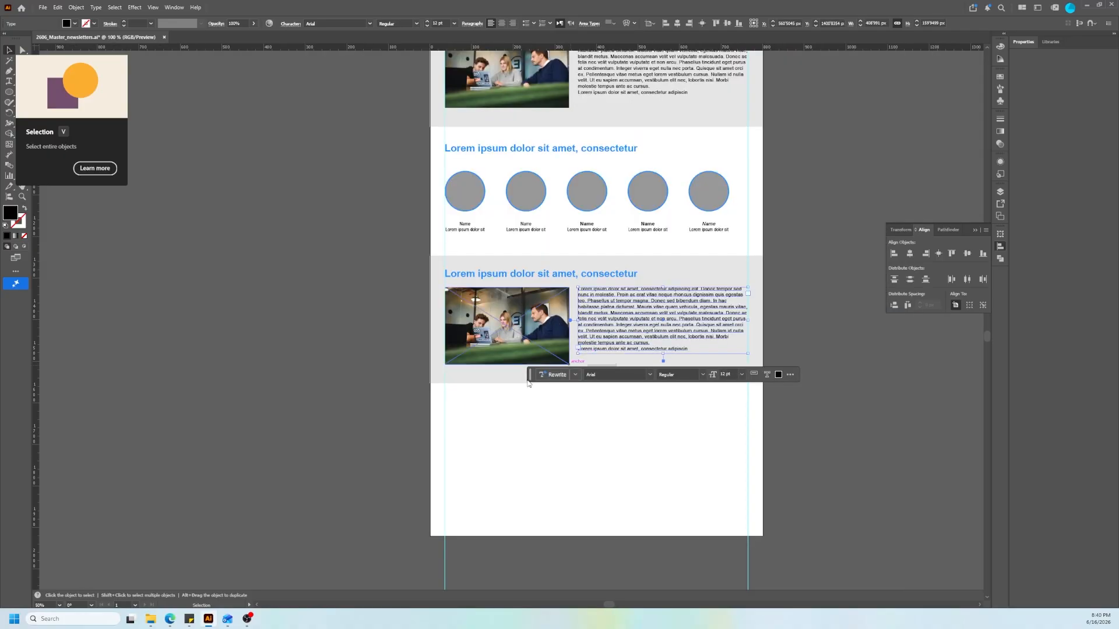
{"action": "left_click_drag", "start_coordinate": [662, 328], "coordinate": [563, 468]}
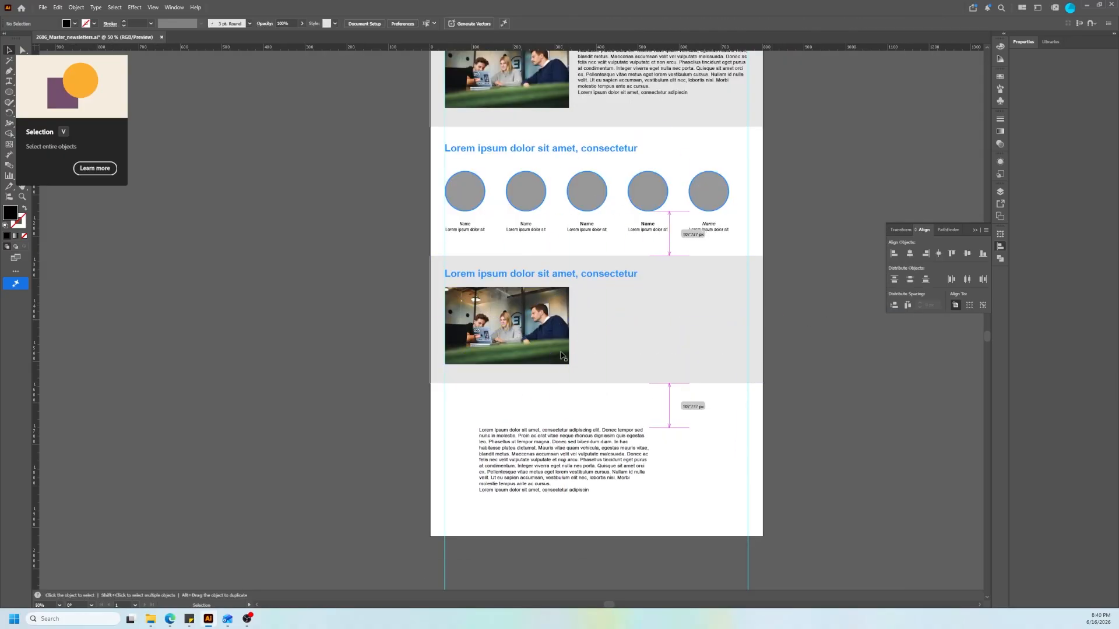
{"action": "left_click", "coordinate": [569, 365]}
{"action": "left_click_drag", "start_coordinate": [570, 365], "coordinate": [595, 356]}
{"action": "key", "text": "ctrl+z"}
{"action": "key", "text": "ctrl+z"}
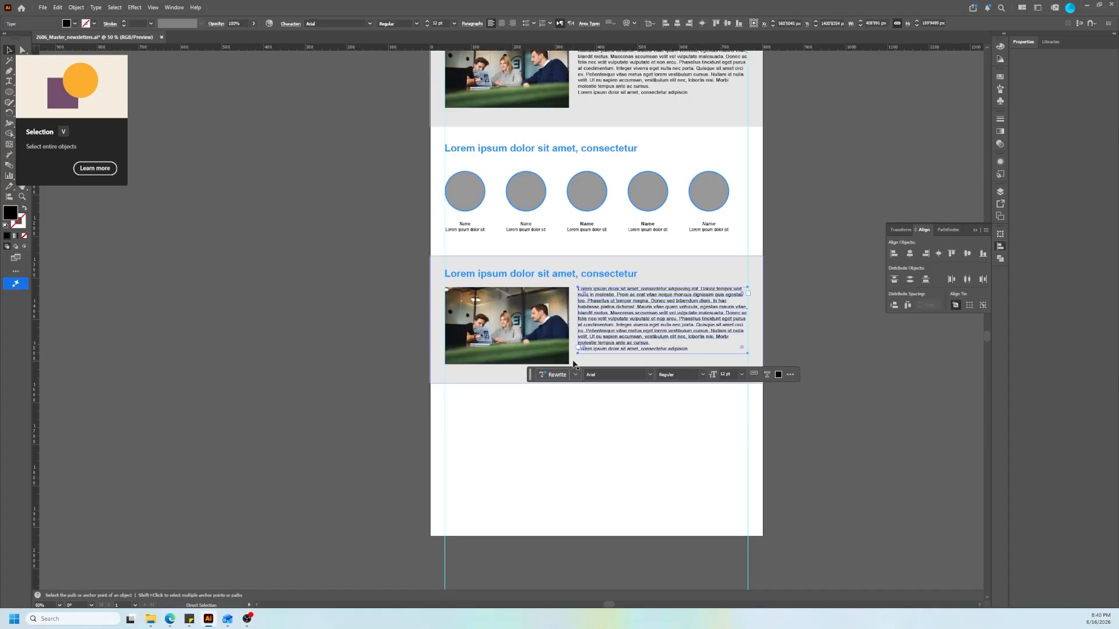
Move the duplicated section's body text beneath its picture and extend the grey background downward behind it.
{"action": "left_click_drag", "start_coordinate": [642, 329], "coordinate": [510, 420]}
{"action": "left_click", "coordinate": [687, 376]}
{"action": "left_click_drag", "start_coordinate": [597, 384], "coordinate": [590, 456]}
Narrow the body text frame to the picture's width, lengthen it to fit all text, and extend the grey background further.
{"action": "left_click", "coordinate": [606, 407]}
{"action": "left_click_drag", "start_coordinate": [615, 411], "coordinate": [569, 414]}
{"action": "left_click_drag", "start_coordinate": [506, 445], "coordinate": [508, 464]}
{"action": "left_click", "coordinate": [597, 457]}
{"action": "left_click_drag", "start_coordinate": [597, 457], "coordinate": [594, 476]}
{"action": "left_click", "coordinate": [495, 501]}
Duplicate the picture and its body text side by side to form a second column in the grey section.
{"action": "left_click", "coordinate": [480, 441]}
{"action": "left_click", "coordinate": [506, 356], "text": "shift"}
{"action": "left_click_drag", "start_coordinate": [507, 356], "coordinate": [672, 353]}
{"action": "scroll", "coordinate": [804, 352], "scroll_direction": "up", "scroll_amount": 1}
{"action": "left_click", "coordinate": [491, 440]}
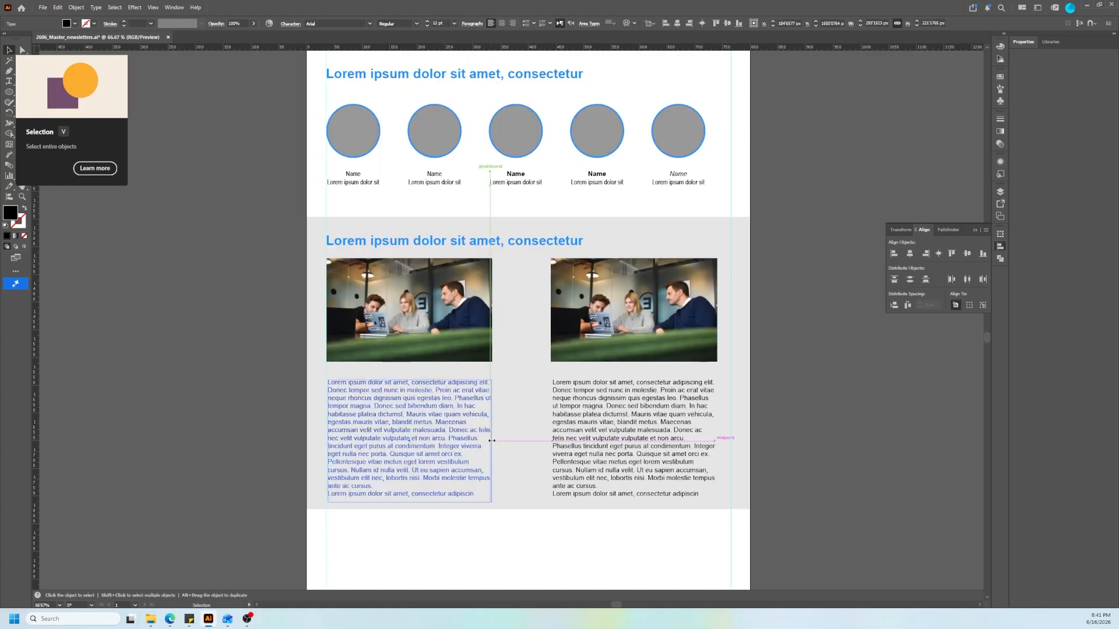
Copy the section heading to between the first column's picture and body text, and set its font size to 14 pt.
{"action": "left_click", "coordinate": [515, 250]}
{"action": "left_click_drag", "start_coordinate": [515, 250], "coordinate": [516, 376]}
{"action": "left_click", "coordinate": [426, 26]}
{"action": "left_click", "coordinate": [426, 26]}
{"action": "left_click", "coordinate": [426, 26]}
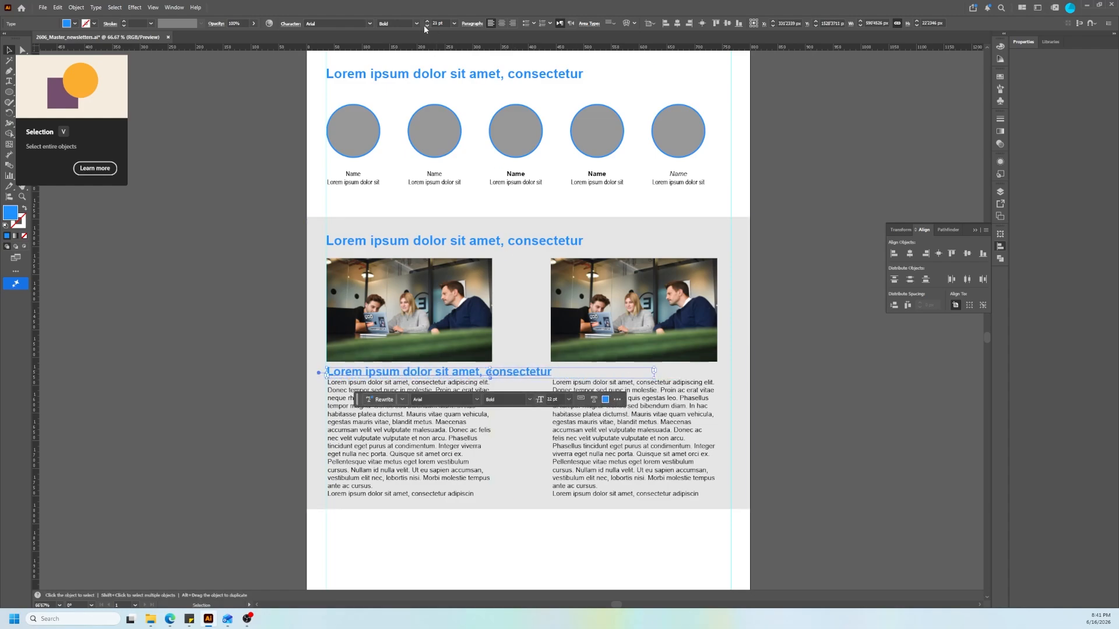
{"action": "left_click", "coordinate": [426, 26]}
{"action": "left_click", "coordinate": [426, 26]}
{"action": "left_click", "coordinate": [426, 26]}
{"action": "left_click", "coordinate": [425, 26]}
{"action": "left_click", "coordinate": [426, 26]}
{"action": "left_click", "coordinate": [426, 26]}
{"action": "left_click", "coordinate": [426, 27]}
{"action": "left_click", "coordinate": [427, 23]}
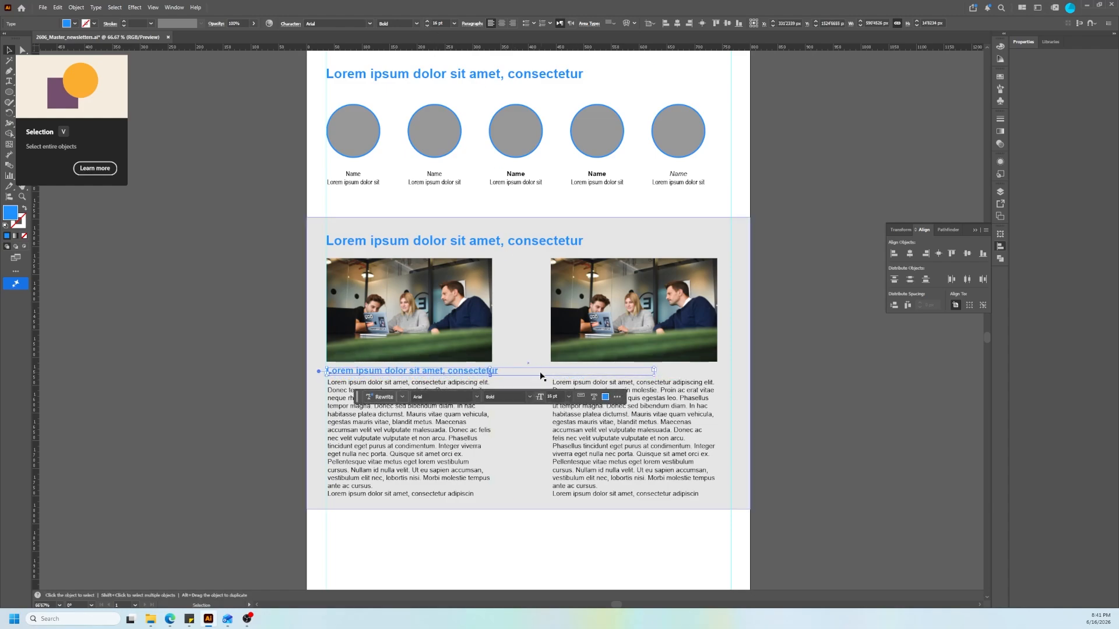
{"action": "left_click", "coordinate": [427, 26]}
{"action": "left_click", "coordinate": [427, 26]}
{"action": "left_click", "coordinate": [396, 450]}
{"action": "left_click", "coordinate": [464, 458]}
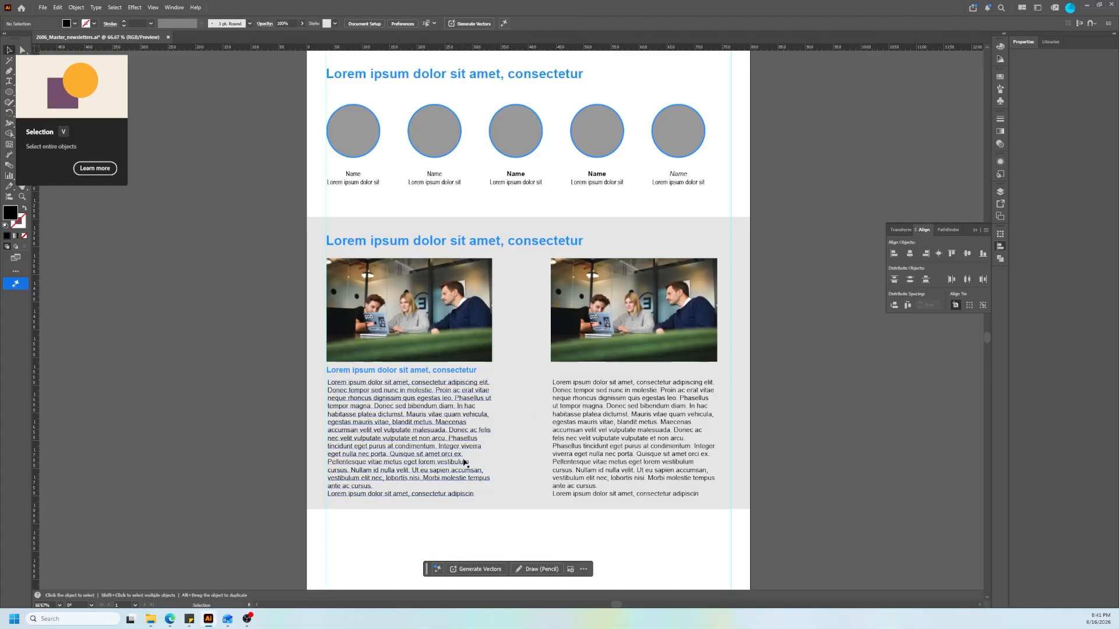
Duplicate the 14 pt subheading under the second column's picture, aligned with the first subheading.
{"action": "scroll", "coordinate": [460, 449], "scroll_direction": "up", "scroll_amount": 1}
{"action": "left_click", "coordinate": [422, 334]}
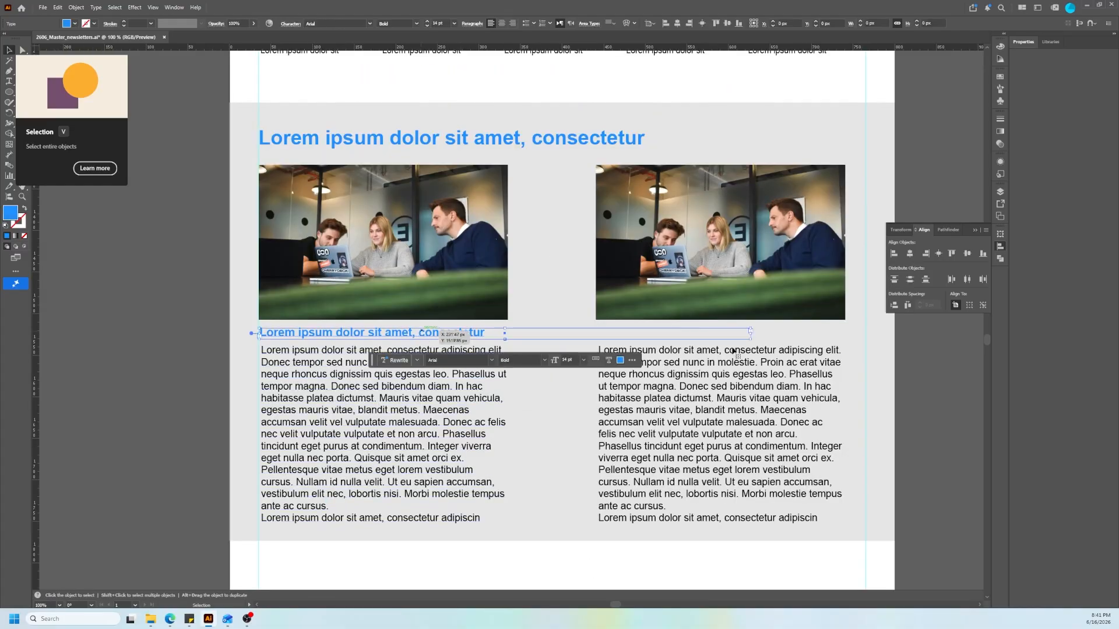
{"action": "left_click_drag", "start_coordinate": [420, 334], "coordinate": [754, 339]}
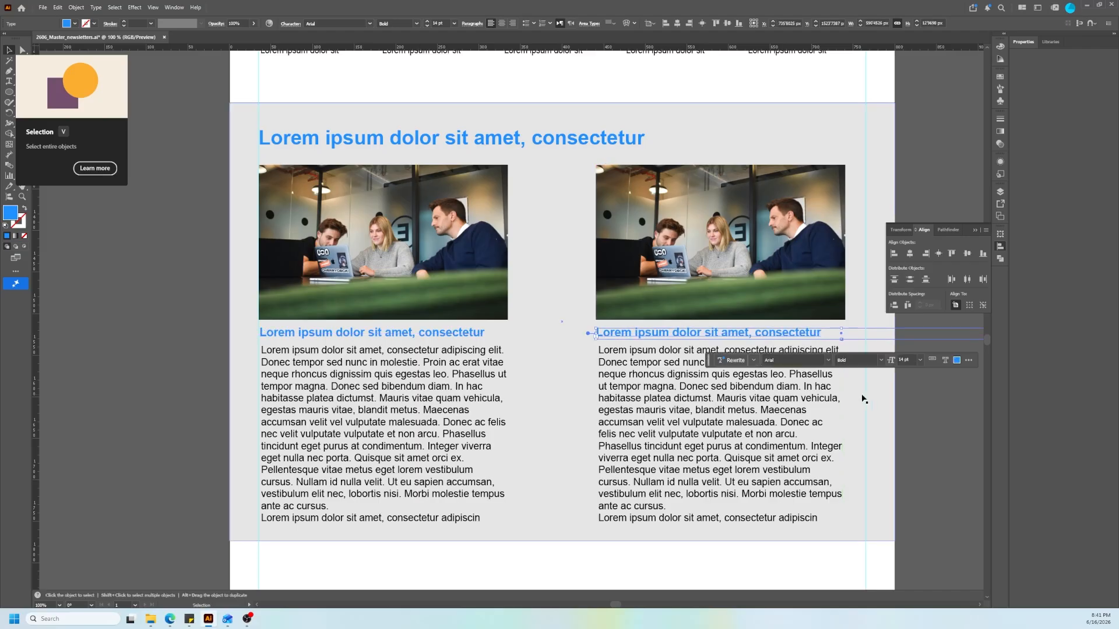
{"action": "left_click", "coordinate": [857, 412]}
{"action": "scroll", "coordinate": [555, 381], "scroll_direction": "down", "scroll_amount": 3}
{"action": "scroll", "coordinate": [530, 443], "scroll_direction": "up", "scroll_amount": 2}
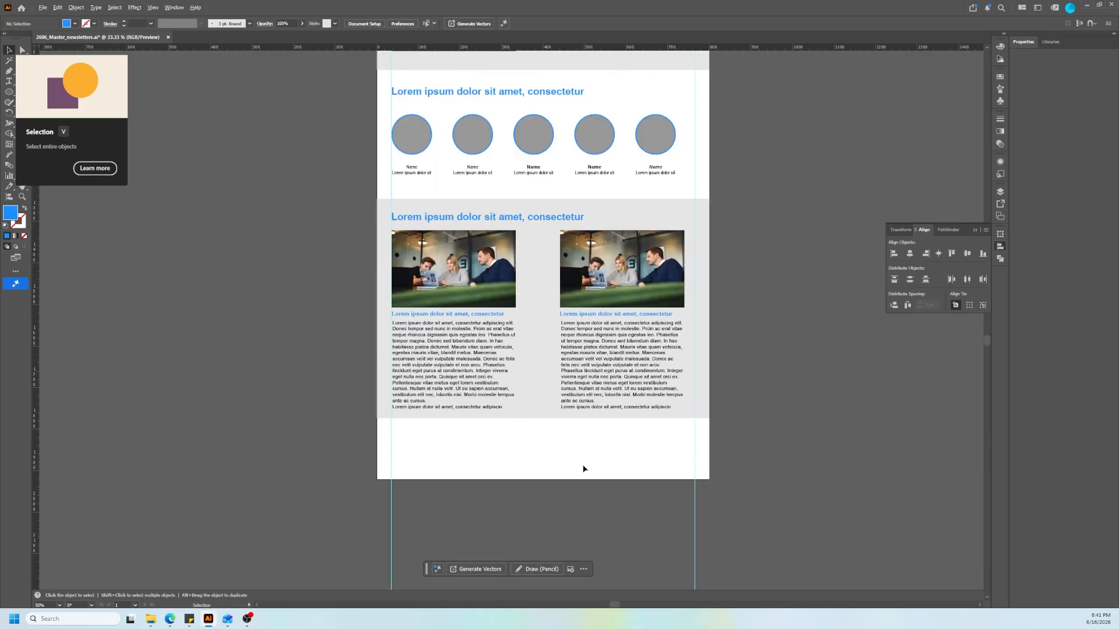
Extend the lower edge of the grey background slightly to leave more space below the two text columns.
{"action": "left_click", "coordinate": [541, 430]}
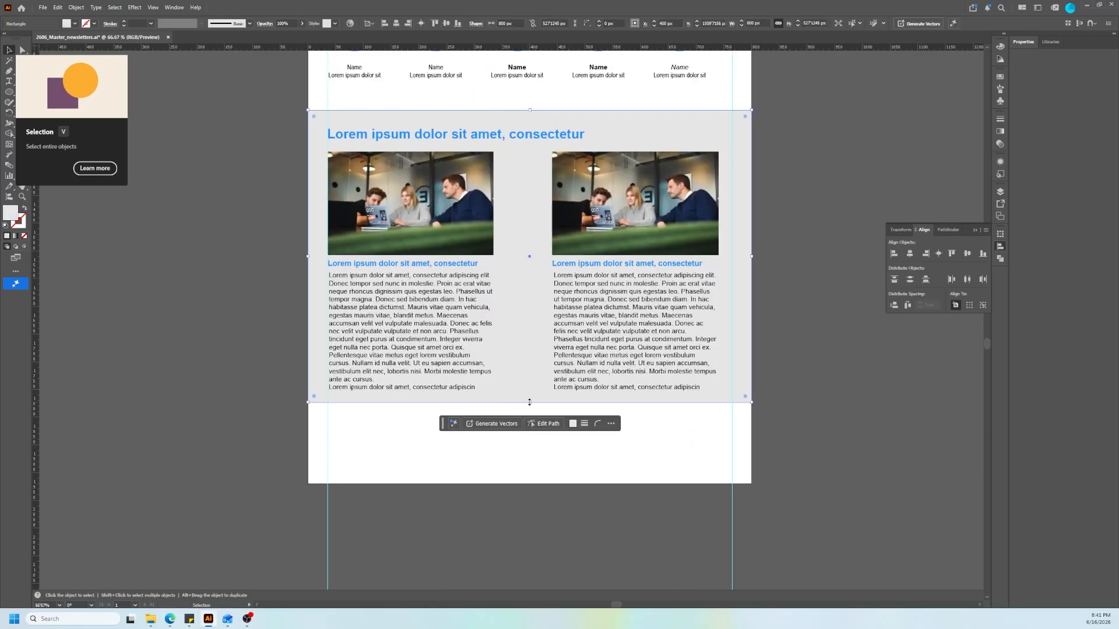
{"action": "mouse_move", "coordinate": [530, 402]}
{"action": "left_mouse_down"}
{"action": "mouse_move", "coordinate": [532, 428]}
{"action": "mouse_move", "coordinate": [533, 419]}
{"action": "left_mouse_up"}
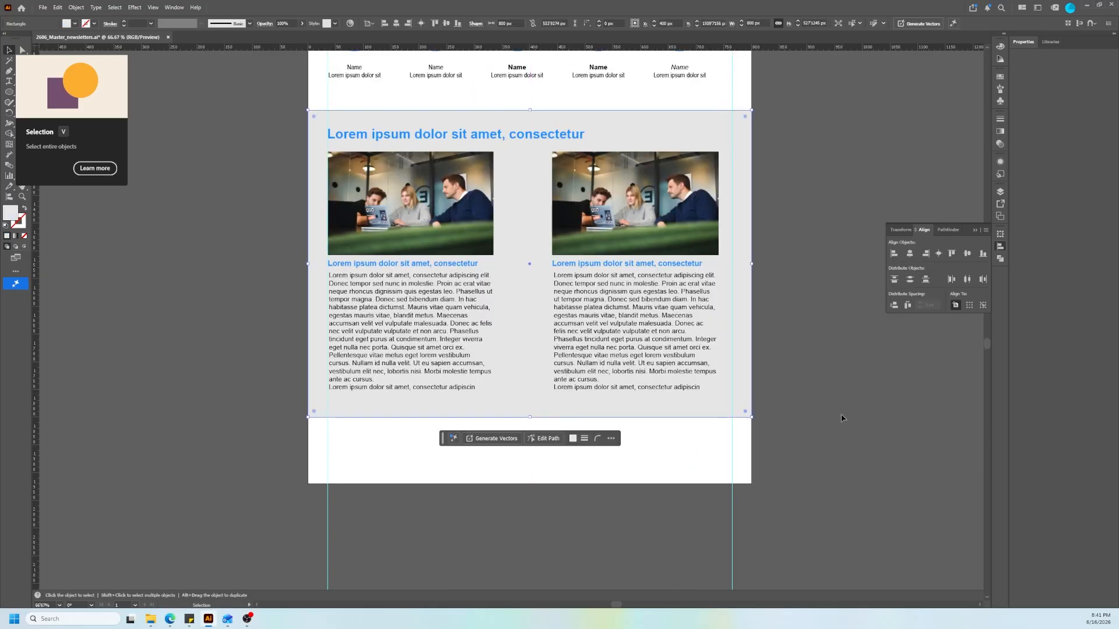
{"action": "left_click", "coordinate": [843, 417]}
{"action": "scroll", "coordinate": [495, 467], "scroll_direction": "up", "scroll_amount": 3}
{"action": "scroll", "coordinate": [841, 515], "scroll_direction": "down", "scroll_amount": 1}
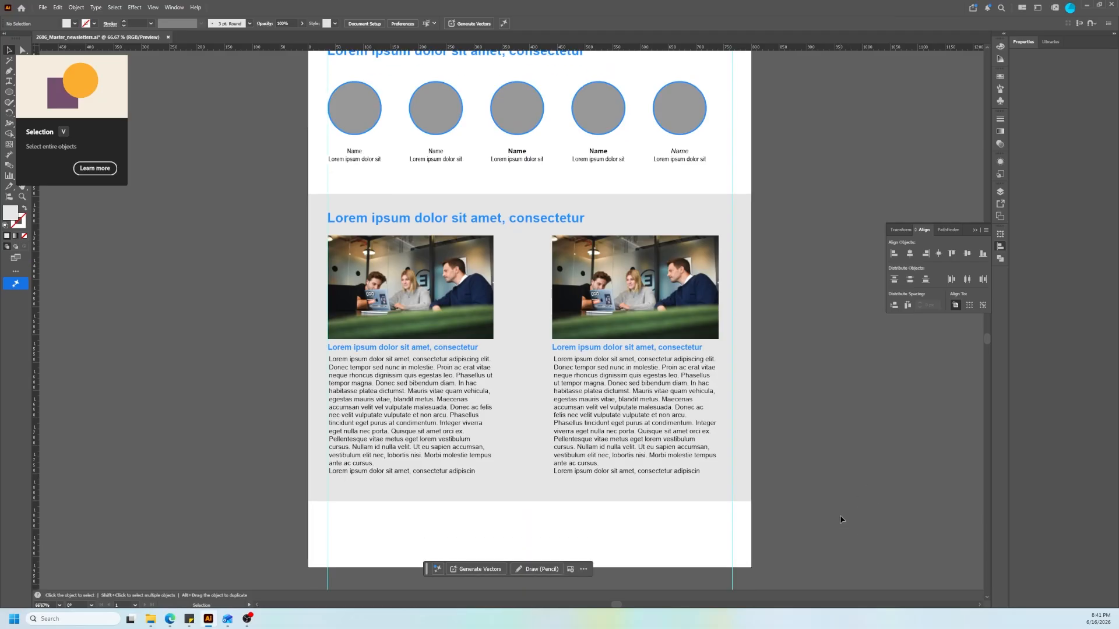
{"action": "scroll", "coordinate": [531, 475], "scroll_direction": "down", "scroll_amount": 1}
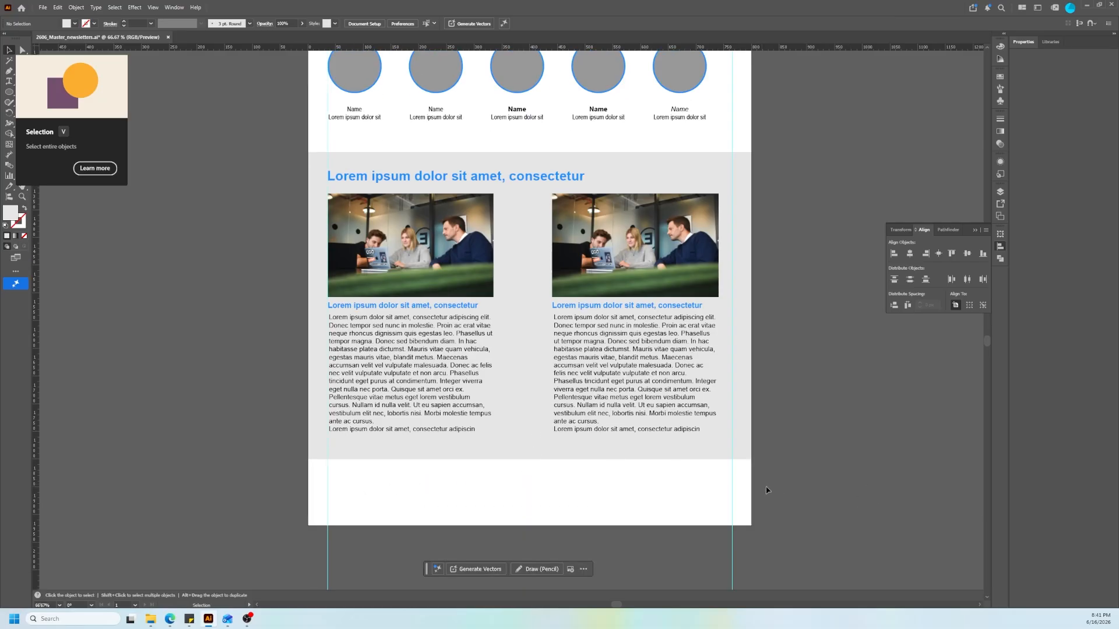
Copy the second column's body text below the grey section and widen its frame across both columns.
{"action": "left_click", "coordinate": [616, 366]}
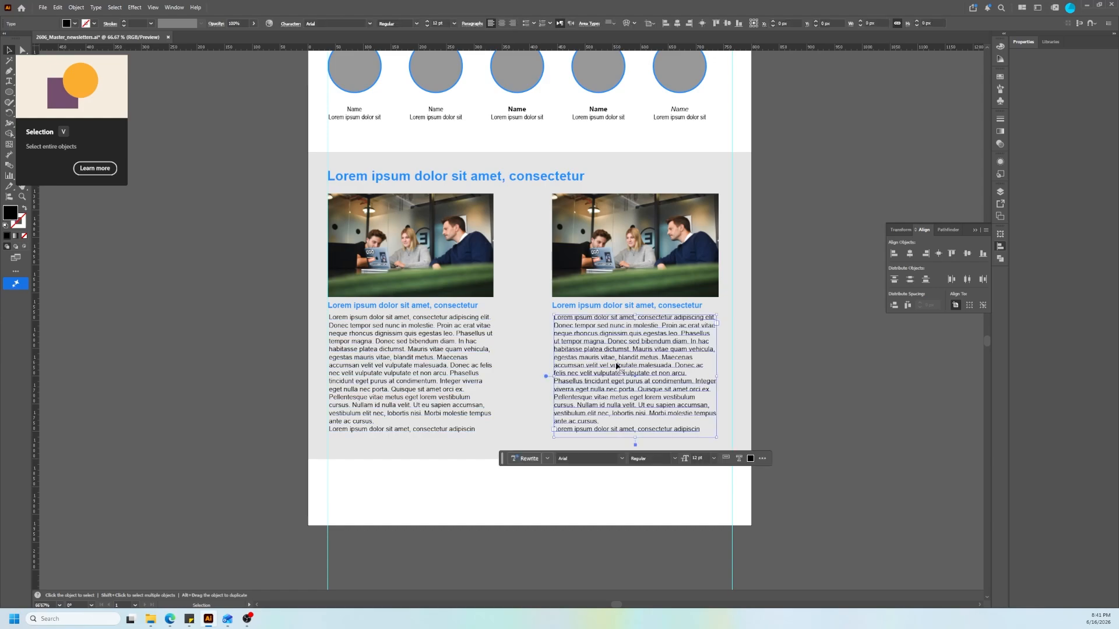
{"action": "left_click_drag", "start_coordinate": [613, 407], "coordinate": [389, 570]}
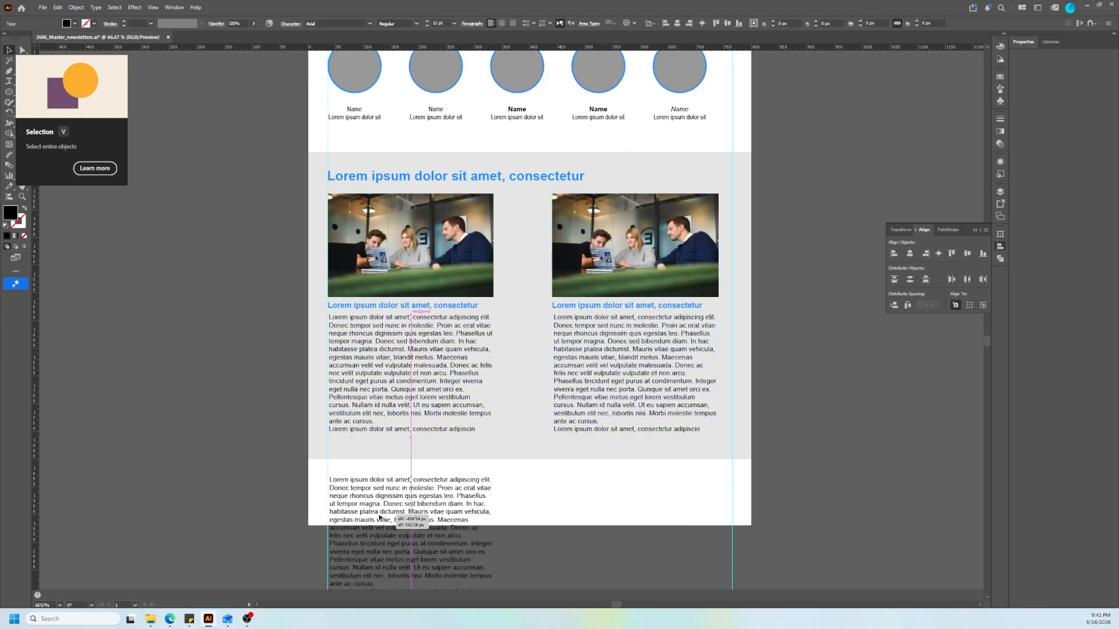
{"action": "left_click_drag", "start_coordinate": [493, 539], "coordinate": [712, 540]}
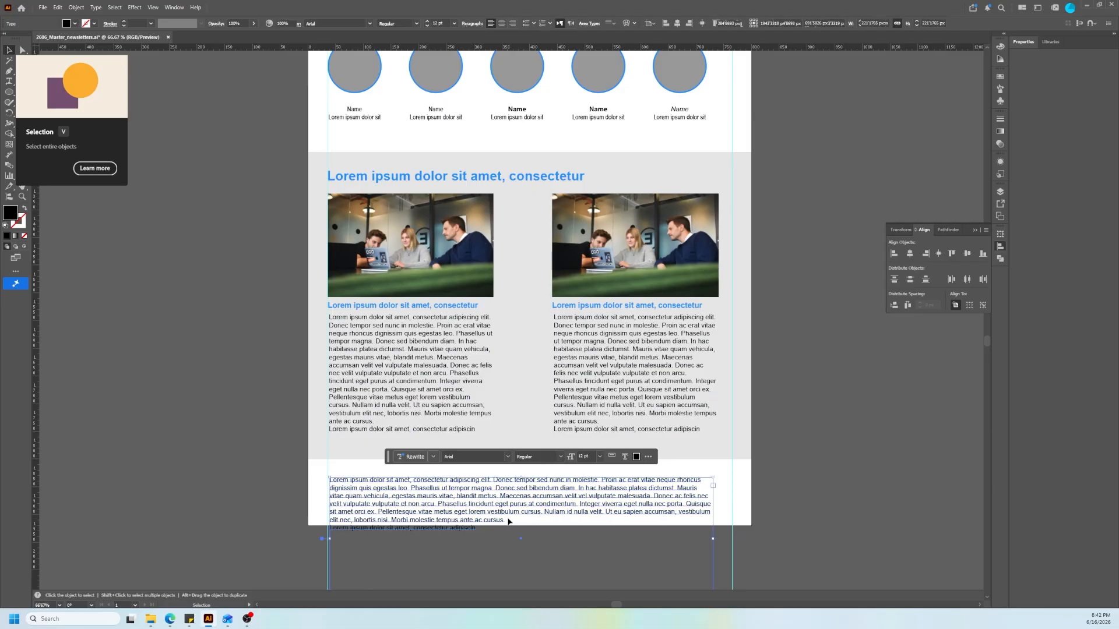
Delete the copied paragraph's text after "Phasellus ut tempor magna." and shorten its frame to fit two lines.
{"action": "double_click", "coordinate": [473, 527]}
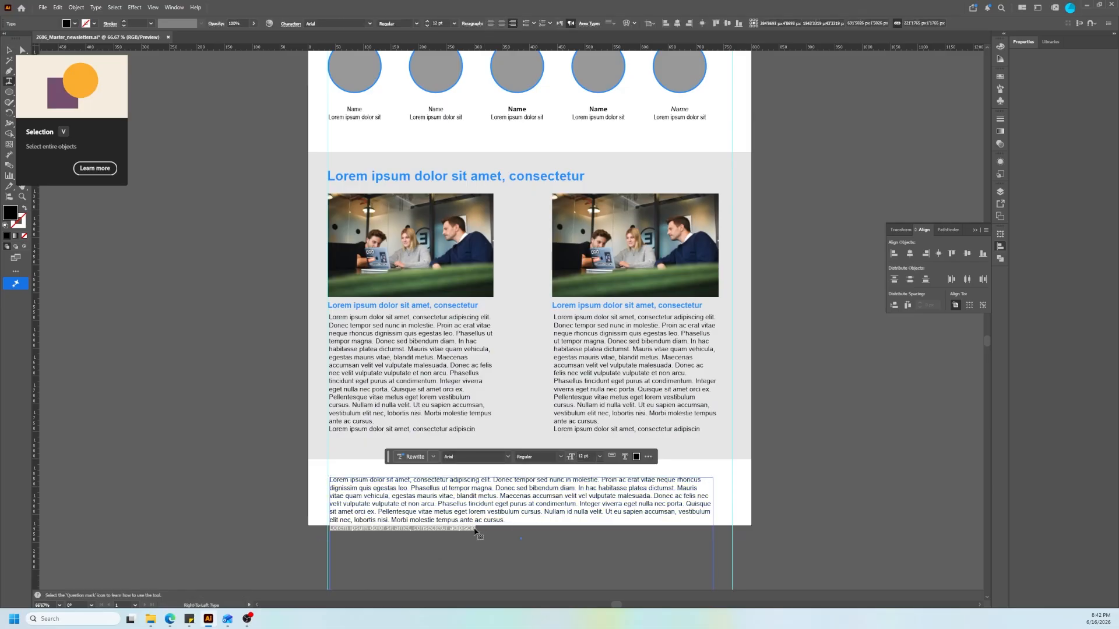
{"action": "left_click_drag", "start_coordinate": [475, 528], "coordinate": [497, 491]}
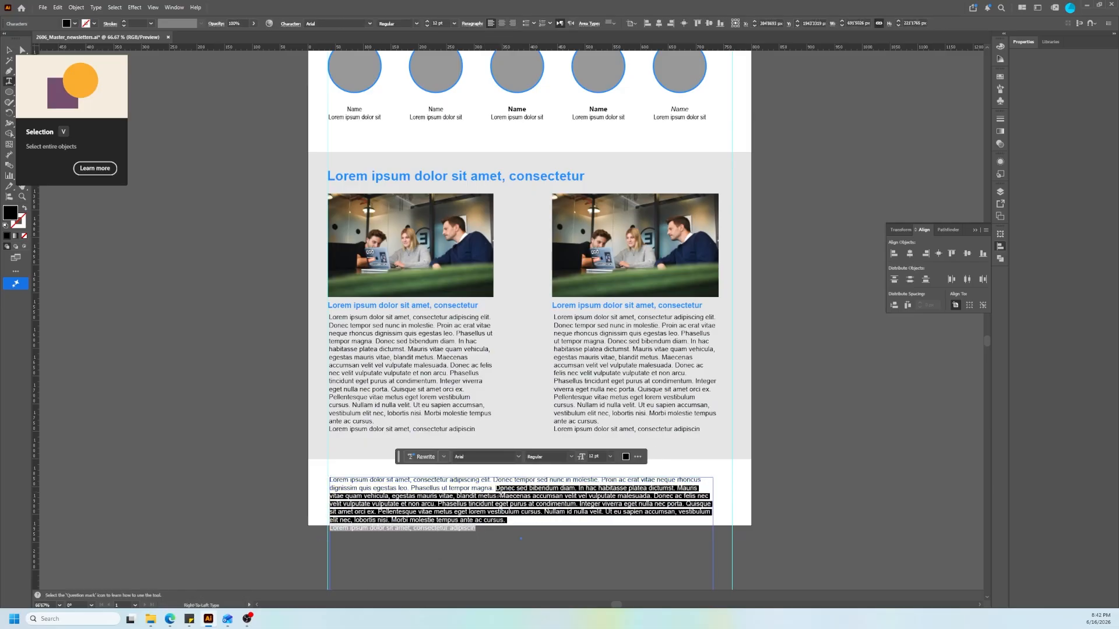
{"action": "key", "text": "BackSpace"}
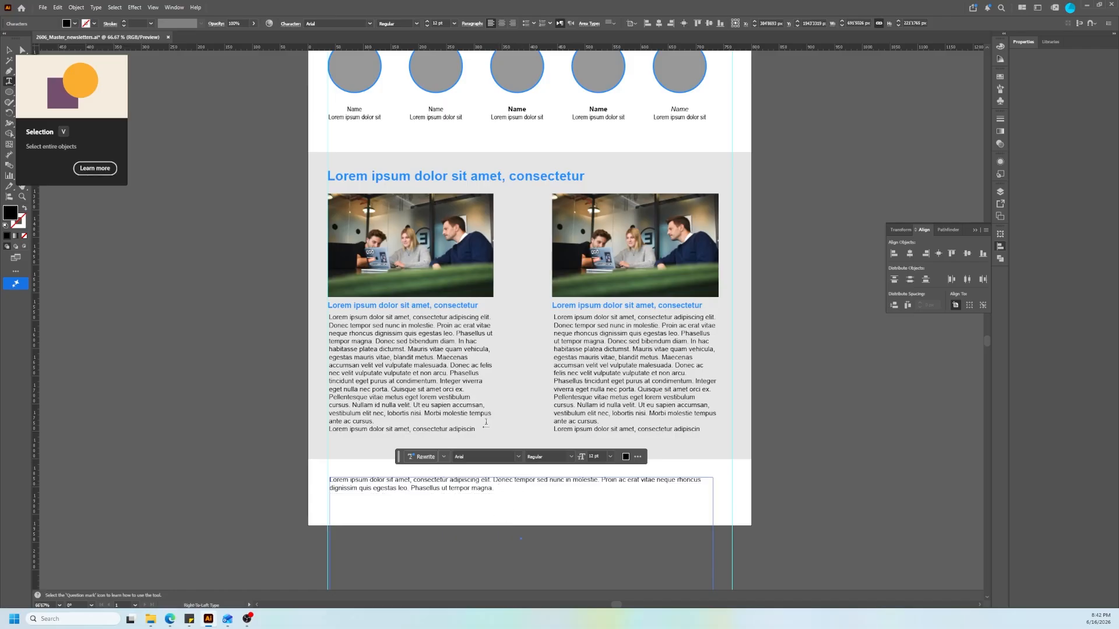
{"action": "scroll", "coordinate": [486, 422], "scroll_direction": "down", "scroll_amount": 3}
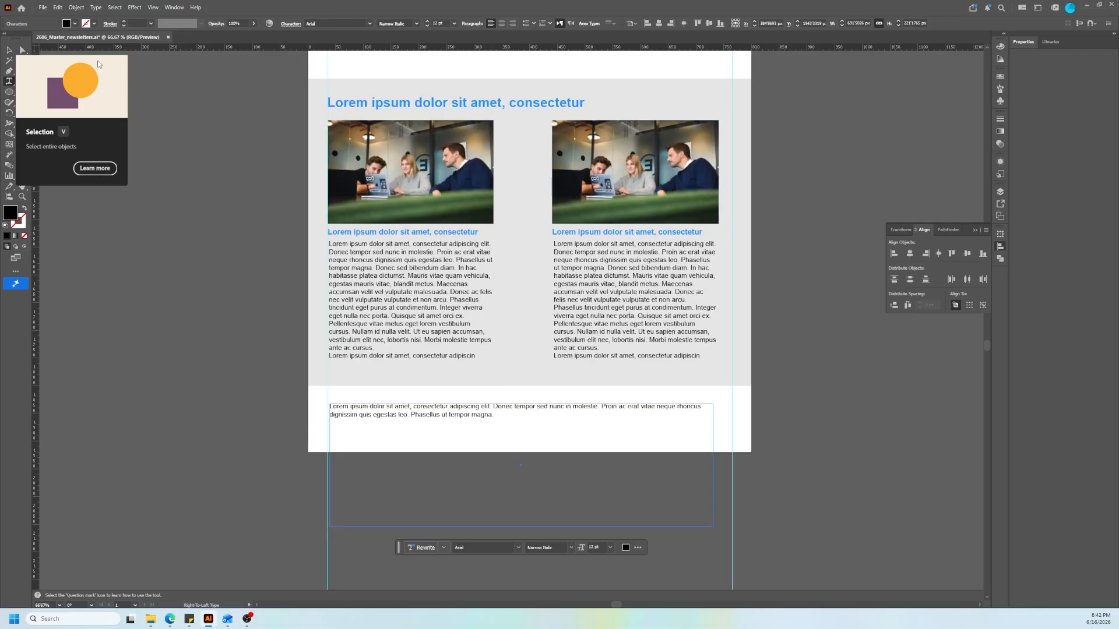
{"action": "left_click", "coordinate": [10, 50]}
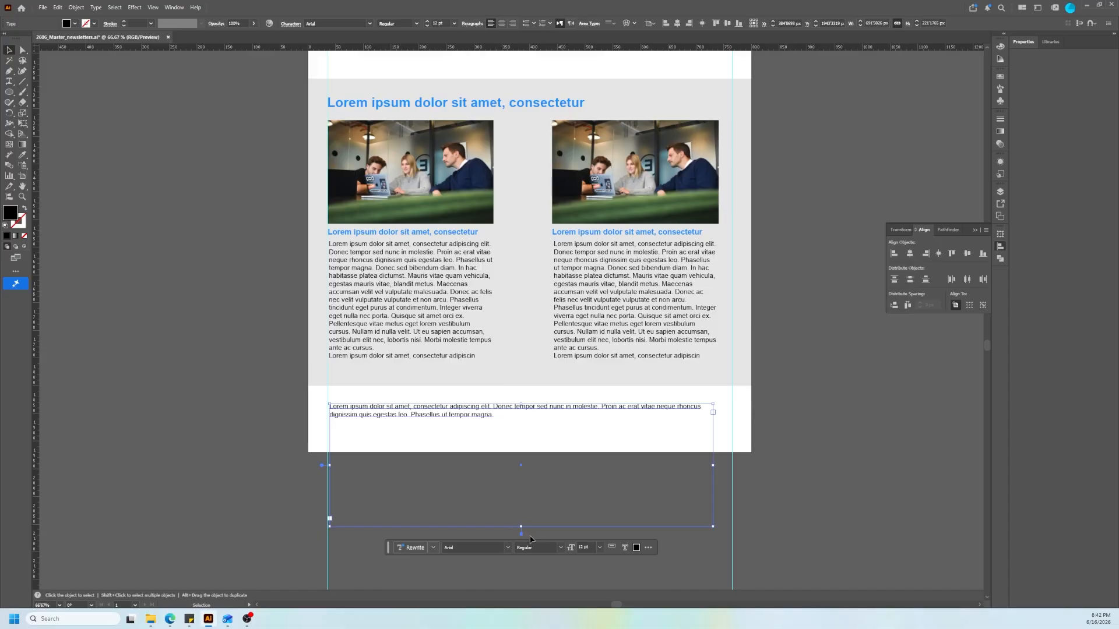
{"action": "left_click_drag", "start_coordinate": [521, 527], "coordinate": [522, 422]}
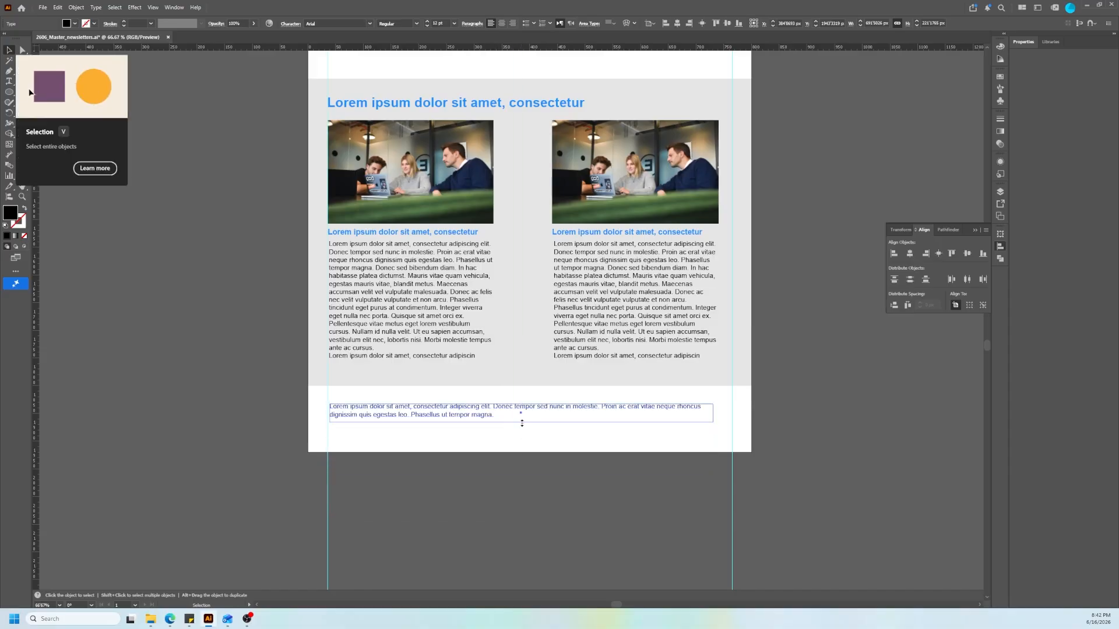
Extend the left edge of the two-line paragraph's frame to the left margin guide.
{"action": "scroll", "coordinate": [500, 426], "scroll_direction": "up", "scroll_amount": 1}
{"action": "scroll", "coordinate": [500, 427], "scroll_direction": "up", "scroll_amount": 1}
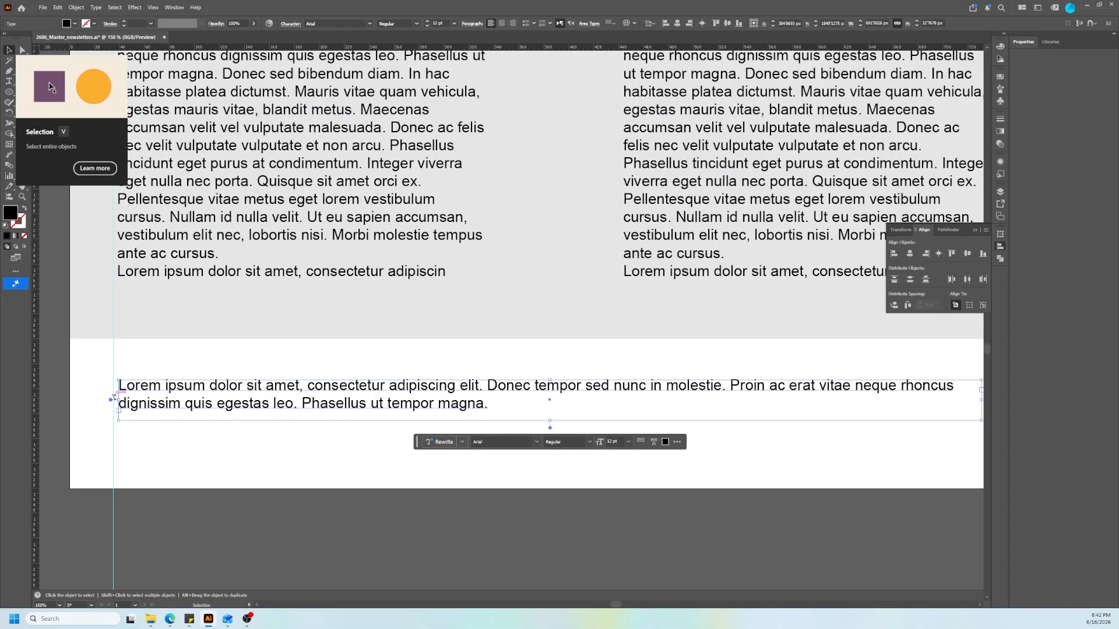
{"action": "left_click_drag", "start_coordinate": [115, 399], "coordinate": [110, 399]}
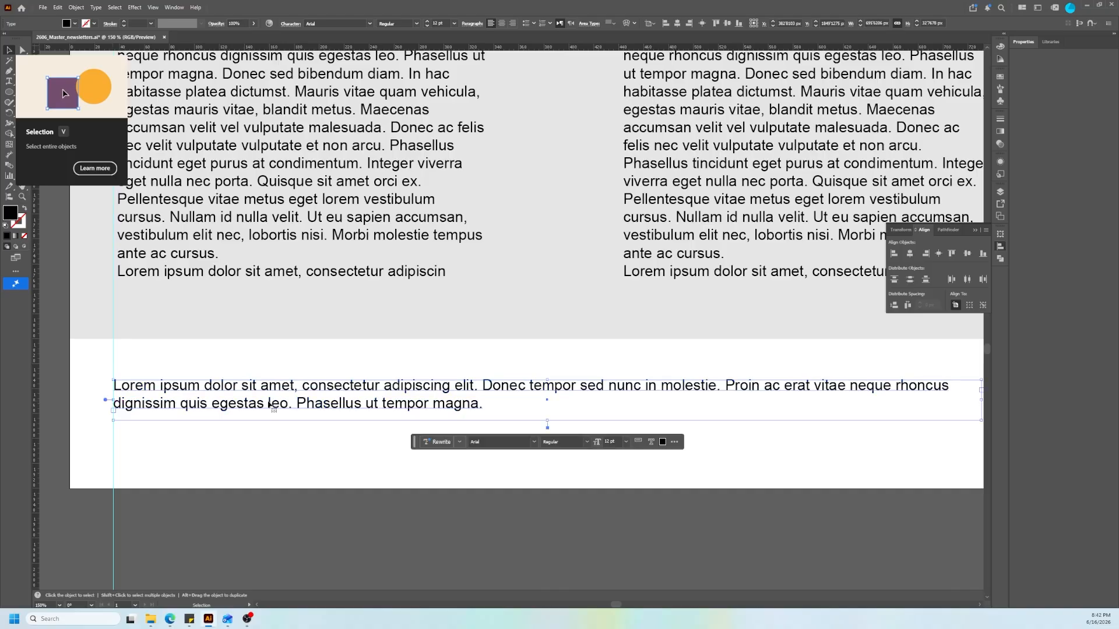
Duplicate the two-line paragraph directly below the grey section and replace the upper one's text with "visit our website | contact | unsubscribe".
{"action": "left_click_drag", "start_coordinate": [301, 398], "coordinate": [340, 370]}
{"action": "double_click", "coordinate": [482, 384]}
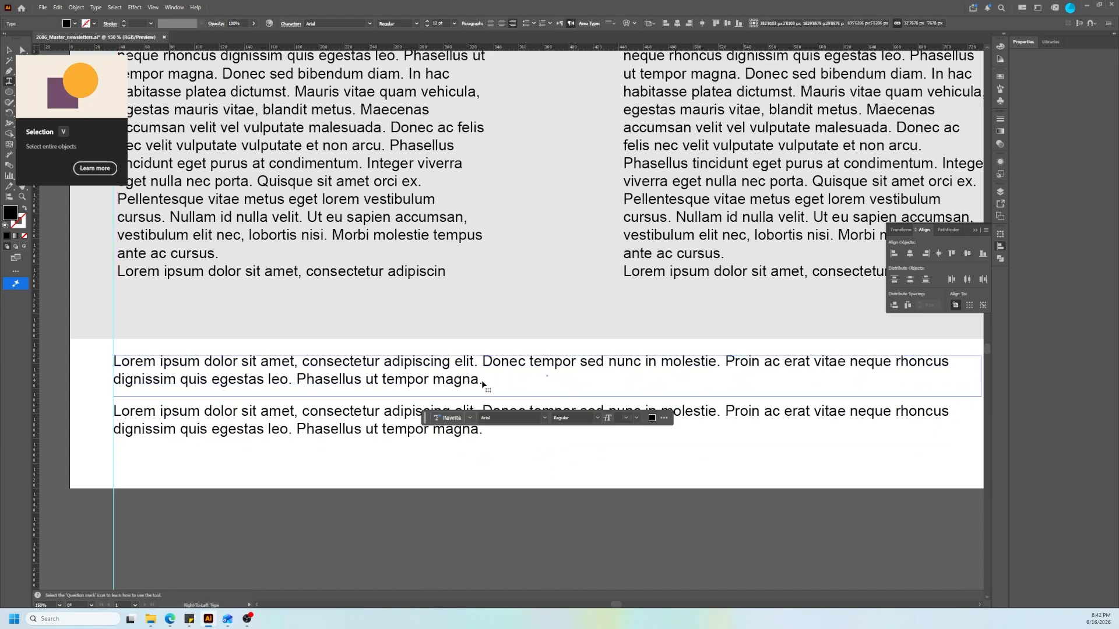
{"action": "key", "text": "ctrl+a"}
{"action": "left_click_drag", "start_coordinate": [485, 381], "coordinate": [140, 352]}
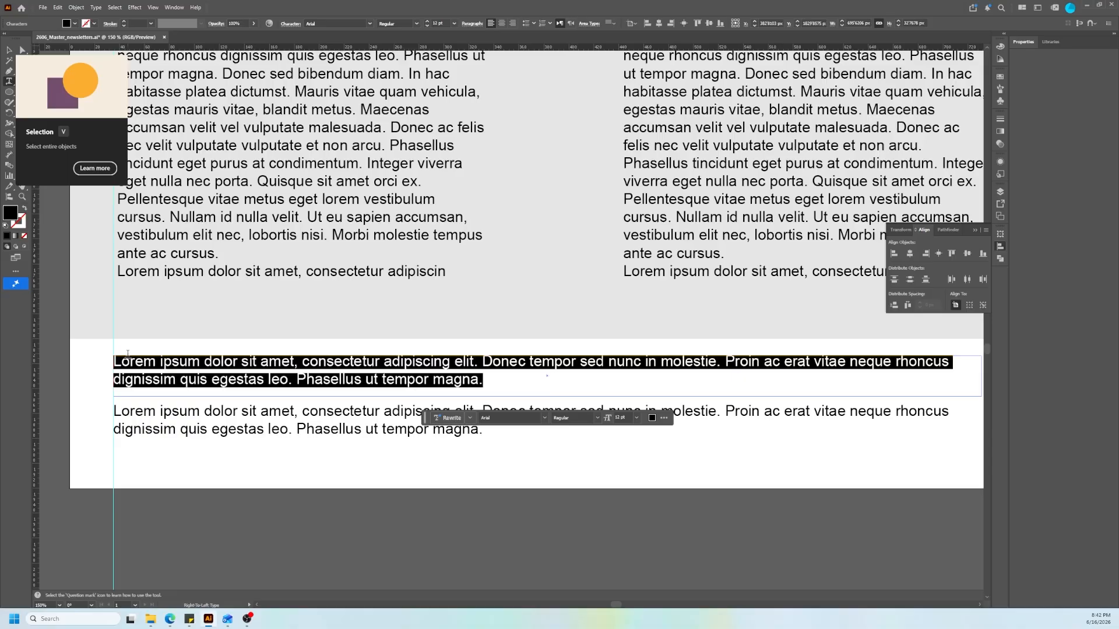
{"action": "type", "text": "V"}
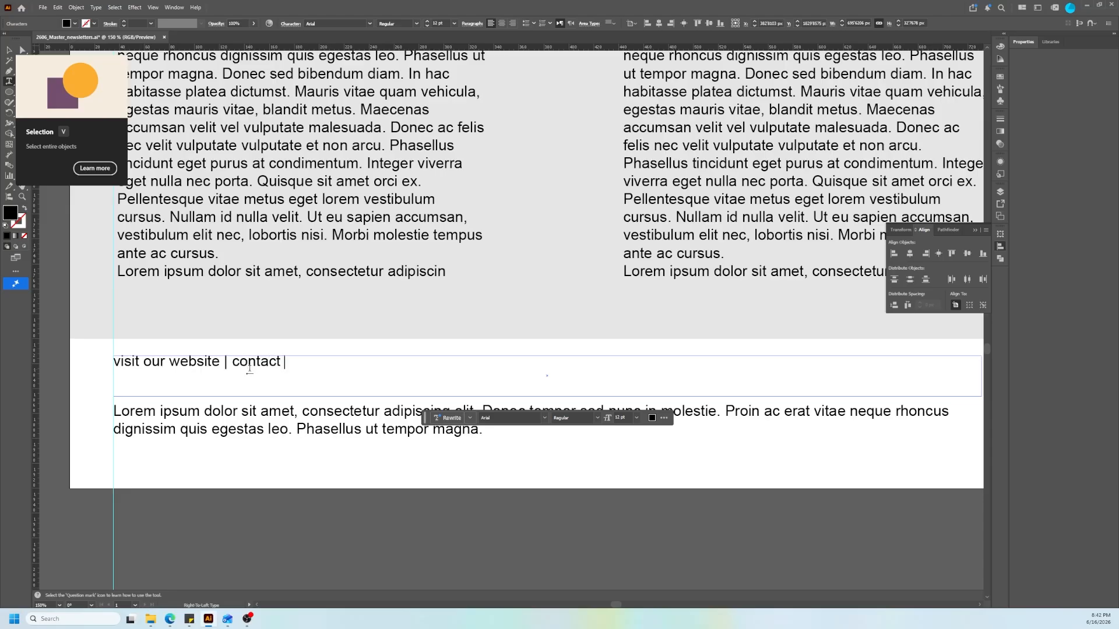
{"action": "type", "text": "| unsubscribe"}
Center-align the text of the "visit our website | contact | unsubscribe" line.
{"action": "left_click_drag", "start_coordinate": [373, 361], "coordinate": [87, 332]}
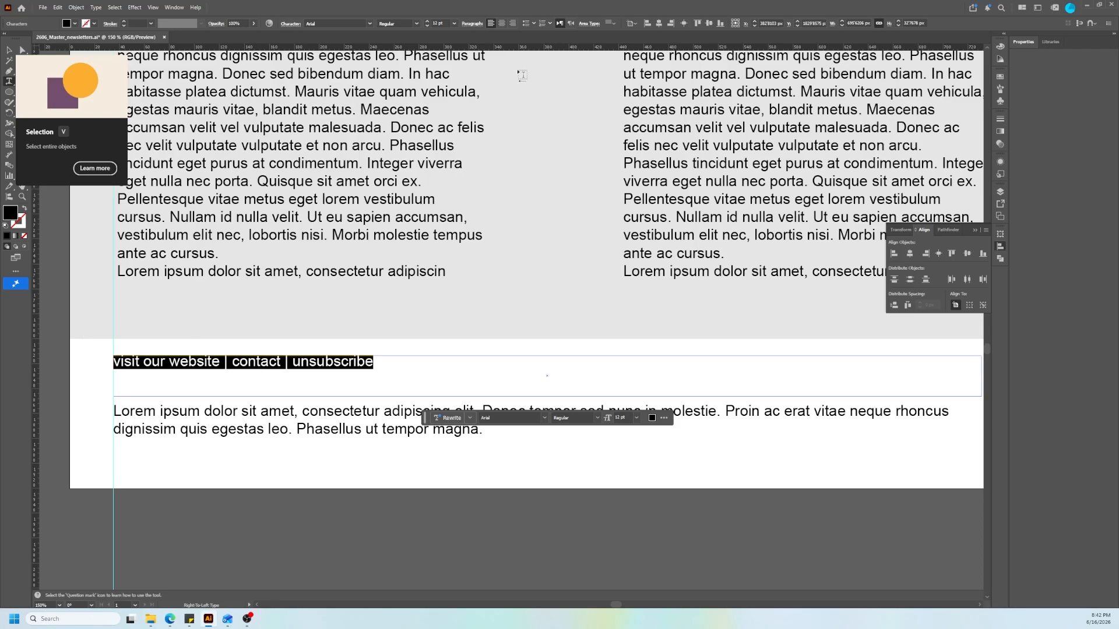
{"action": "left_click", "coordinate": [502, 23]}
{"action": "left_click", "coordinate": [510, 361]}
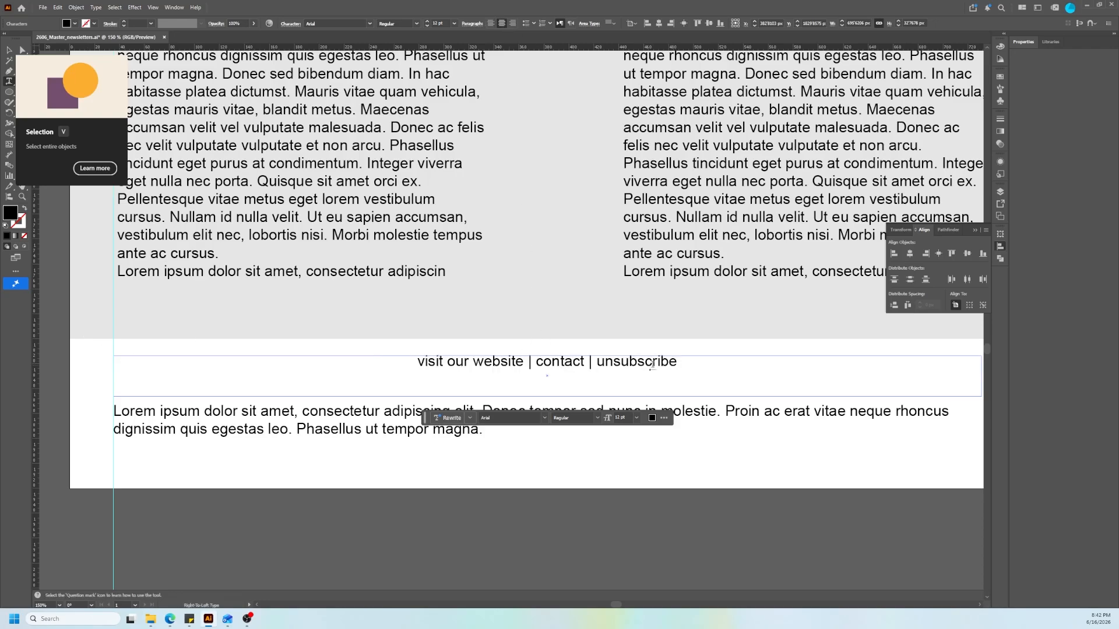
Color the words "unsubscribe", "contact" and "visit our website" in the recent blue, leaving the separators black.
{"action": "left_click_drag", "start_coordinate": [676, 362], "coordinate": [594, 362]}
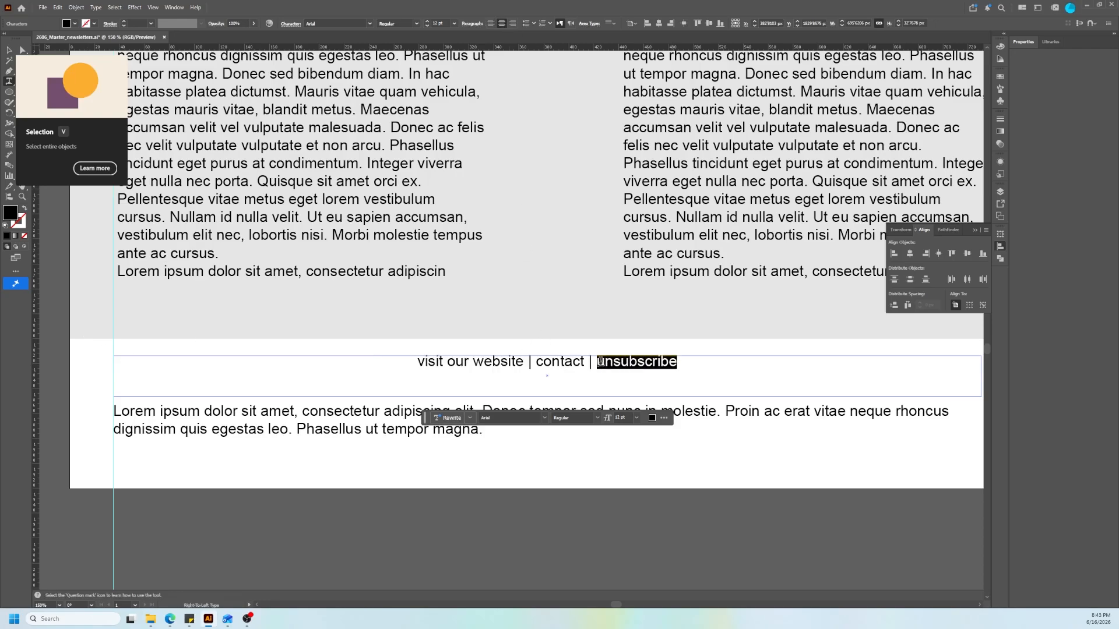
{"action": "left_click", "coordinate": [74, 23]}
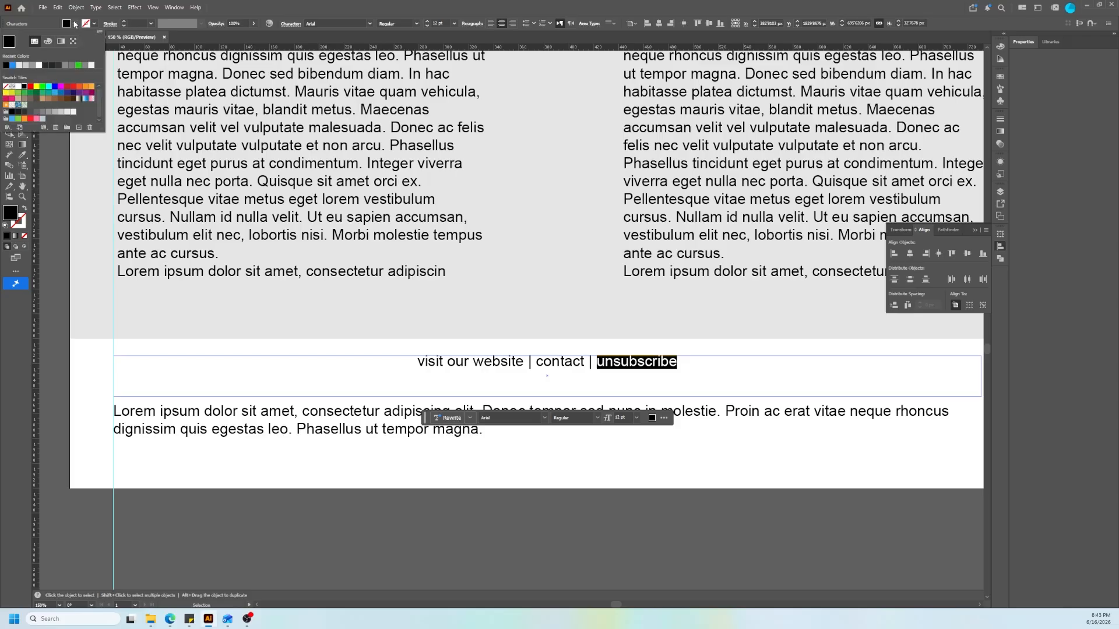
{"action": "left_click", "coordinate": [6, 65]}
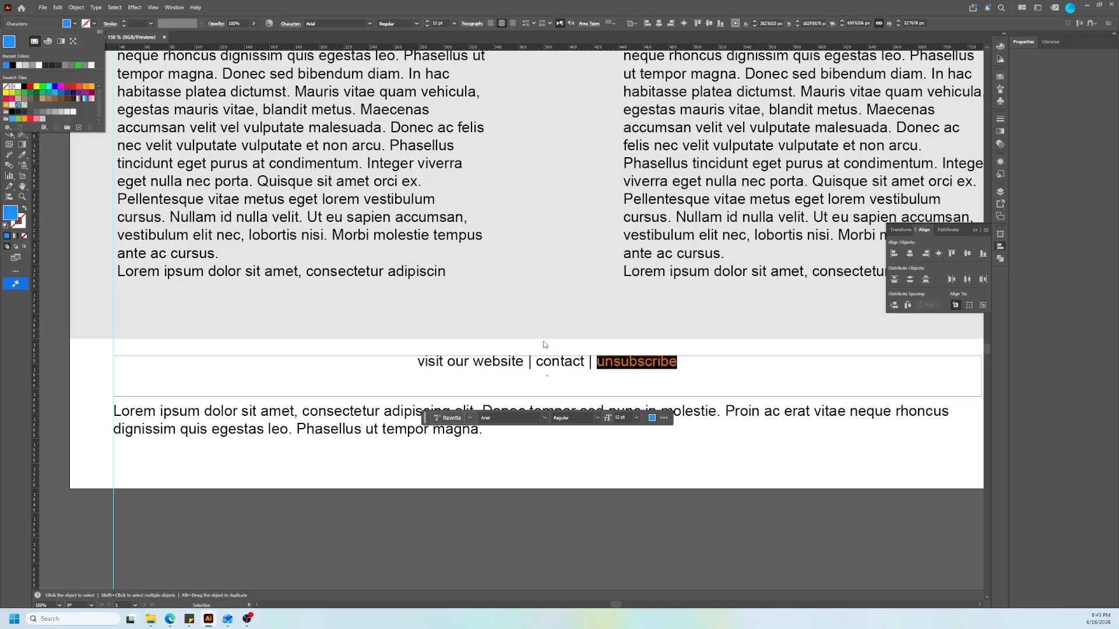
{"action": "left_click_drag", "start_coordinate": [584, 362], "coordinate": [534, 363]}
{"action": "left_click", "coordinate": [75, 24]}
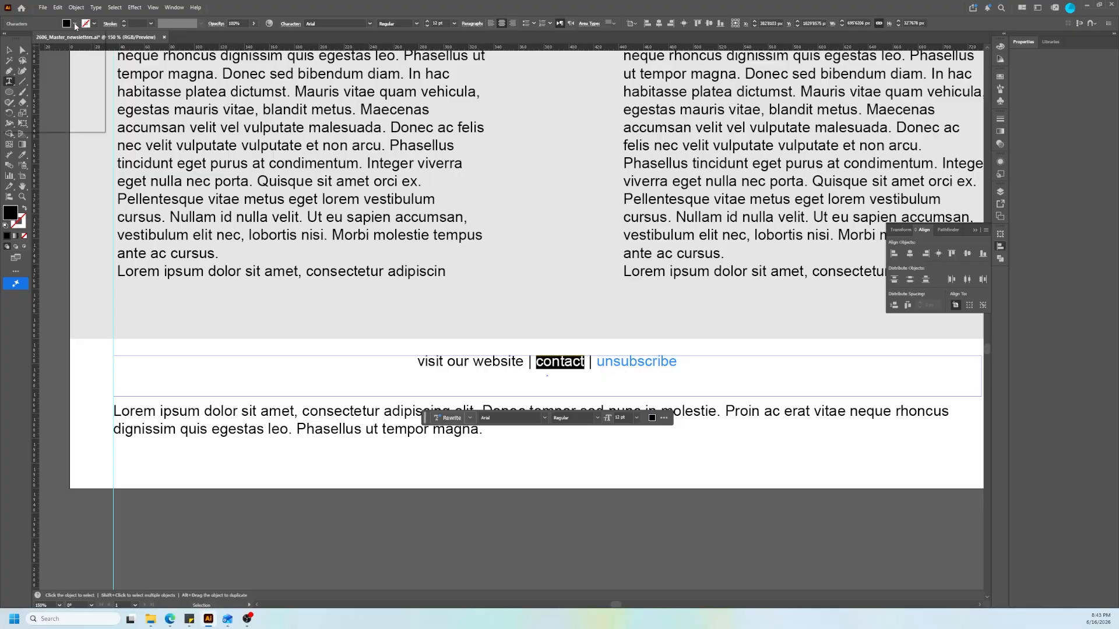
{"action": "left_click", "coordinate": [6, 65]}
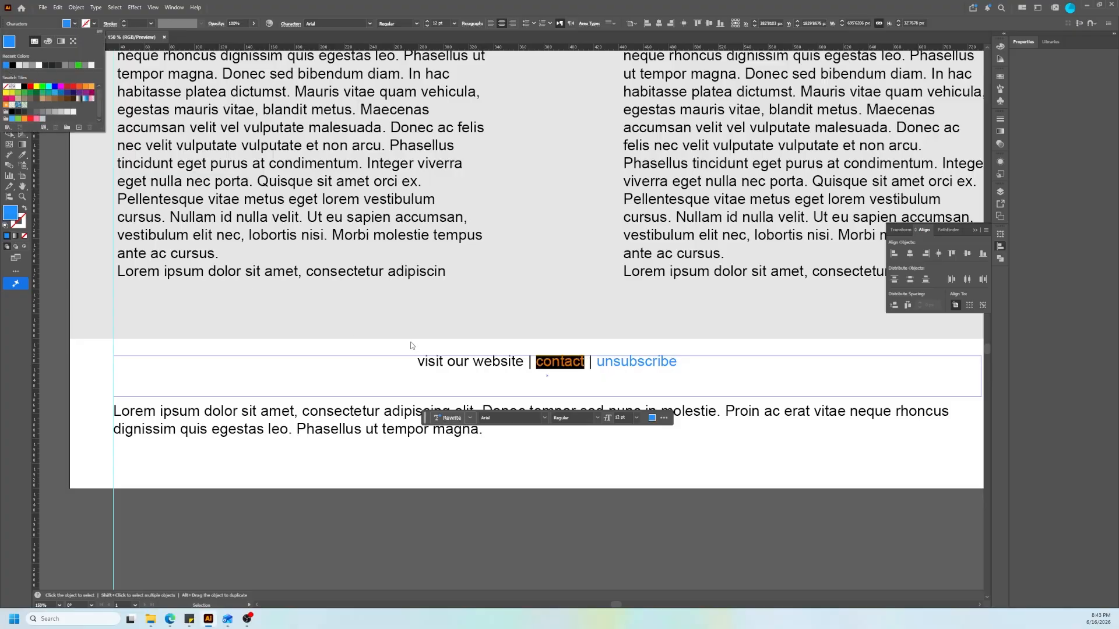
{"action": "left_click", "coordinate": [520, 361]}
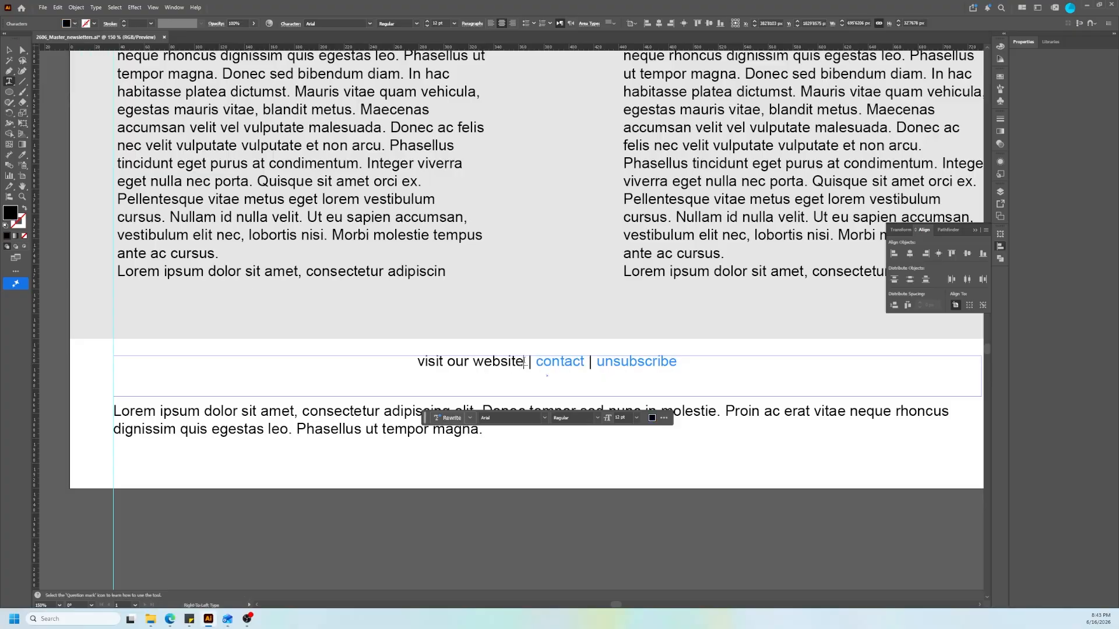
{"action": "left_click_drag", "start_coordinate": [524, 362], "coordinate": [410, 363]}
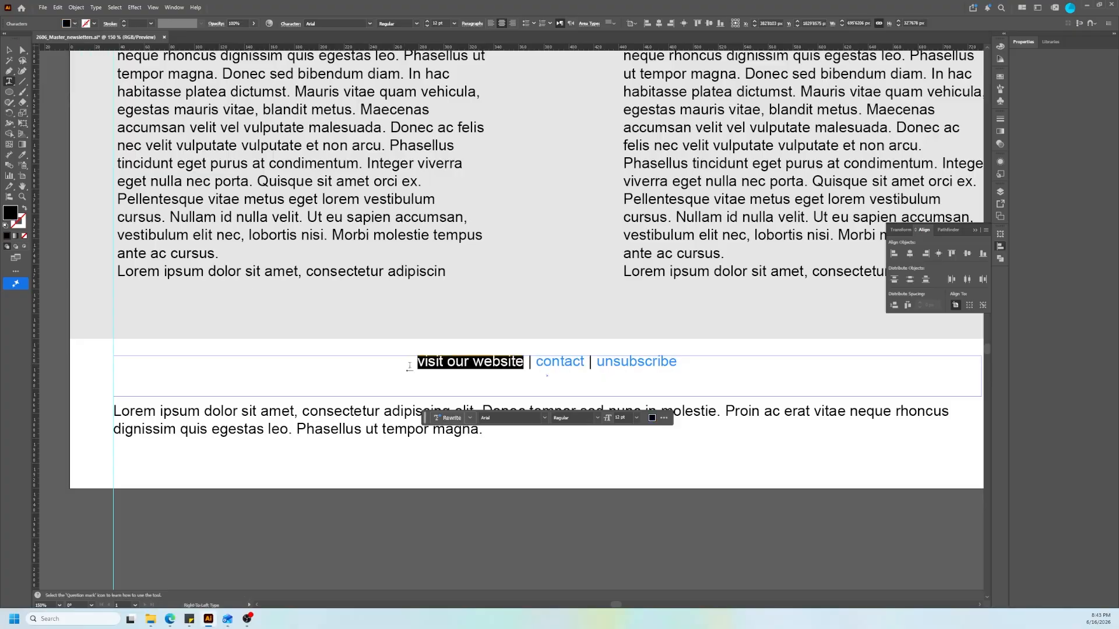
{"action": "left_click", "coordinate": [75, 24]}
{"action": "left_click", "coordinate": [6, 65]}
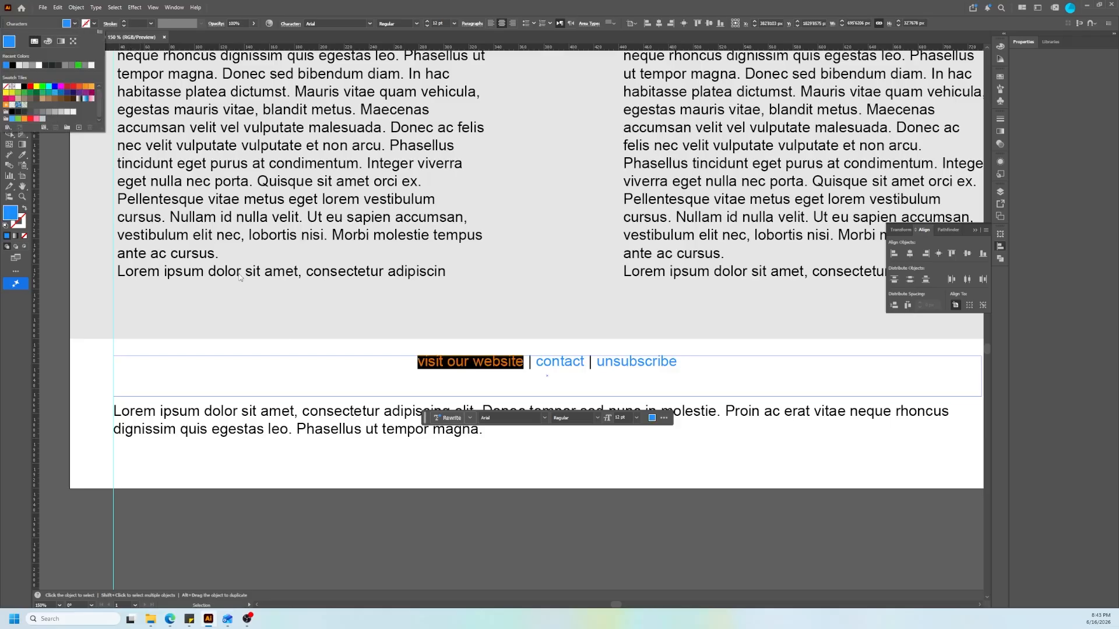
Move the two-line paragraph up closer to the link line and extend its frame to the right margin guide.
{"action": "left_click", "coordinate": [383, 429]}
{"action": "left_click", "coordinate": [383, 429]}
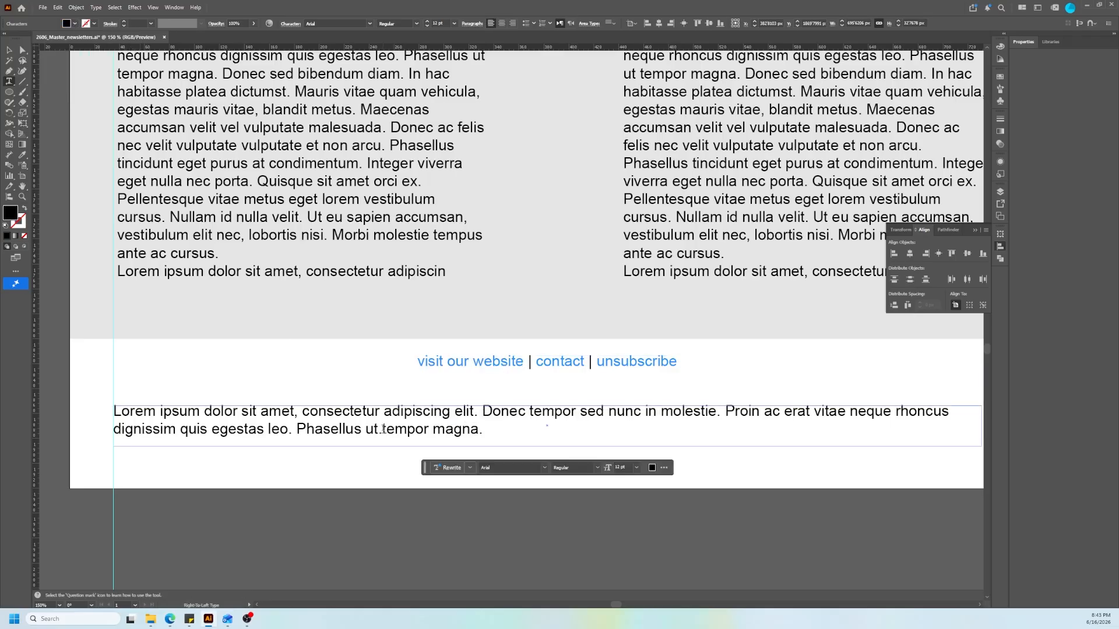
{"action": "key", "text": "ctrl+minus"}
{"action": "key", "text": "ctrl+minus"}
{"action": "left_click", "coordinate": [9, 50]}
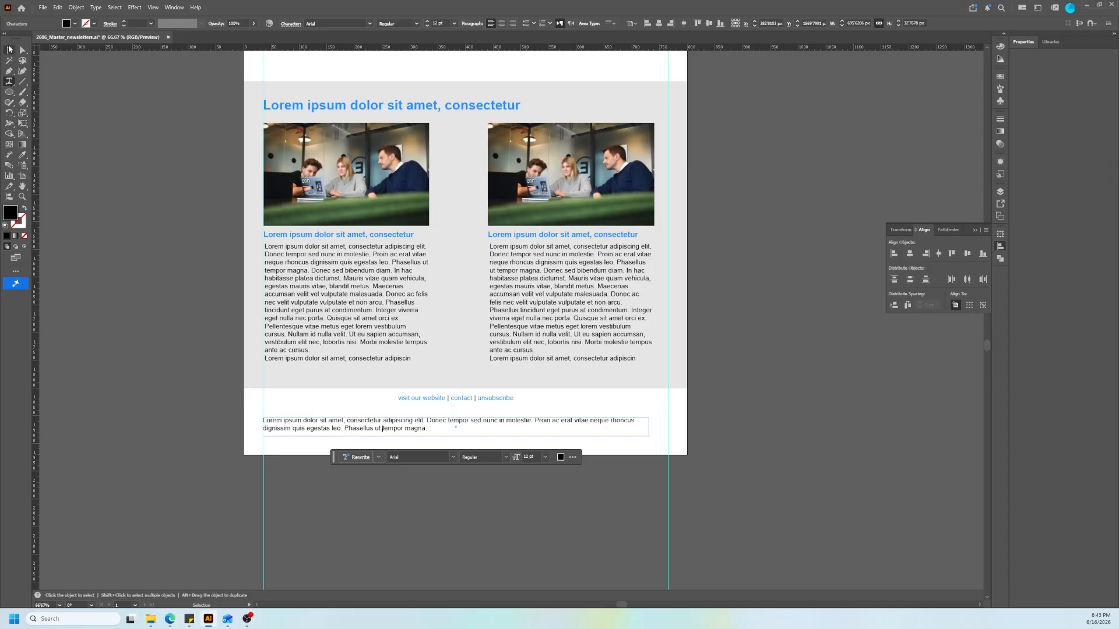
{"action": "left_click_drag", "start_coordinate": [466, 424], "coordinate": [264, 419]}
{"action": "left_click_drag", "start_coordinate": [658, 420], "coordinate": [665, 420]}
{"action": "left_click", "coordinate": [432, 444]}
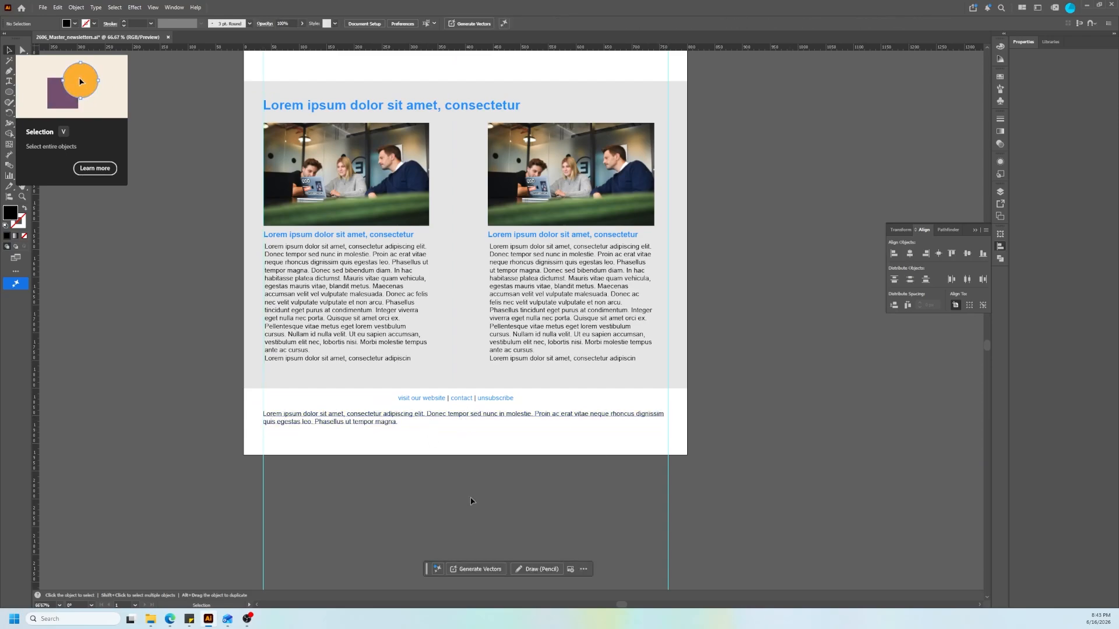
Duplicate the two-line paragraph below itself and replace the copy's text with "Copyright".
{"action": "scroll", "coordinate": [434, 500], "scroll_direction": "up", "scroll_amount": 2}
{"action": "left_click", "coordinate": [414, 310]}
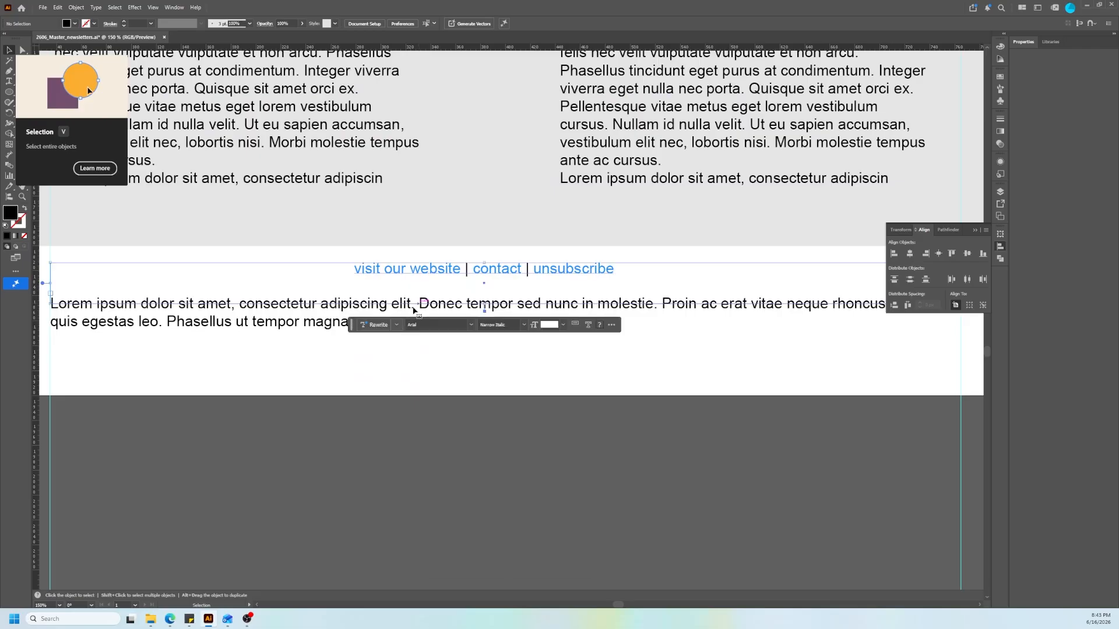
{"action": "left_click", "coordinate": [306, 339]}
{"action": "left_click", "coordinate": [307, 322]}
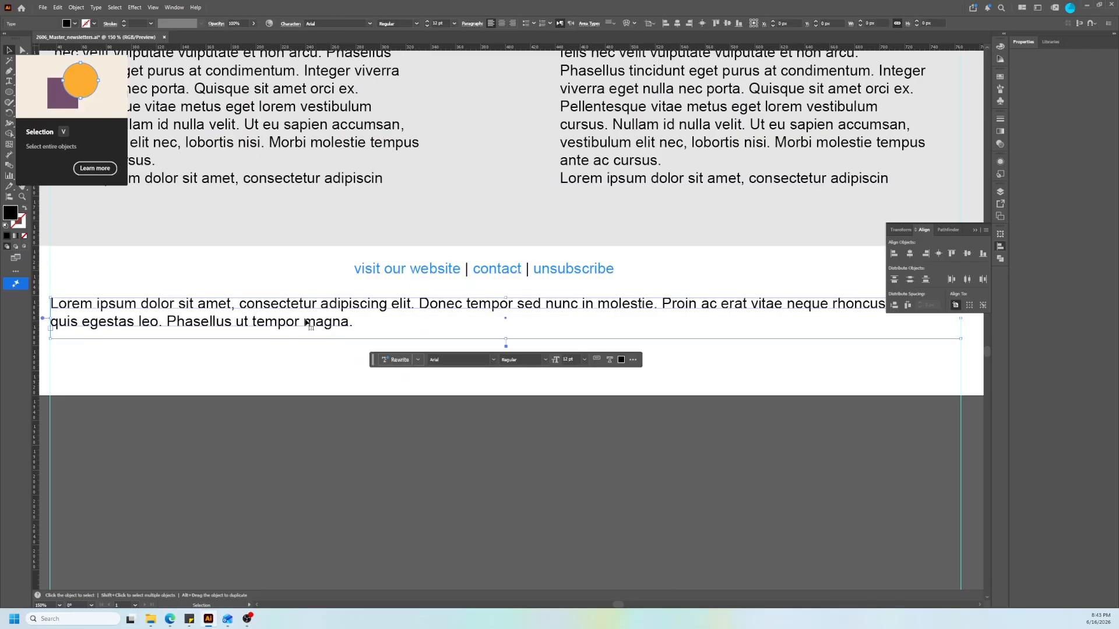
{"action": "left_click_drag", "start_coordinate": [307, 322], "coordinate": [361, 374]}
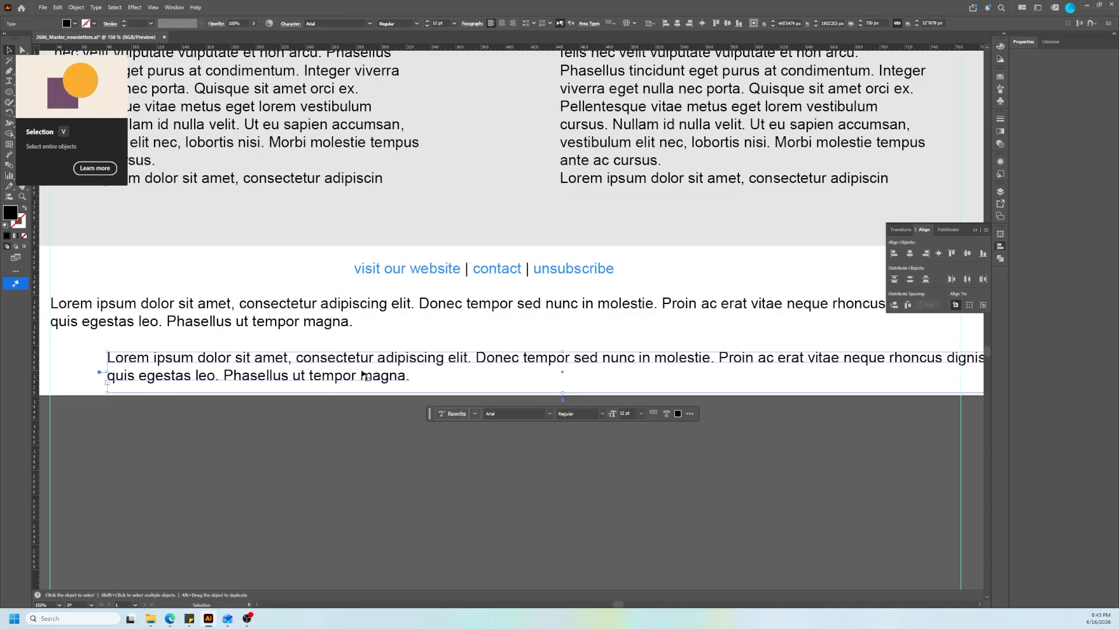
{"action": "double_click", "coordinate": [361, 374]}
{"action": "key", "text": "ctrl+a"}
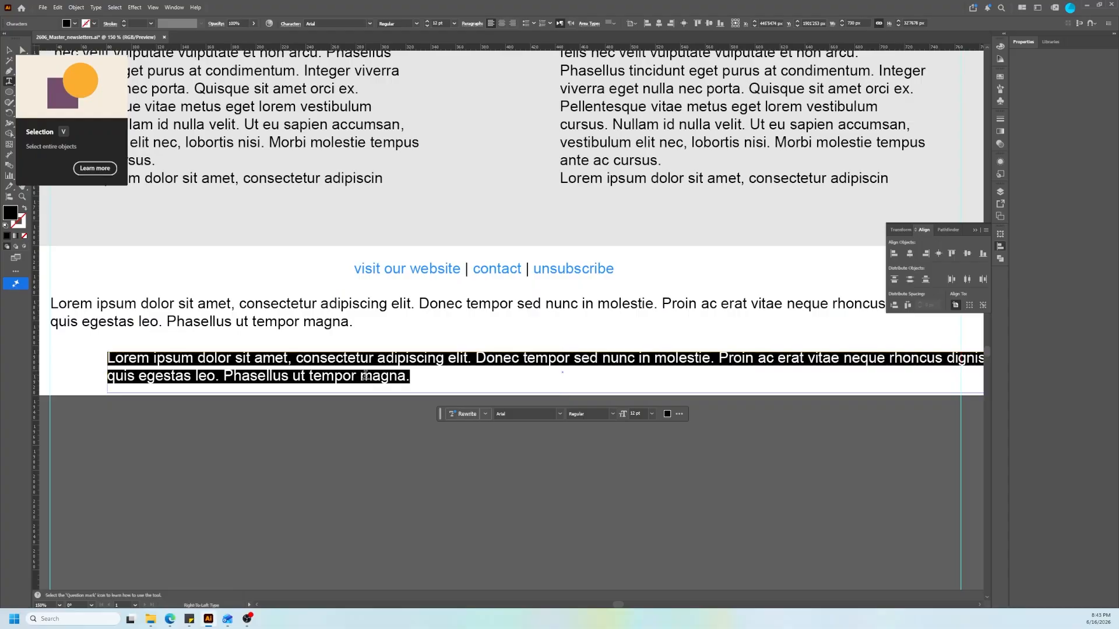
{"action": "key", "text": "BackSpace"}
{"action": "type", "text": "C"}
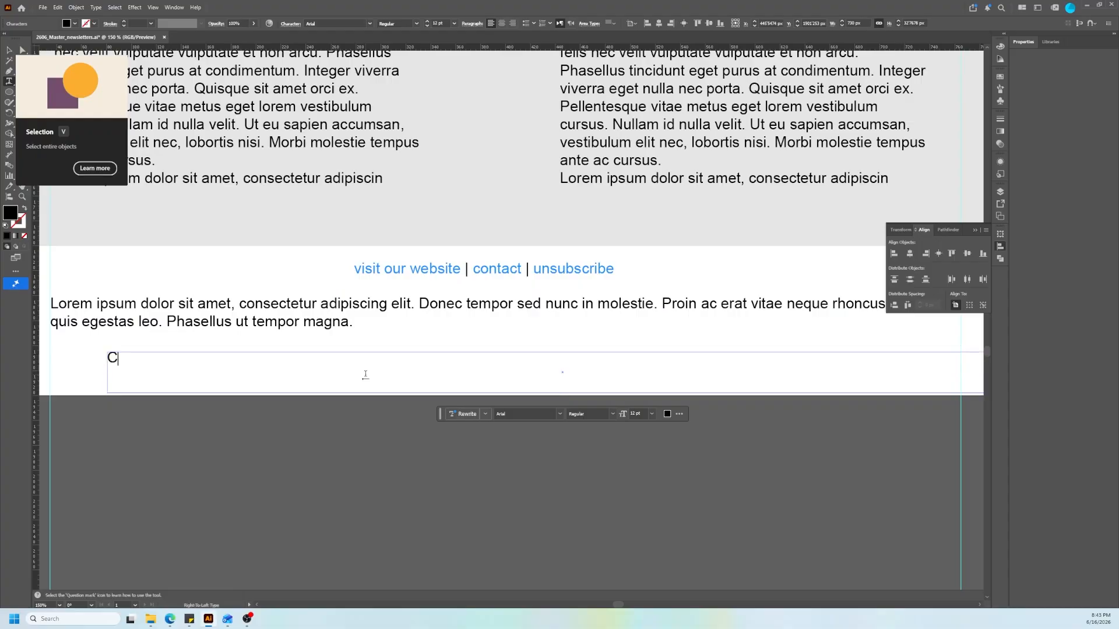
{"action": "type", "text": "opyright"}
Center-align the "Copyright" text within its frame and center the frame horizontally on the artboard.
{"action": "key", "text": "ctrl+a"}
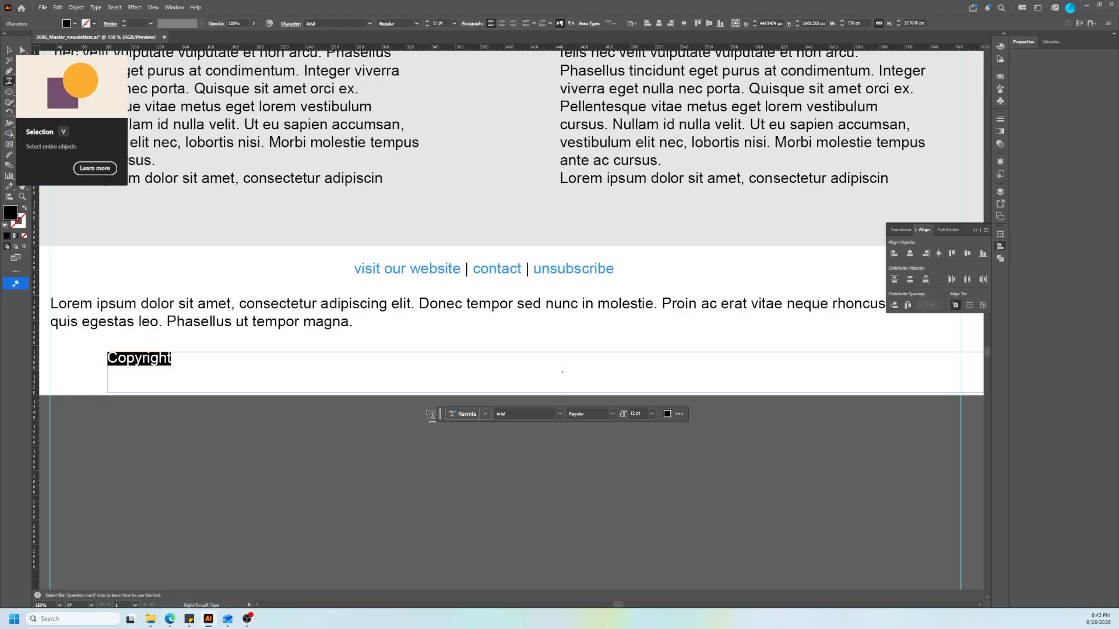
{"action": "left_click", "coordinate": [501, 23]}
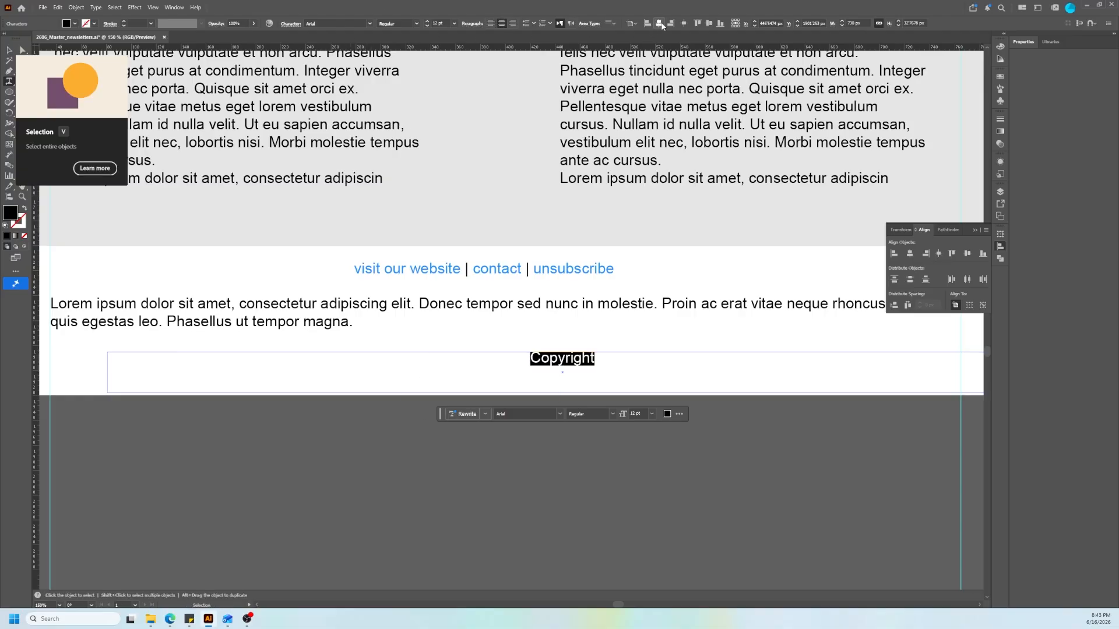
{"action": "left_click", "coordinate": [10, 48]}
{"action": "scroll", "coordinate": [319, 508], "scroll_direction": "down", "scroll_amount": 2}
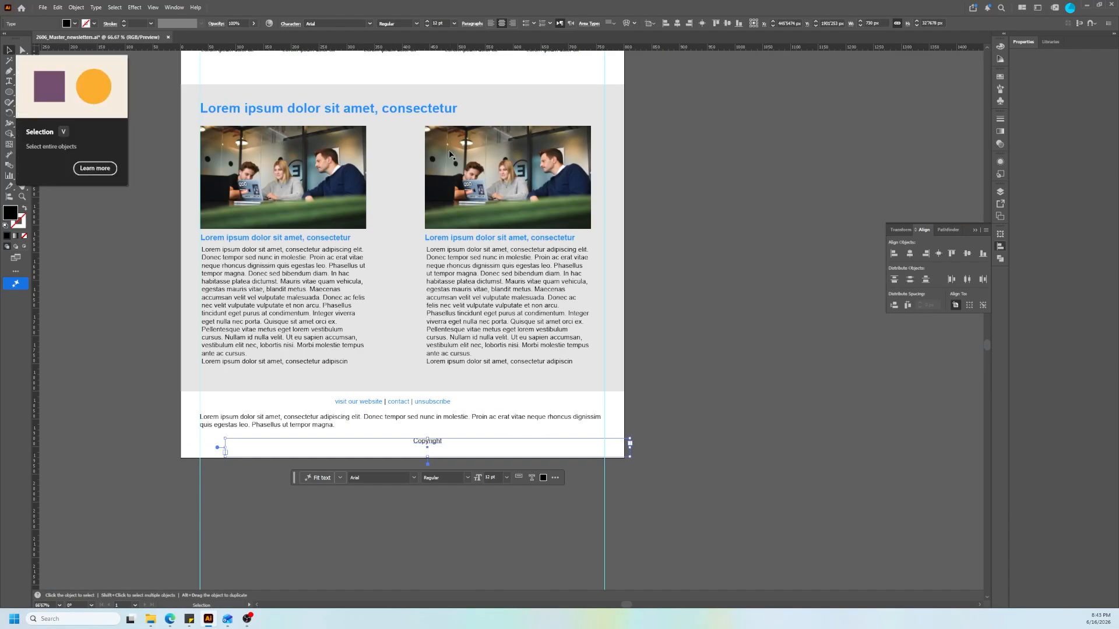
{"action": "left_click", "coordinate": [677, 22]}
{"action": "left_click", "coordinate": [809, 415]}
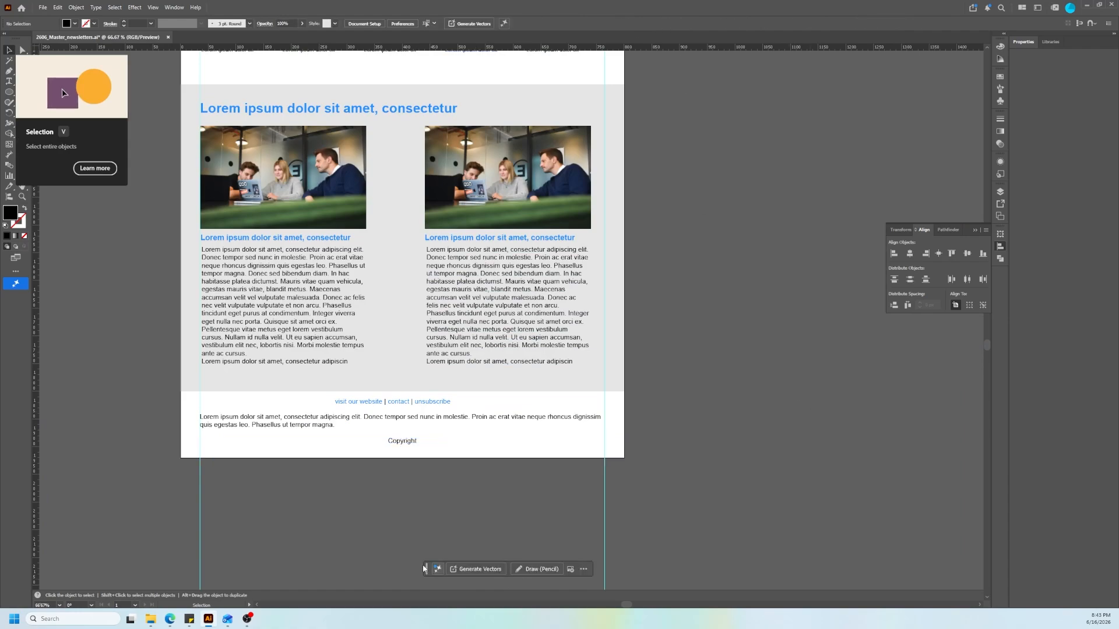
Review the whole newsletter layout from the footer up to the headline banner, checking each section's pictures and text.
{"action": "scroll", "coordinate": [332, 500], "scroll_direction": "up", "scroll_amount": 2}
{"action": "scroll", "coordinate": [439, 443], "scroll_direction": "down", "scroll_amount": 4}
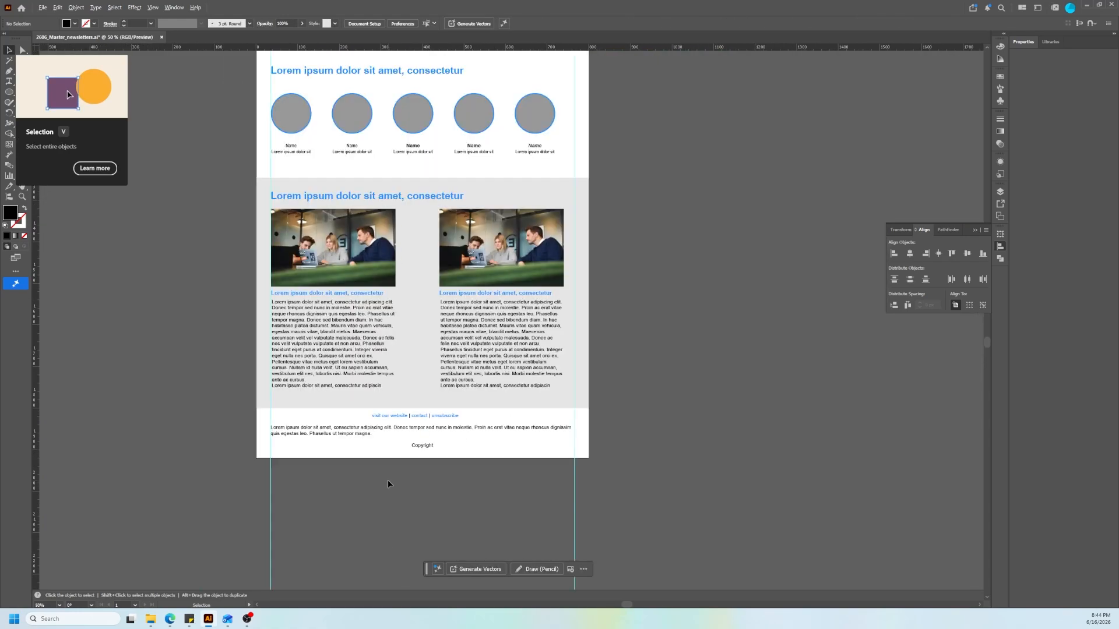
{"action": "scroll", "coordinate": [386, 480], "scroll_direction": "up", "scroll_amount": 5}
{"action": "scroll", "coordinate": [489, 413], "scroll_direction": "down", "scroll_amount": 2}
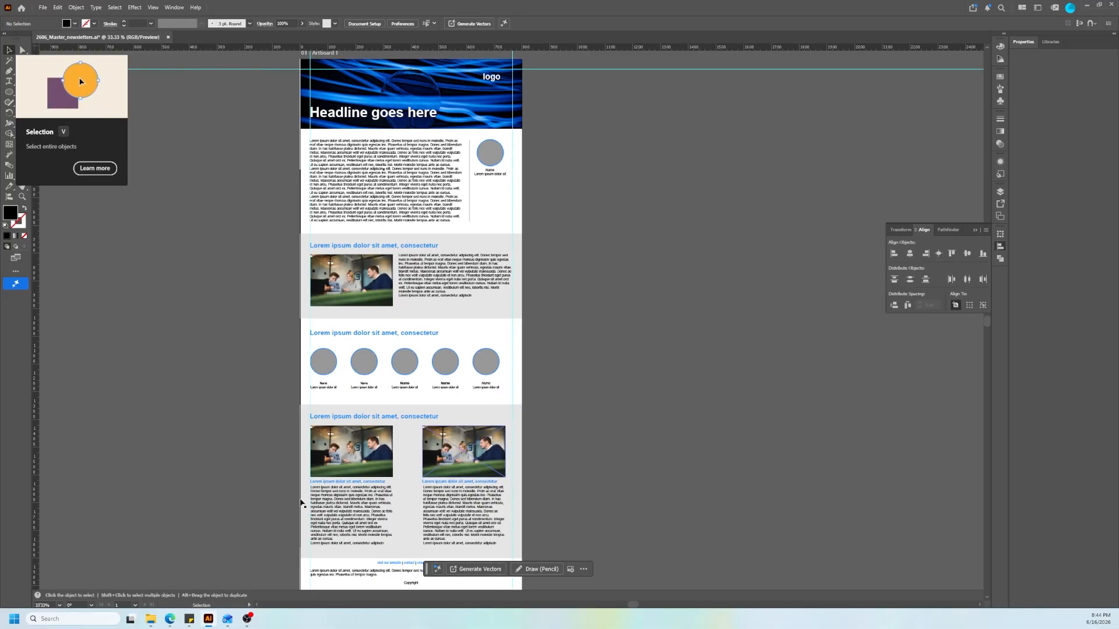
{"action": "scroll", "coordinate": [320, 482], "scroll_direction": "up", "scroll_amount": 2}
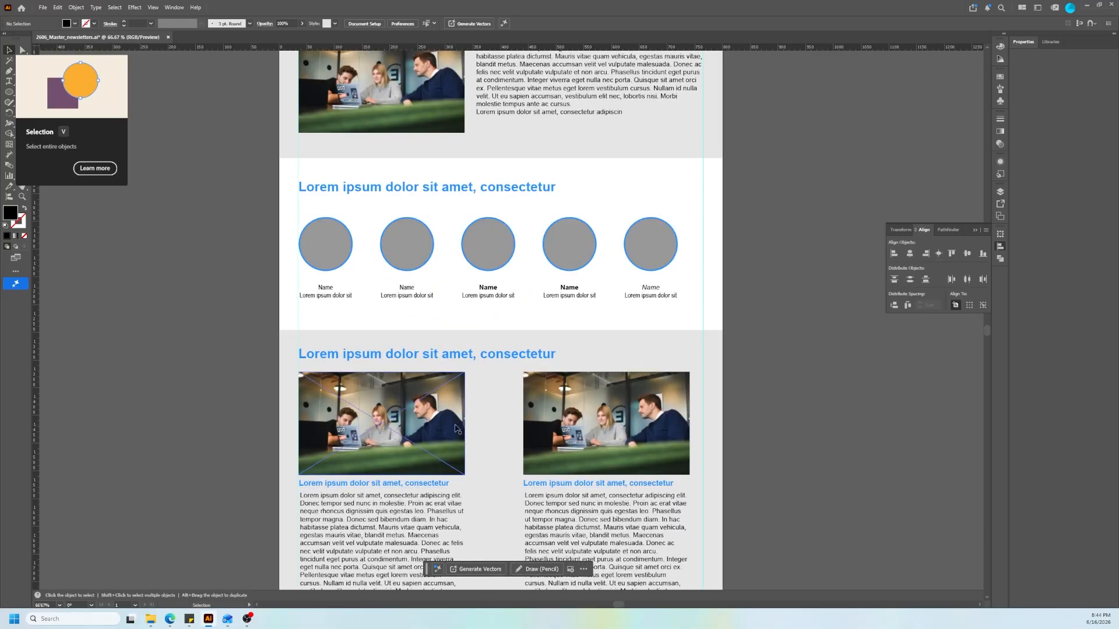
{"action": "scroll", "coordinate": [388, 460], "scroll_direction": "down", "scroll_amount": 3}
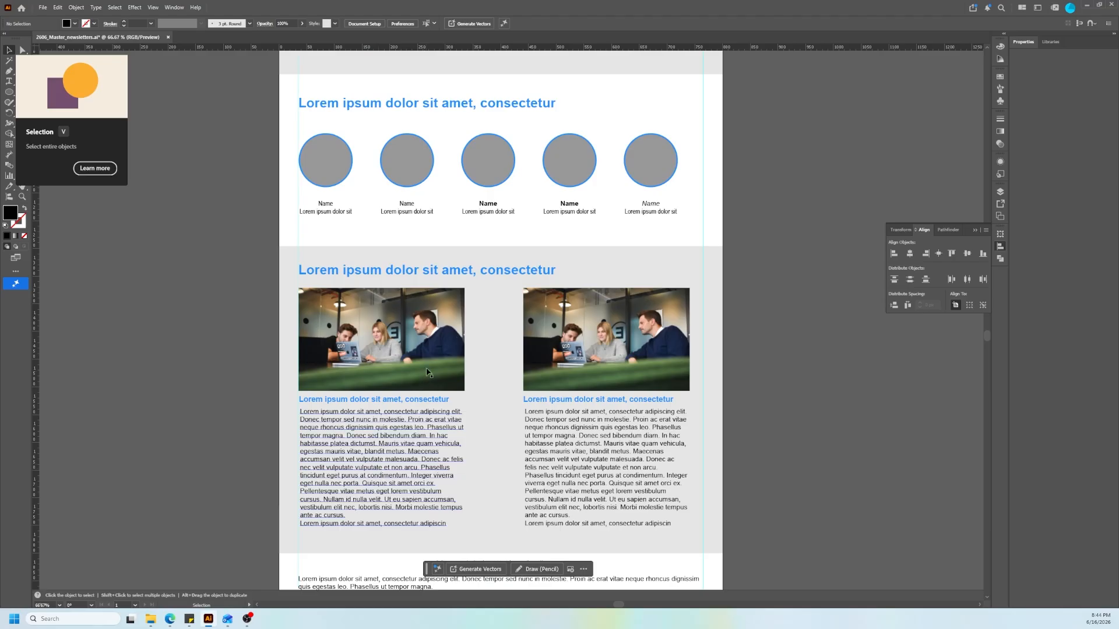
{"action": "left_click", "coordinate": [447, 348]}
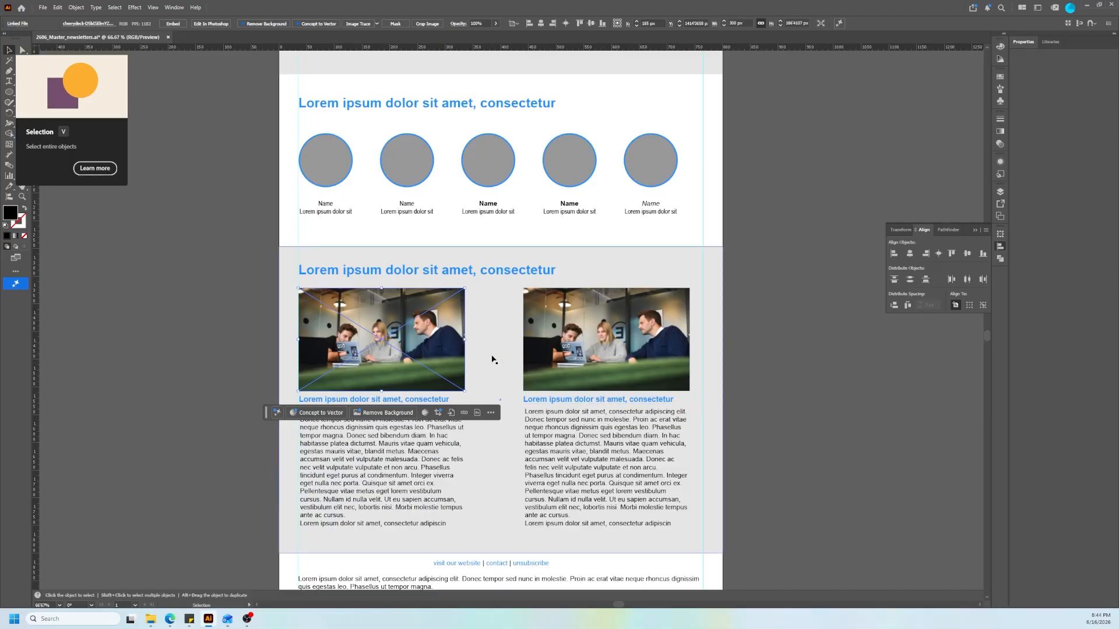
{"action": "scroll", "coordinate": [504, 377], "scroll_direction": "down", "scroll_amount": 3}
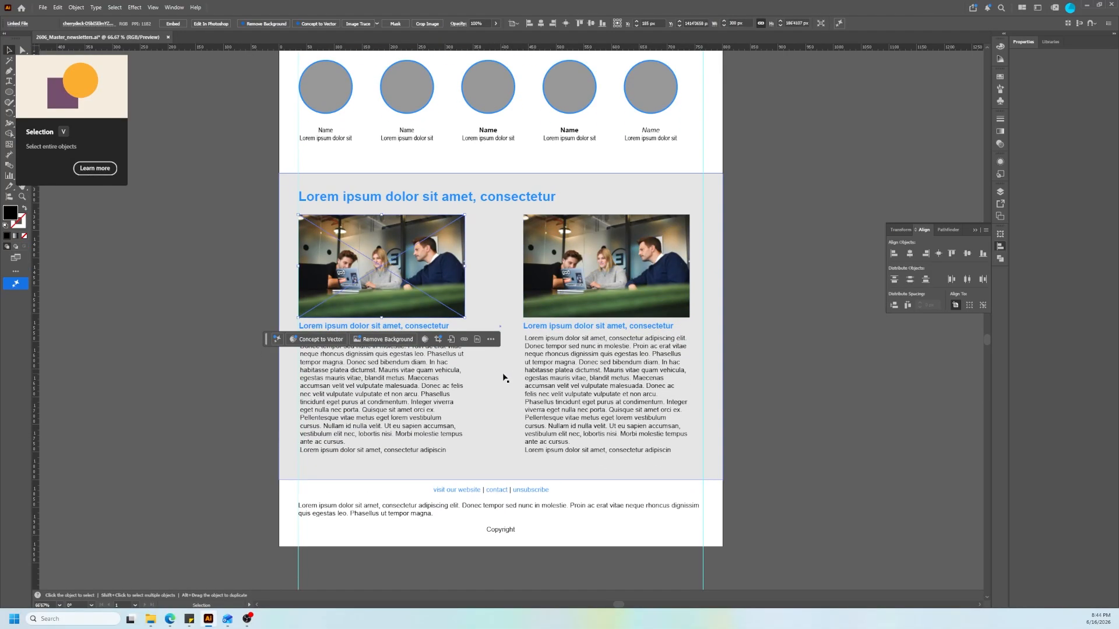
{"action": "scroll", "coordinate": [503, 377], "scroll_direction": "up", "scroll_amount": 5}
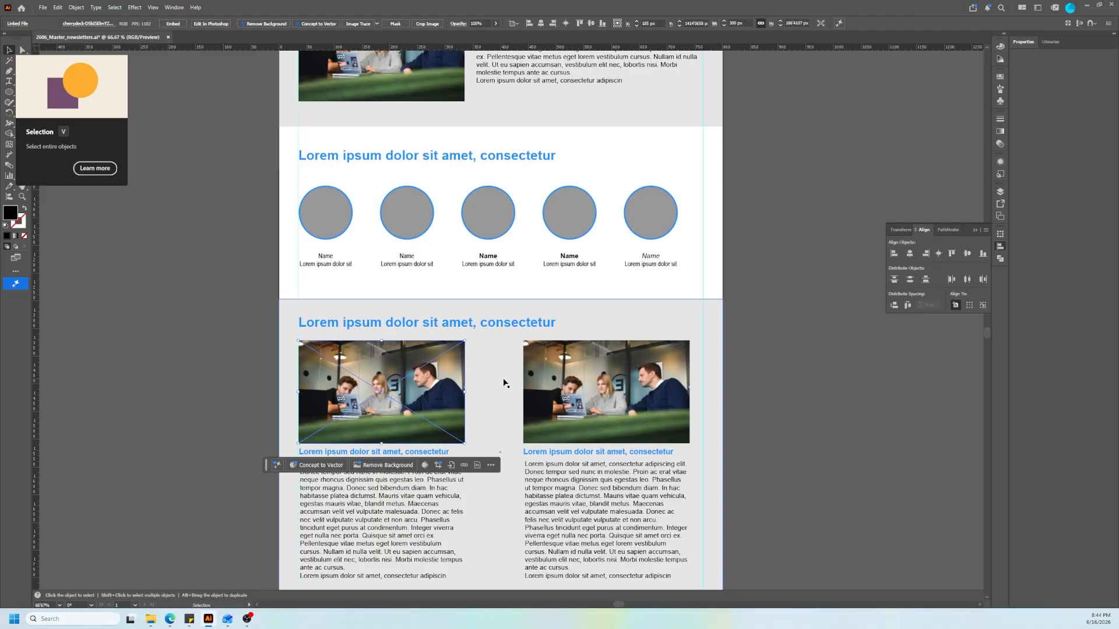
{"action": "scroll", "coordinate": [504, 383], "scroll_direction": "down", "scroll_amount": 3, "text": "alt"}
{"action": "scroll", "coordinate": [523, 270], "scroll_direction": "up", "scroll_amount": 1, "text": "alt"}
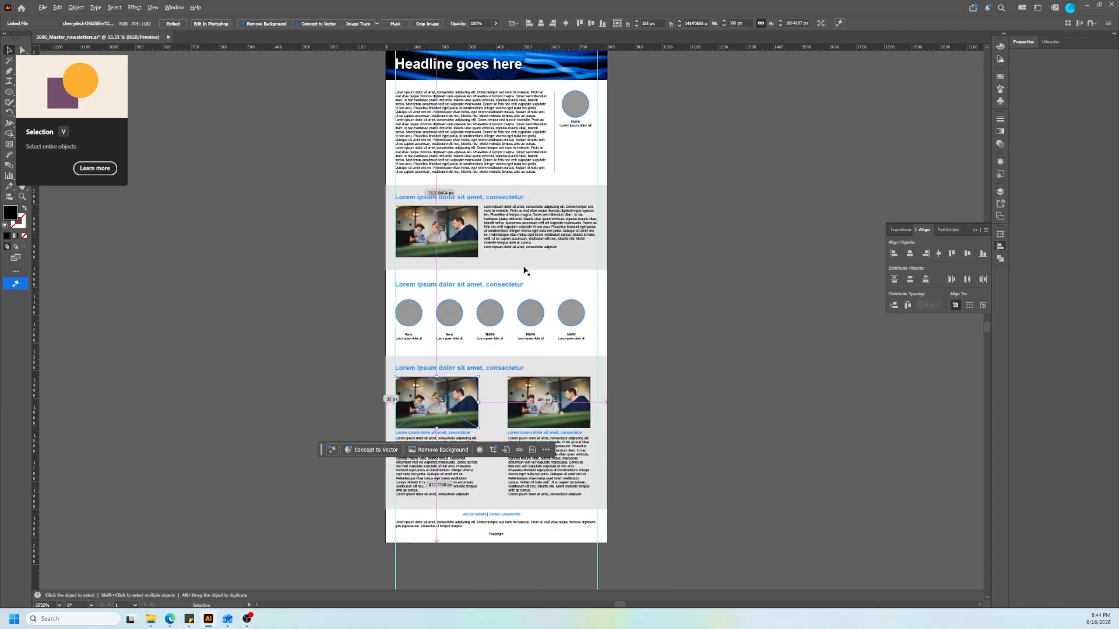
{"action": "scroll", "coordinate": [521, 256], "scroll_direction": "up", "scroll_amount": 4}
{"action": "scroll", "coordinate": [505, 181], "scroll_direction": "up", "scroll_amount": 1, "text": "alt"}
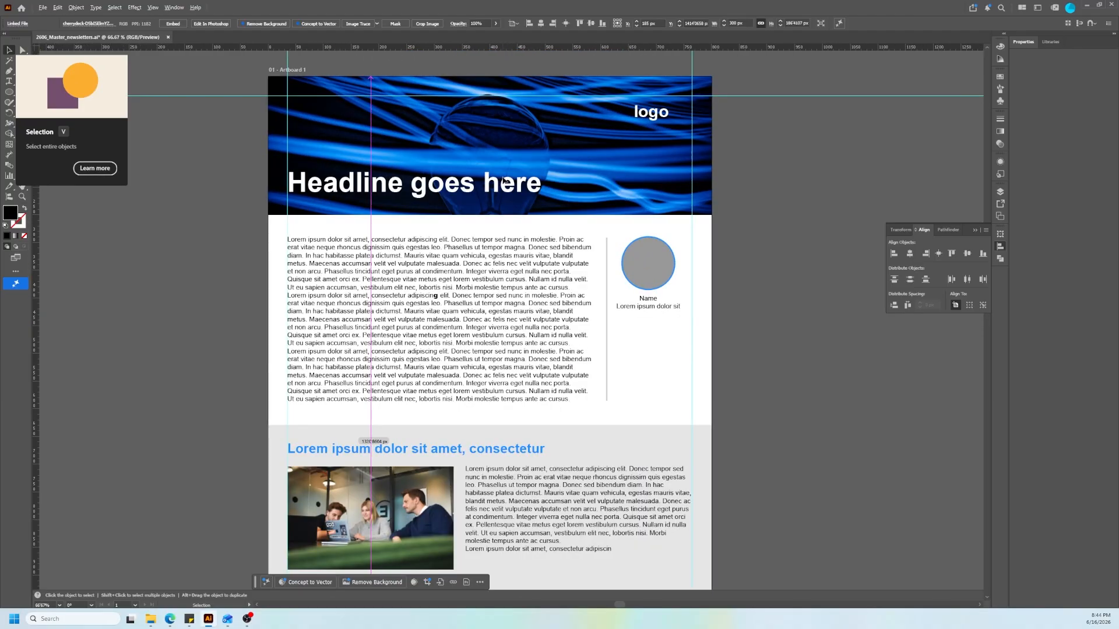
{"action": "left_click", "coordinate": [772, 177]}
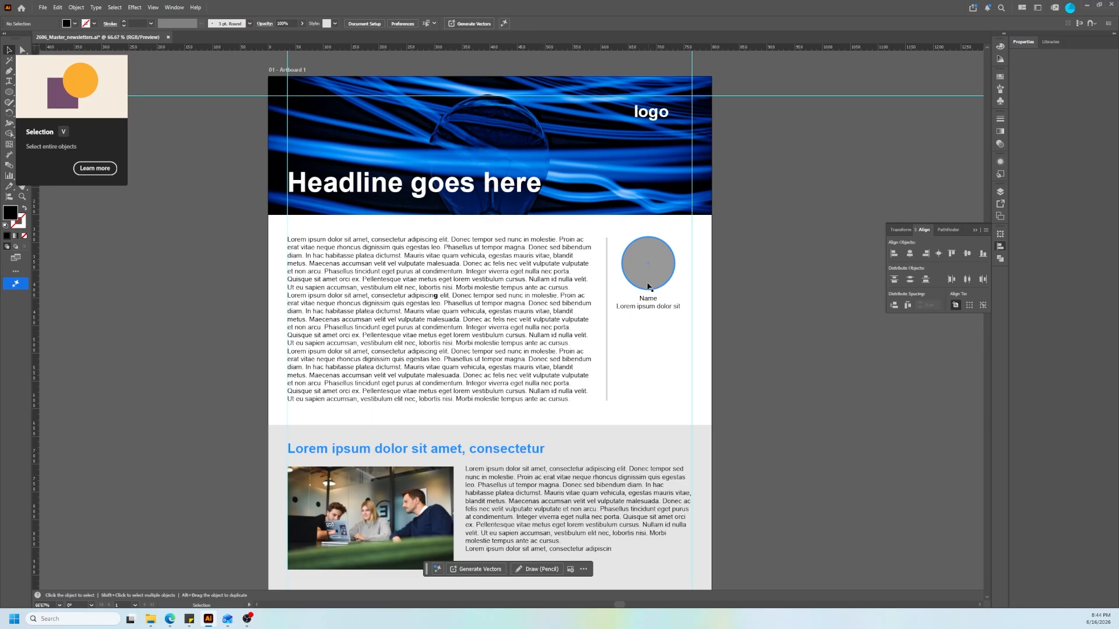
Review the newsletter layout from the headline banner down to the footer, and view the whole artboard at once.
{"action": "scroll", "coordinate": [402, 272], "scroll_direction": "down", "scroll_amount": 1}
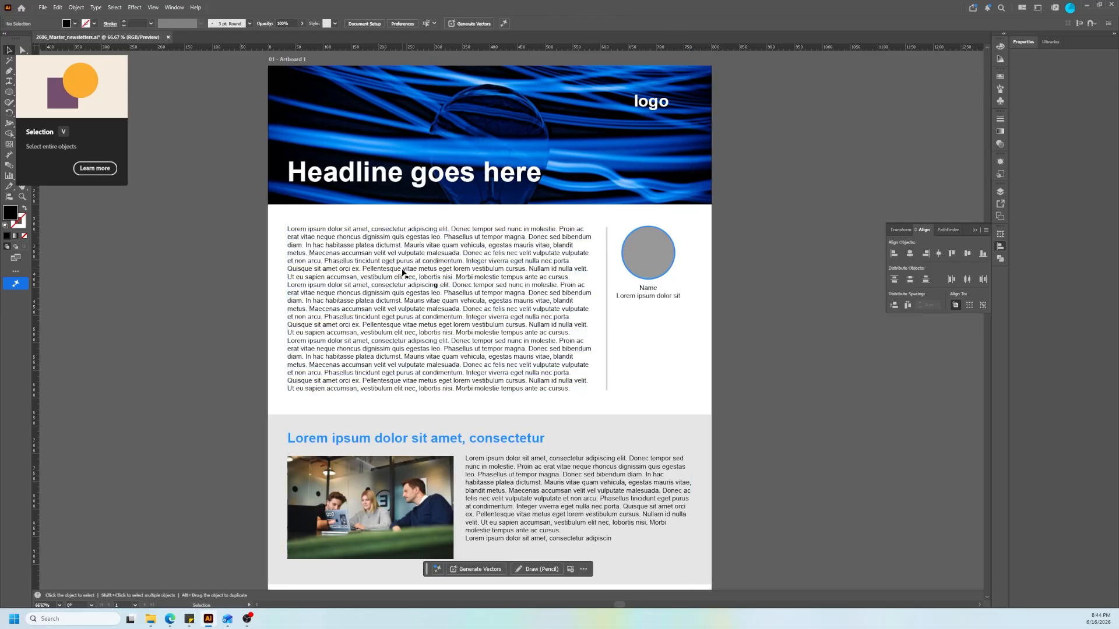
{"action": "scroll", "coordinate": [436, 326], "scroll_direction": "down", "scroll_amount": 5}
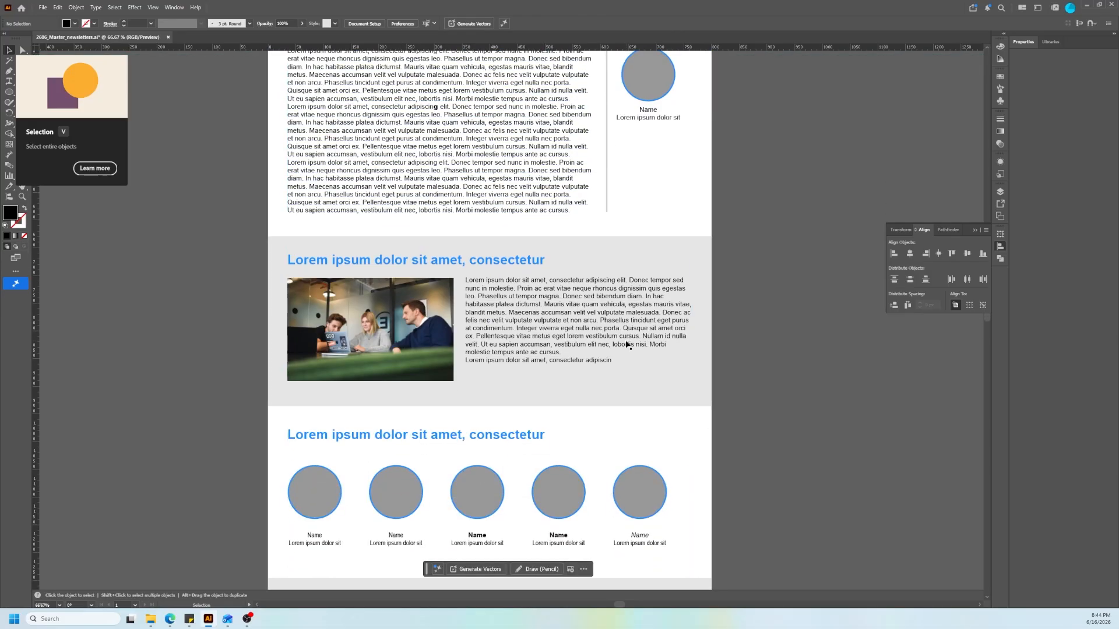
{"action": "scroll", "coordinate": [628, 344], "scroll_direction": "down", "scroll_amount": 1}
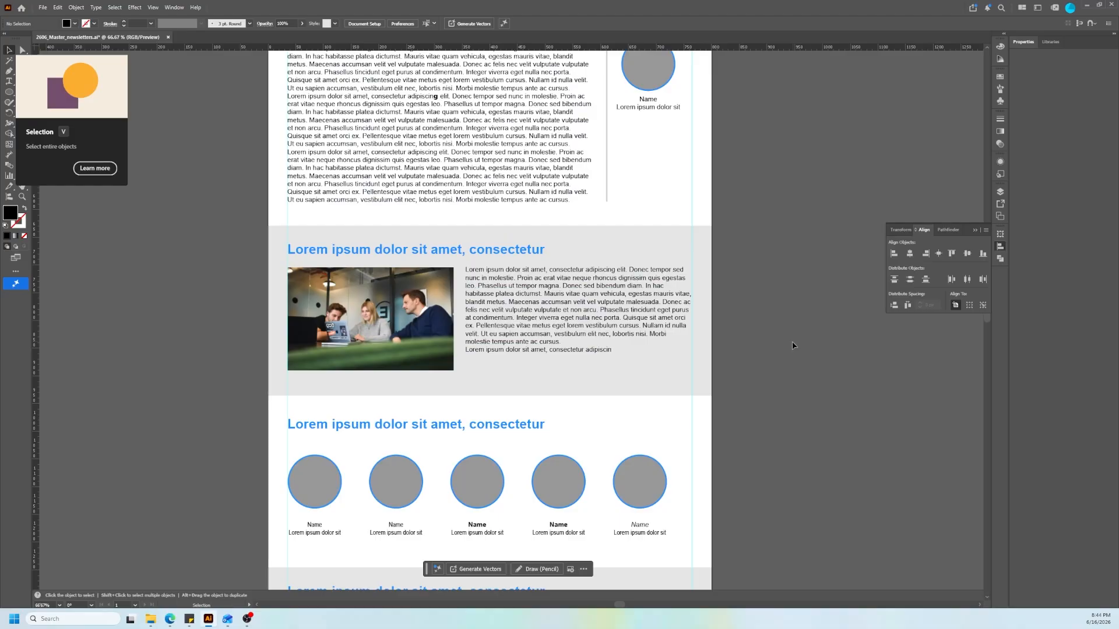
{"action": "scroll", "coordinate": [792, 345], "scroll_direction": "down", "scroll_amount": 2}
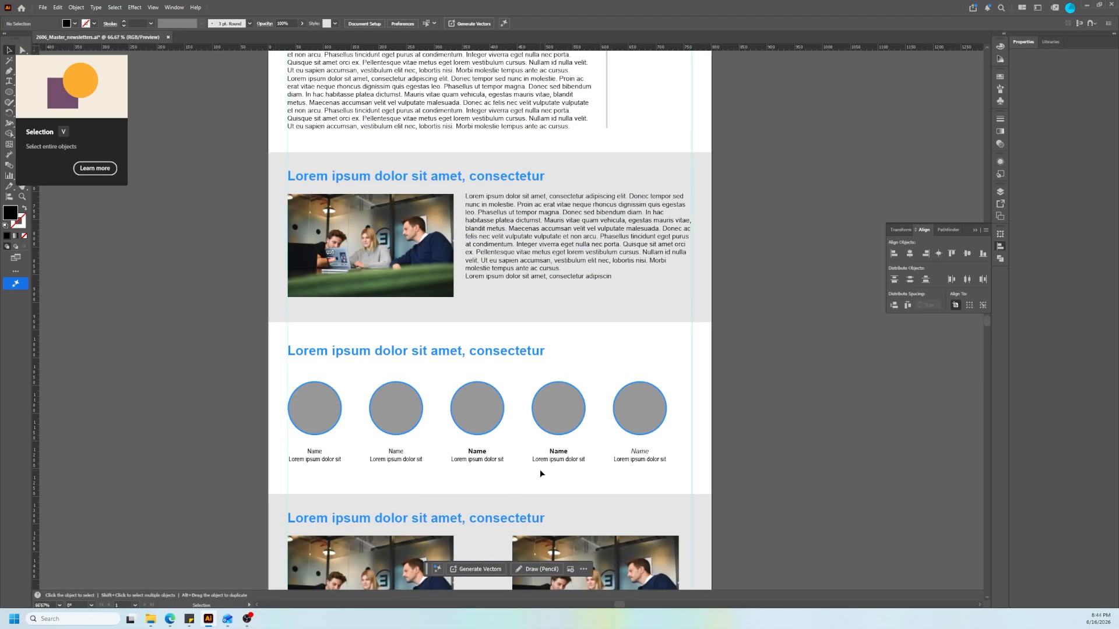
{"action": "scroll", "coordinate": [540, 473], "scroll_direction": "down", "scroll_amount": 6}
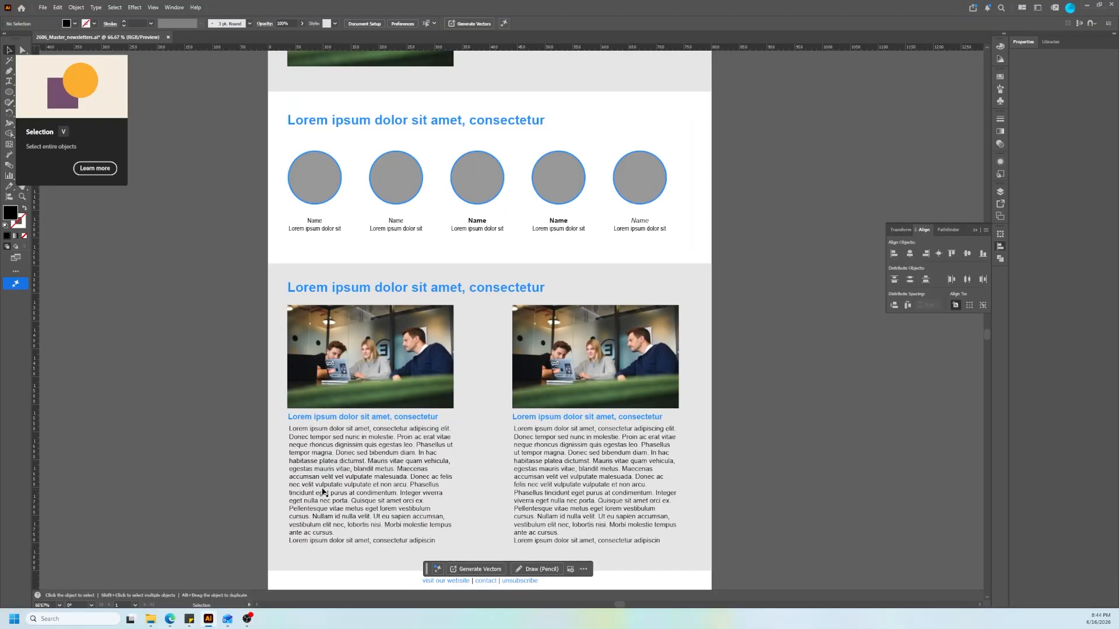
{"action": "scroll", "coordinate": [577, 453], "scroll_direction": "down", "scroll_amount": 2}
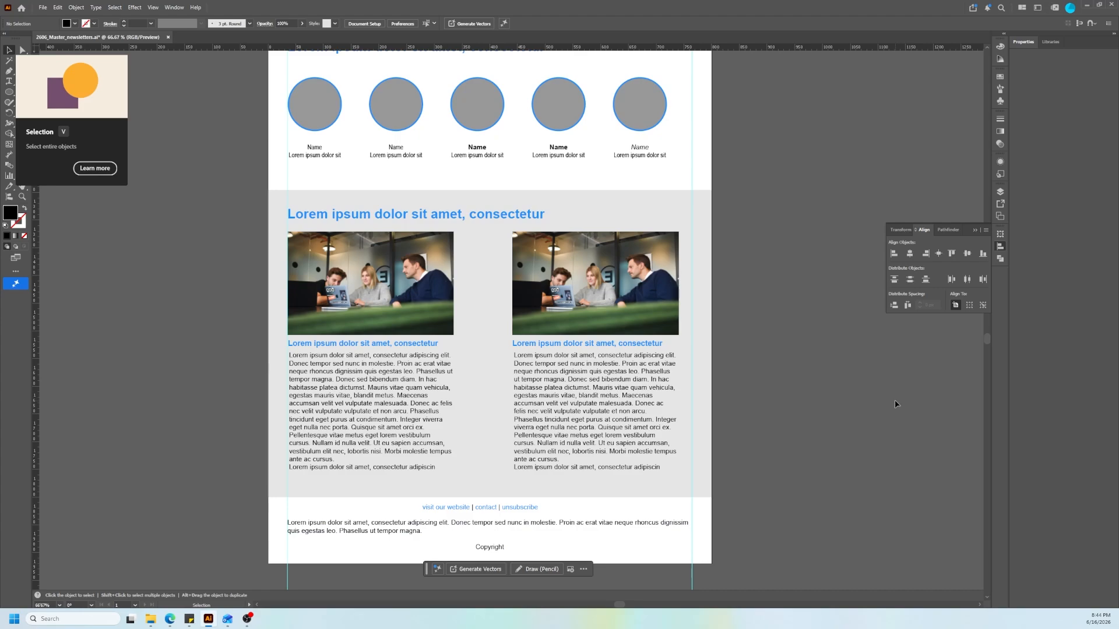
{"action": "scroll", "coordinate": [728, 318], "scroll_direction": "right", "scroll_amount": 2}
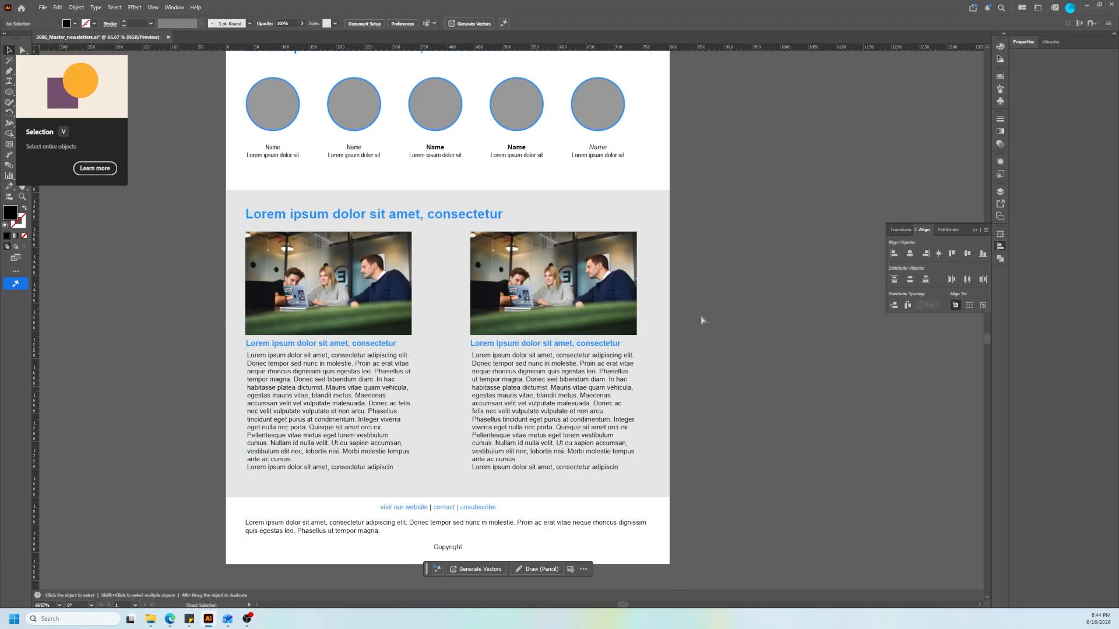
{"action": "scroll", "coordinate": [702, 320], "scroll_direction": "down", "scroll_amount": 4}
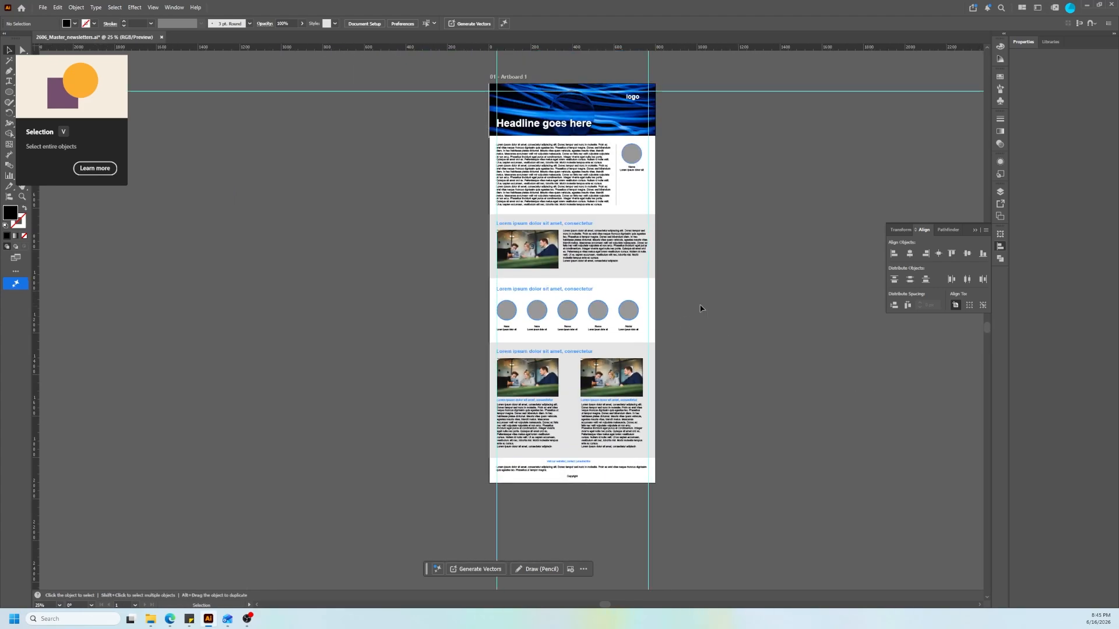
{"action": "scroll", "coordinate": [702, 308], "scroll_direction": "up", "scroll_amount": 1}
{"action": "scroll", "coordinate": [689, 293], "scroll_direction": "up", "scroll_amount": 2}
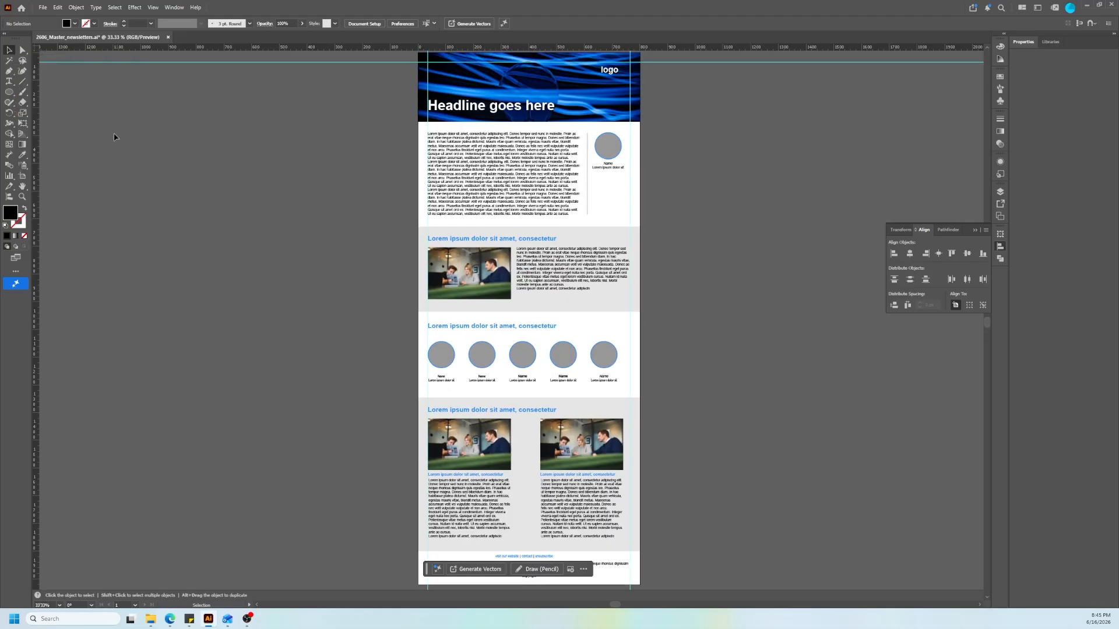
Examine the artboard's boundaries and dimensions with the Artboard tool, and return to the Selection tool.
{"action": "left_click", "coordinate": [22, 176]}
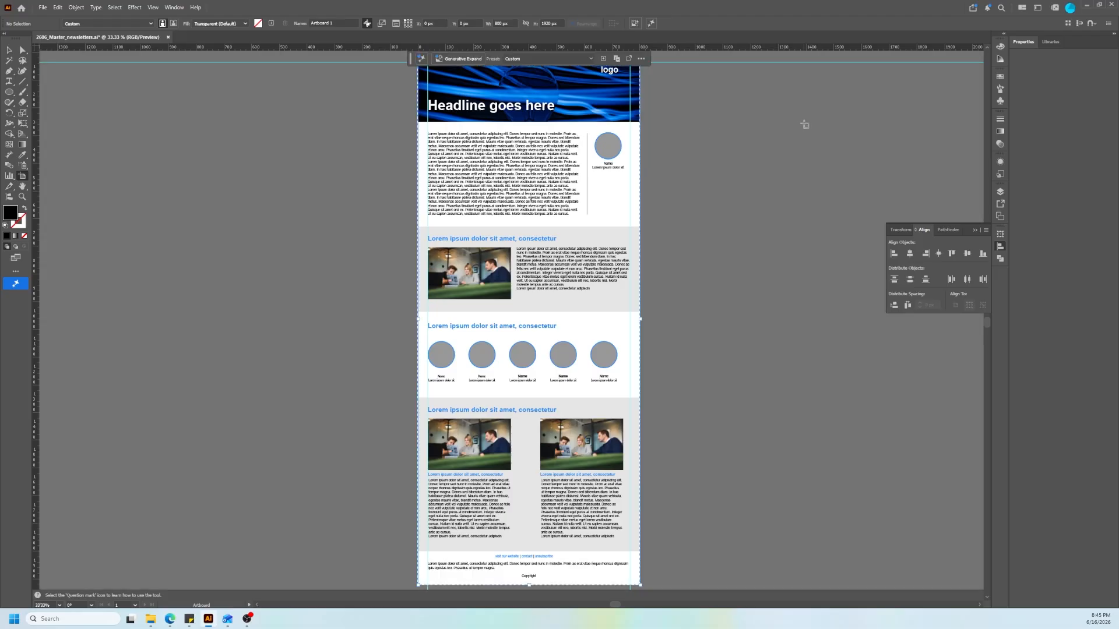
{"action": "scroll", "coordinate": [574, 175], "scroll_direction": "up", "scroll_amount": 2}
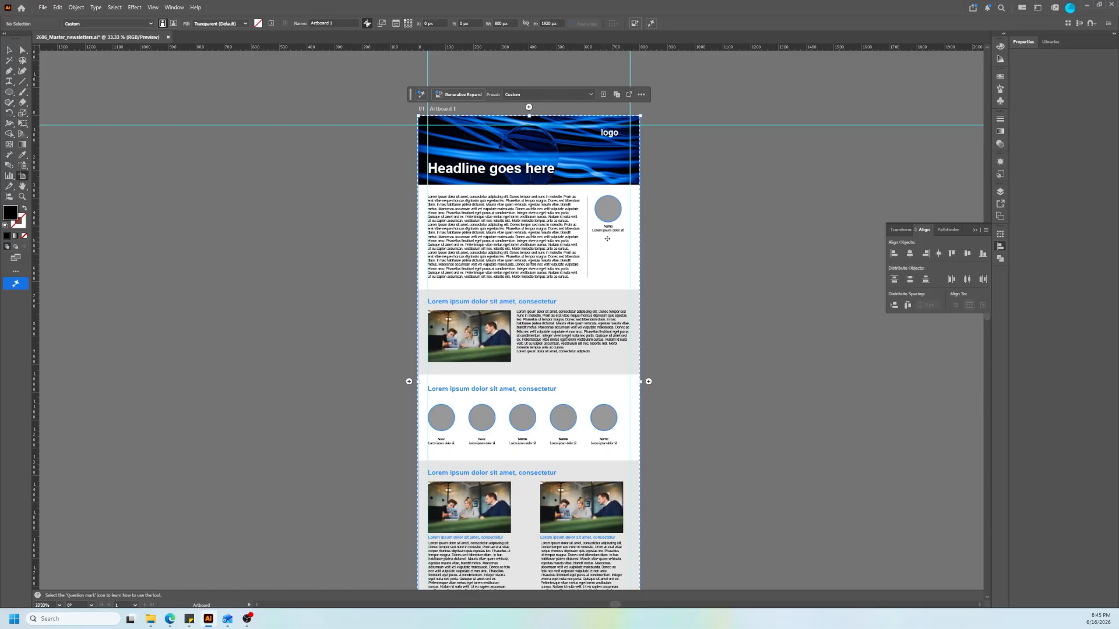
{"action": "left_click", "coordinate": [11, 51]}
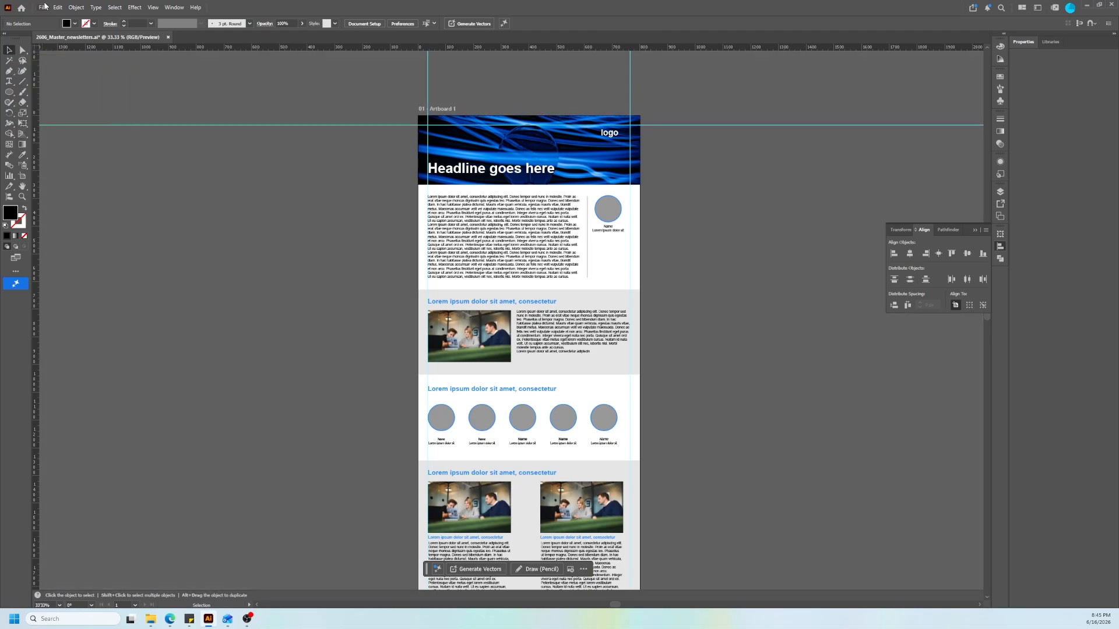
Begin saving a copy of the newsletter in Adobe PDF format as "2606_Master_newsletters copy.pdf".
{"action": "left_click", "coordinate": [44, 7]}
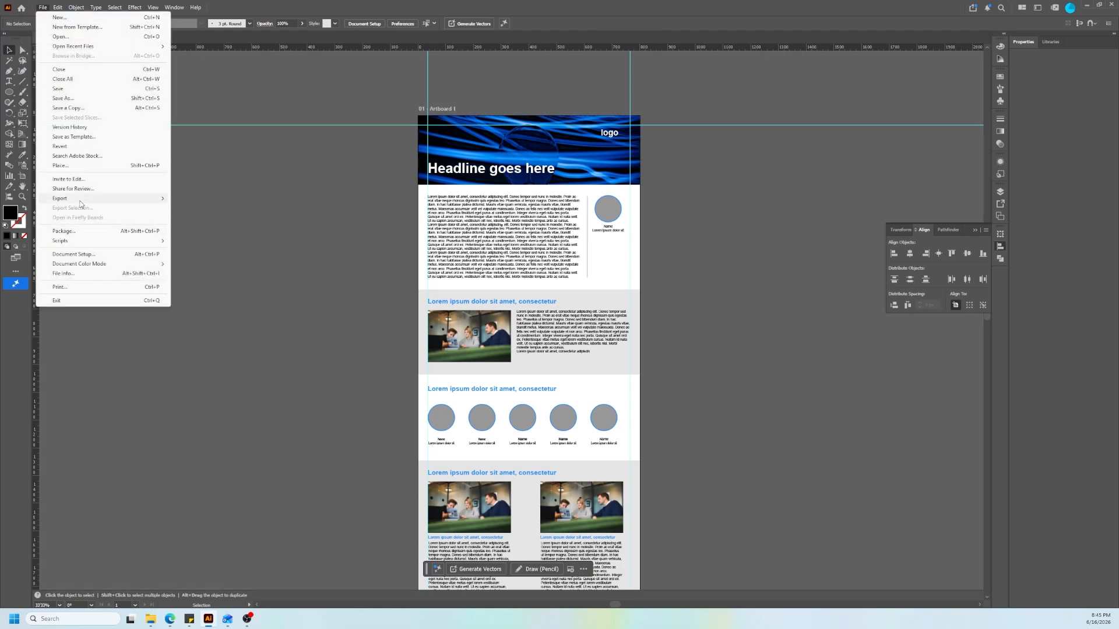
{"action": "mouse_move", "coordinate": [80, 199]}
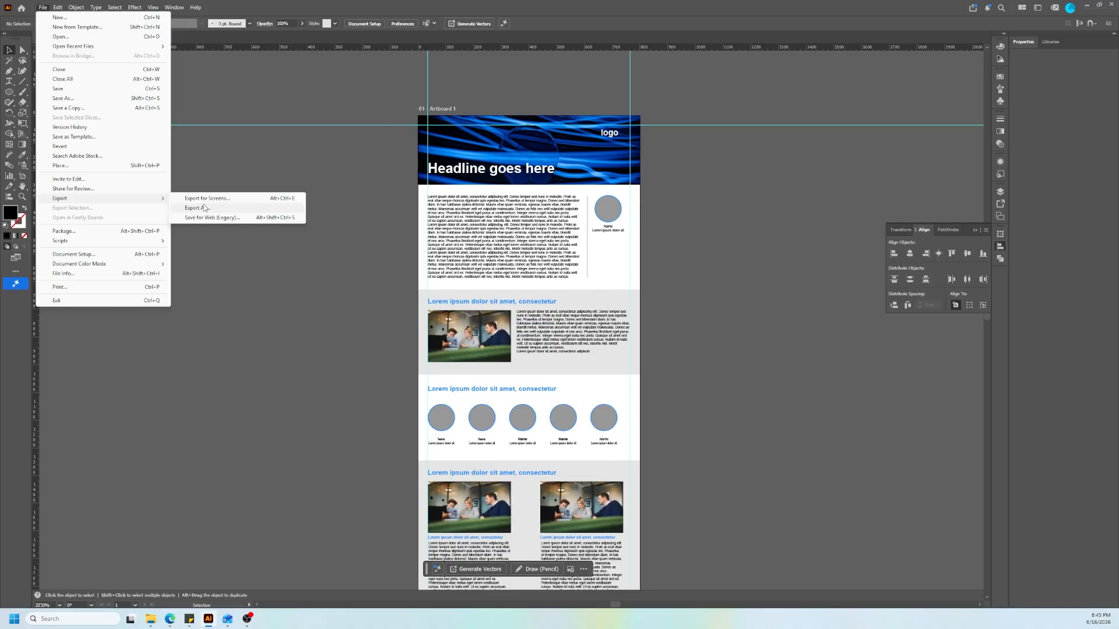
{"action": "left_click", "coordinate": [69, 108]}
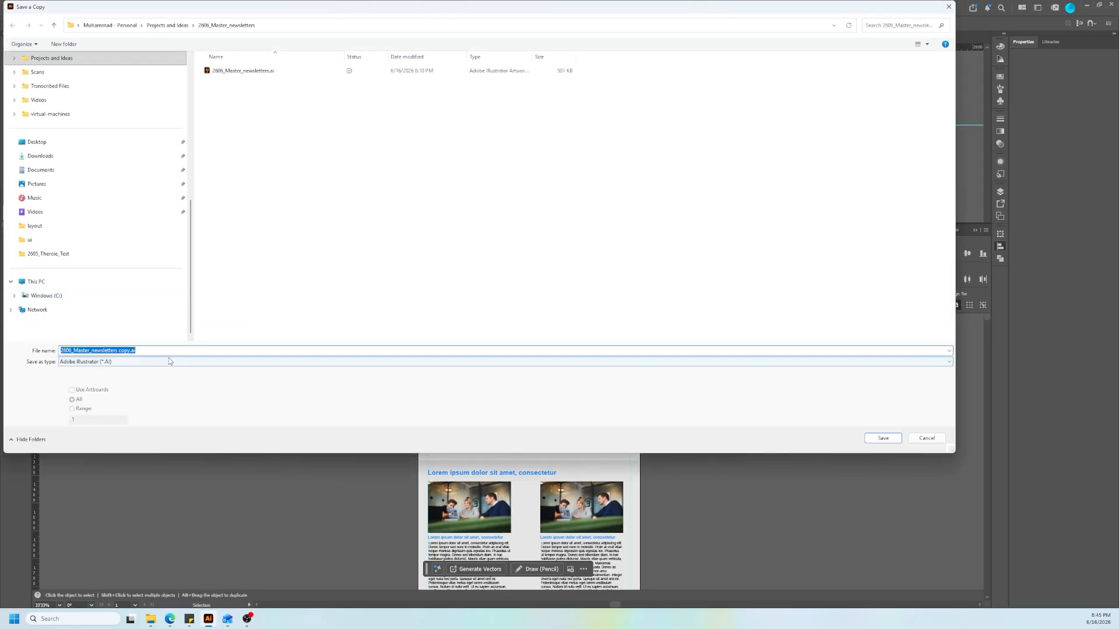
{"action": "left_click", "coordinate": [164, 360]}
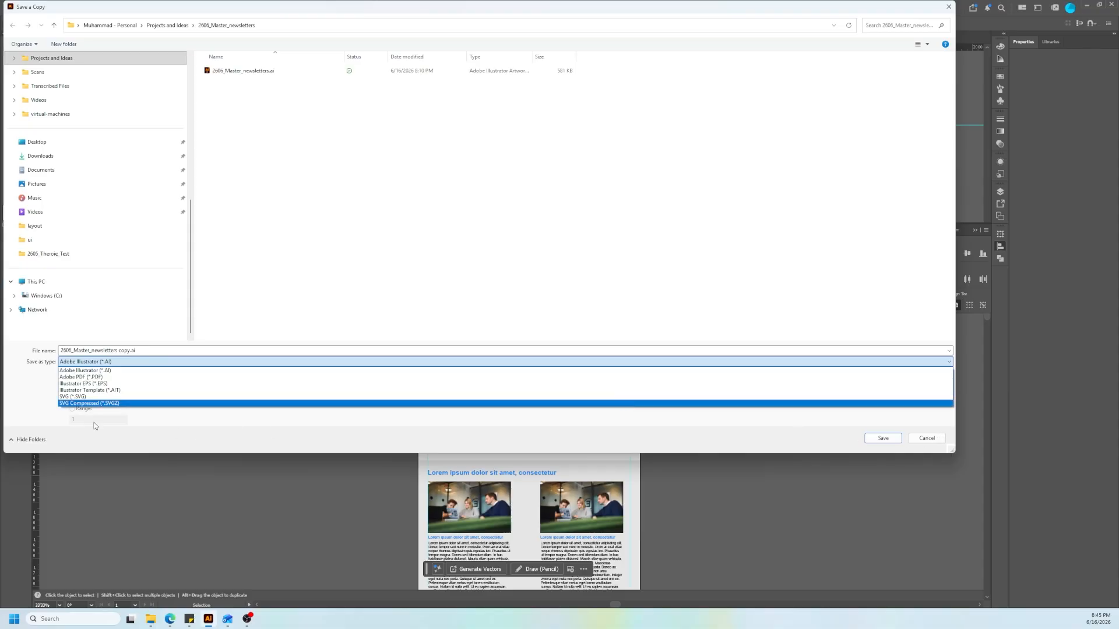
{"action": "left_click", "coordinate": [408, 376]}
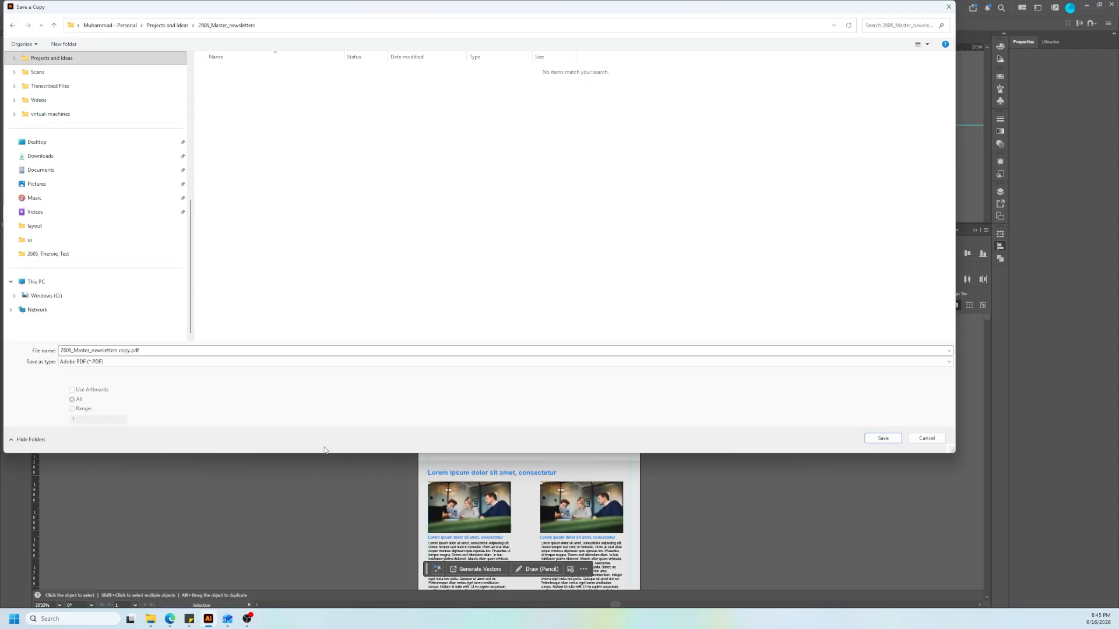
{"action": "left_click", "coordinate": [893, 438]}
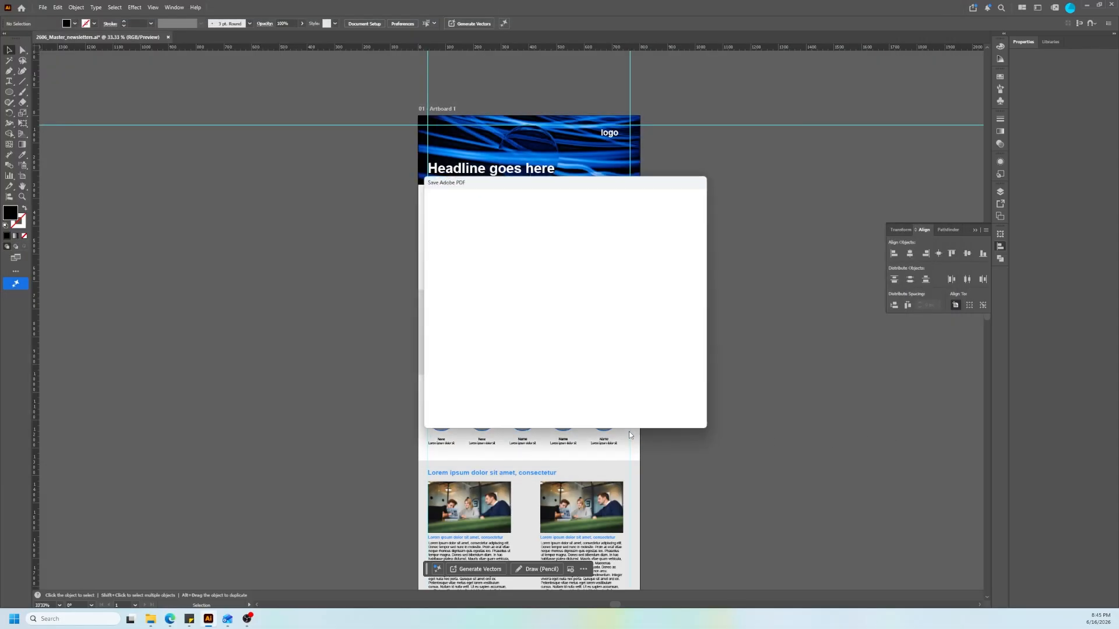
Try the [Smallest File Size (PDF 1.6)] preset for the PDF copy and cancel the save.
{"action": "left_click", "coordinate": [534, 198]}
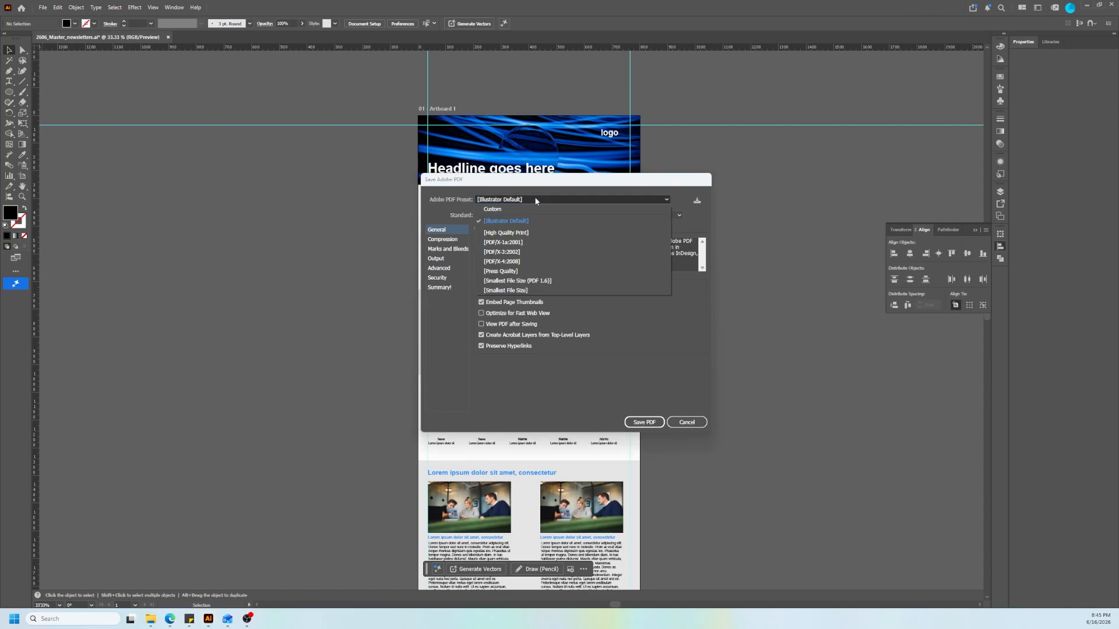
{"action": "left_click", "coordinate": [535, 282]}
{"action": "left_click", "coordinate": [687, 425]}
{"action": "left_click", "coordinate": [686, 422]}
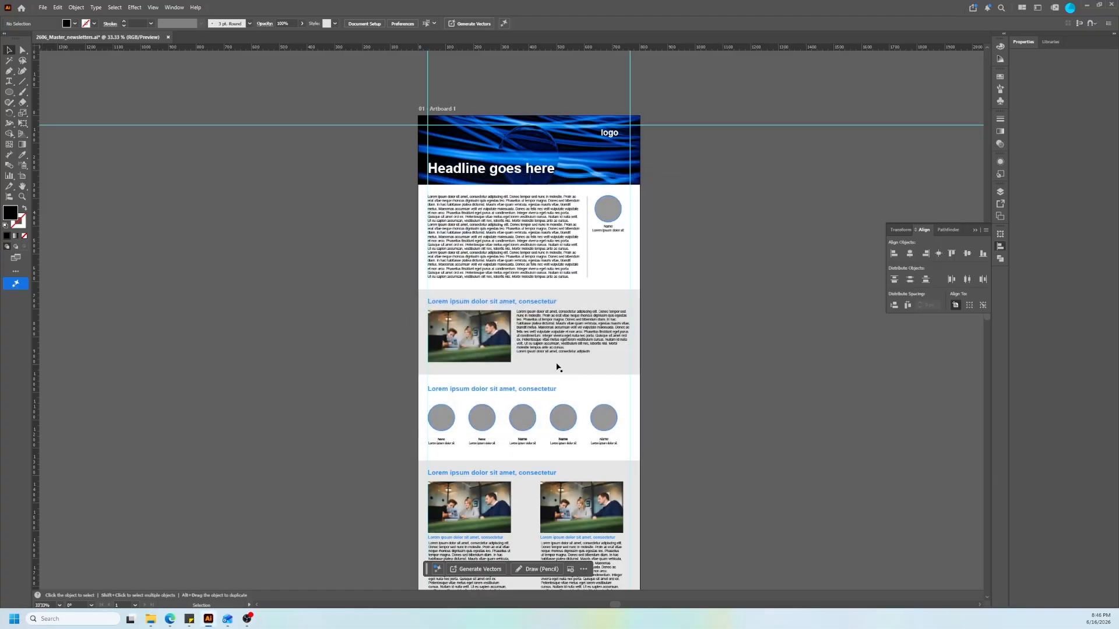